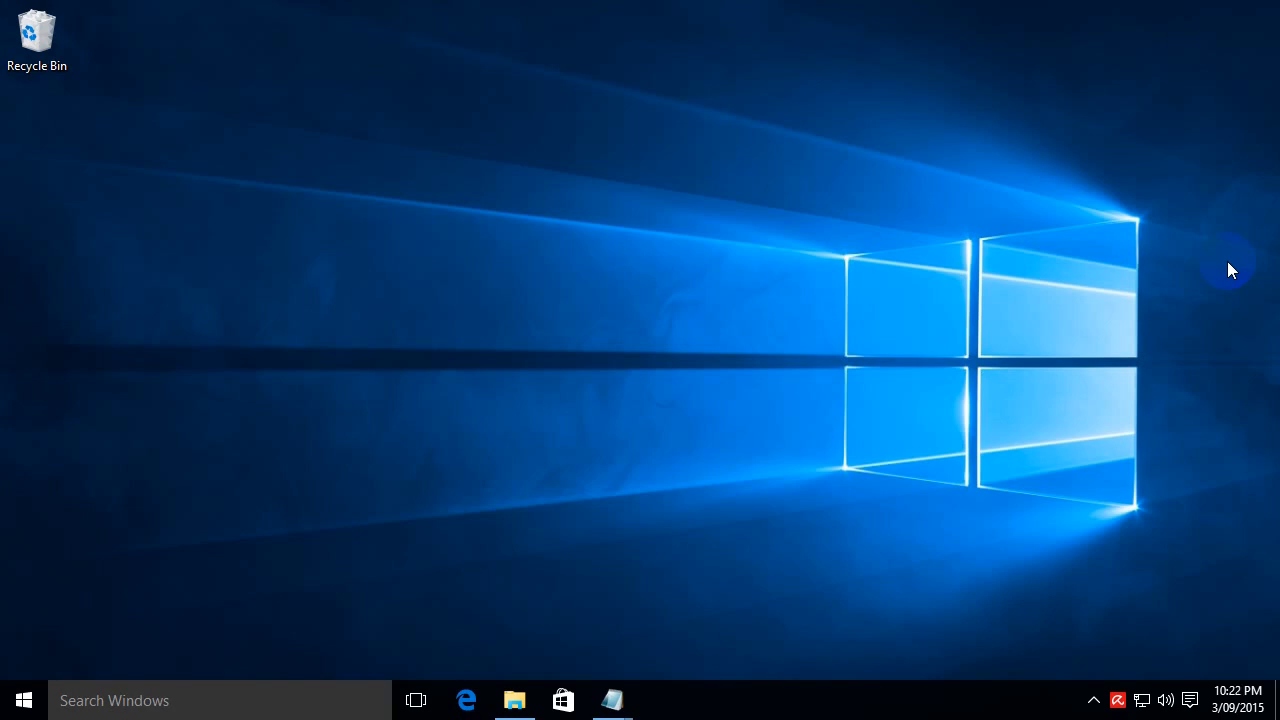
Look over the Start menu's list of all apps and close it.
click(14, 696)
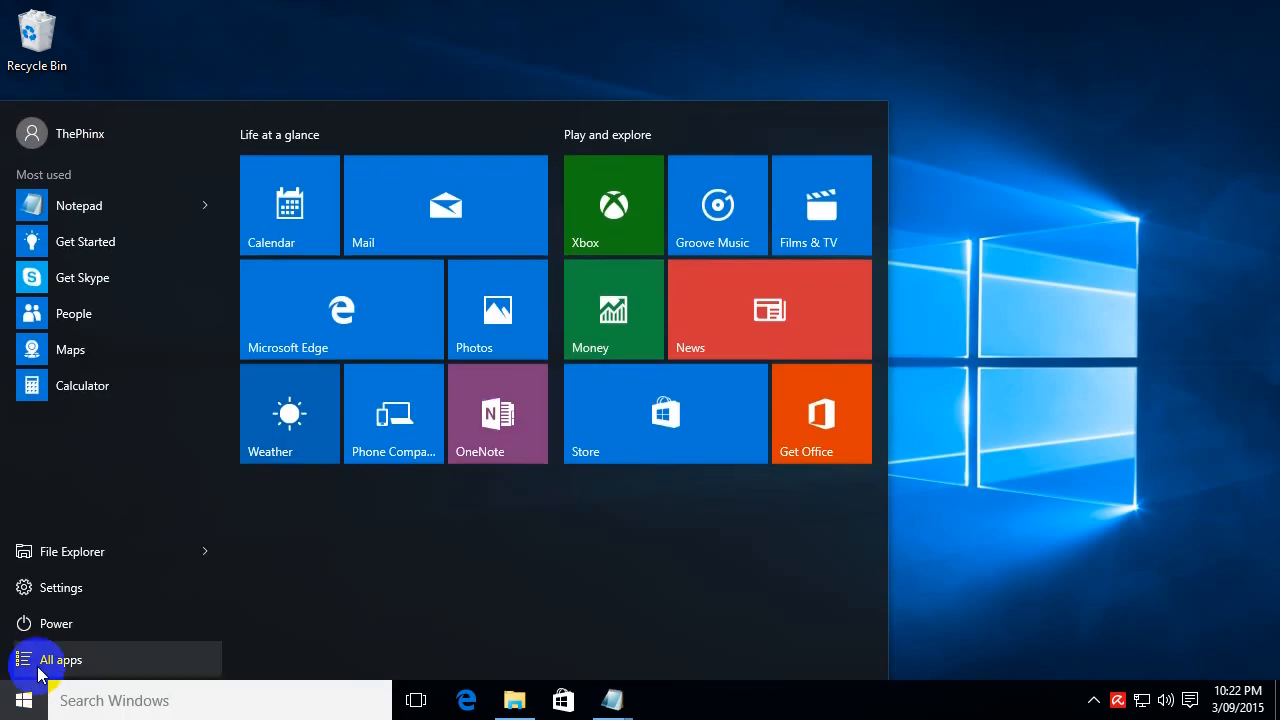
click(28, 658)
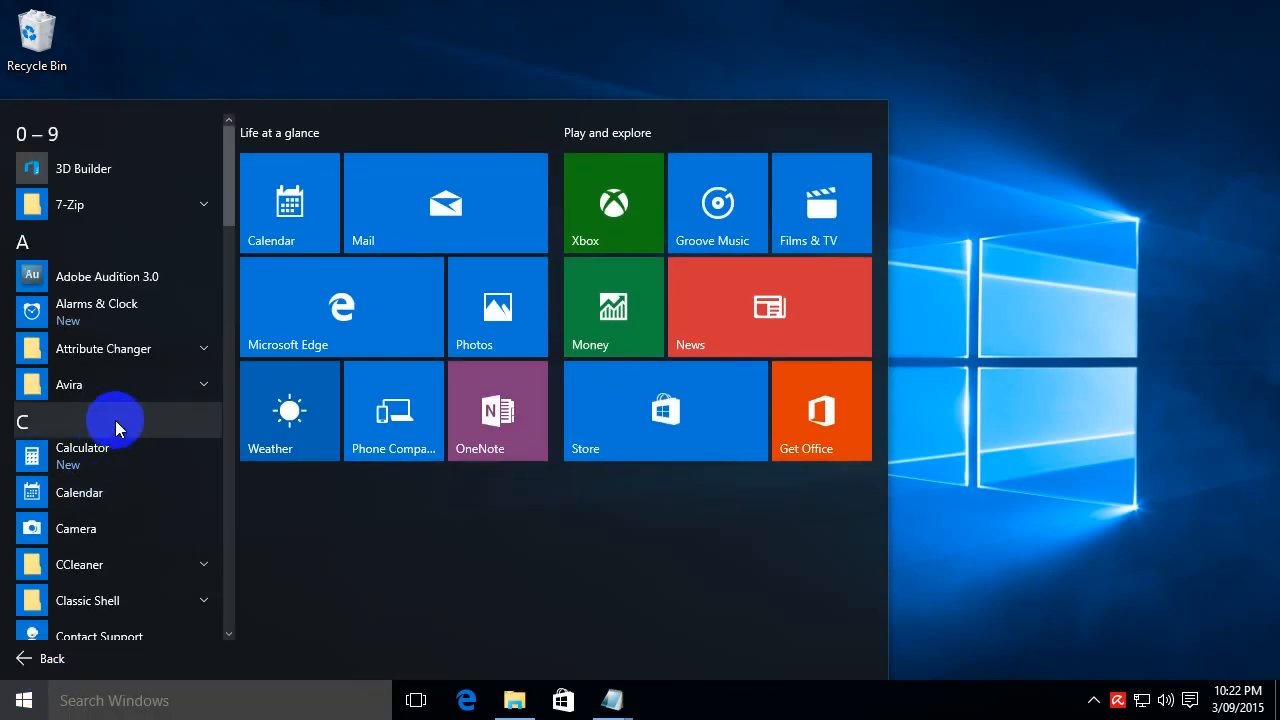
click(998, 407)
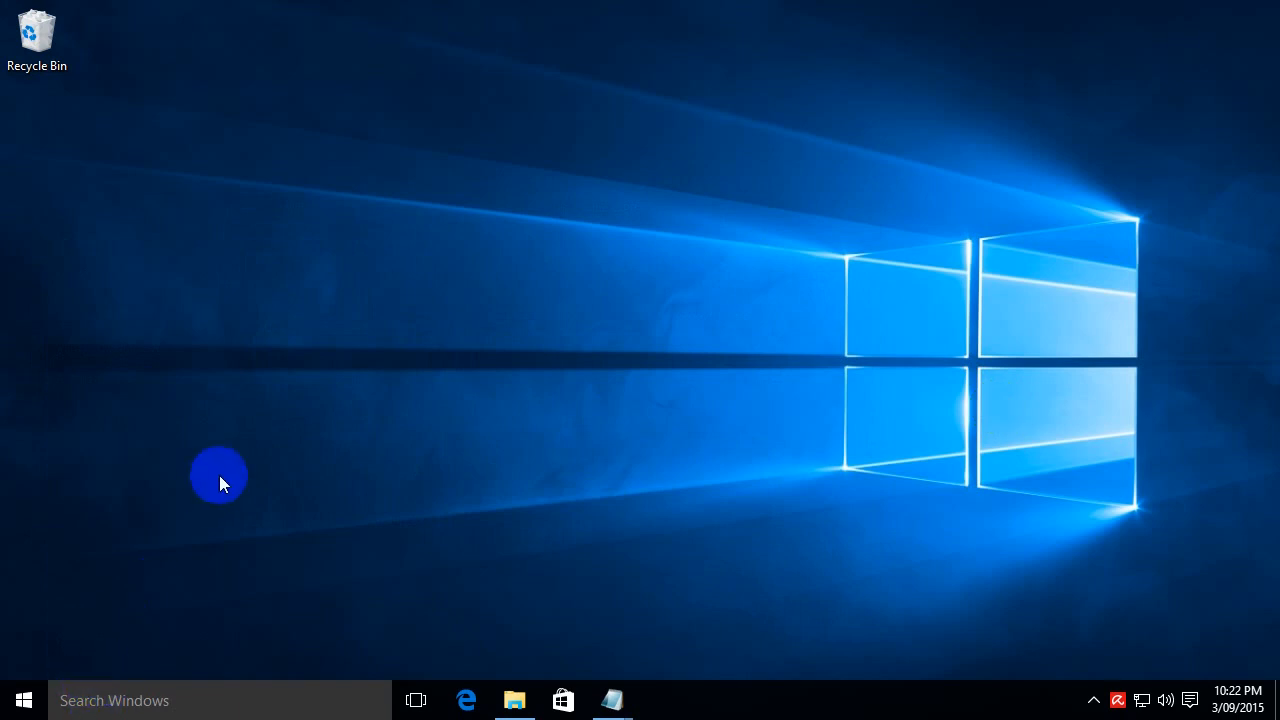
Run the Search shortcut from the Start Menu Programs folder to view the search pane, and dismiss the pane.
click(513, 697)
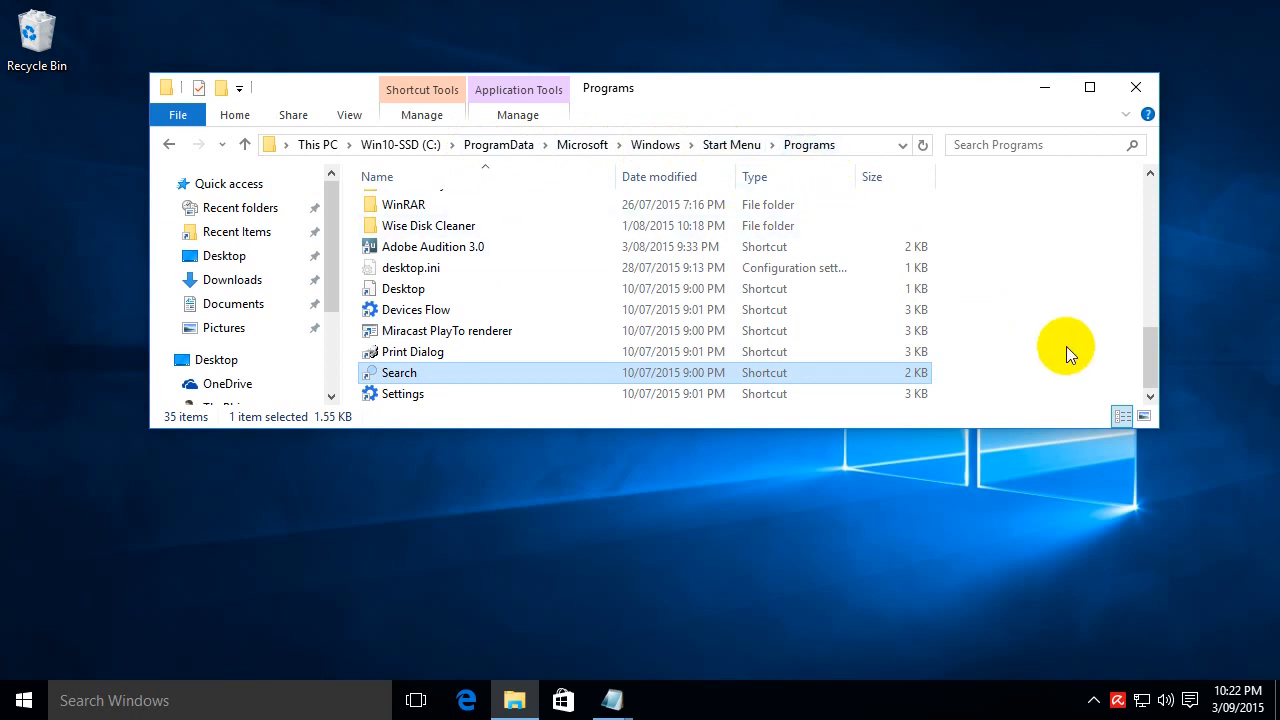
mouse_move(1150, 345)
mouse_down()
mouse_move(1155, 283)
mouse_move(1162, 357)
mouse_up()
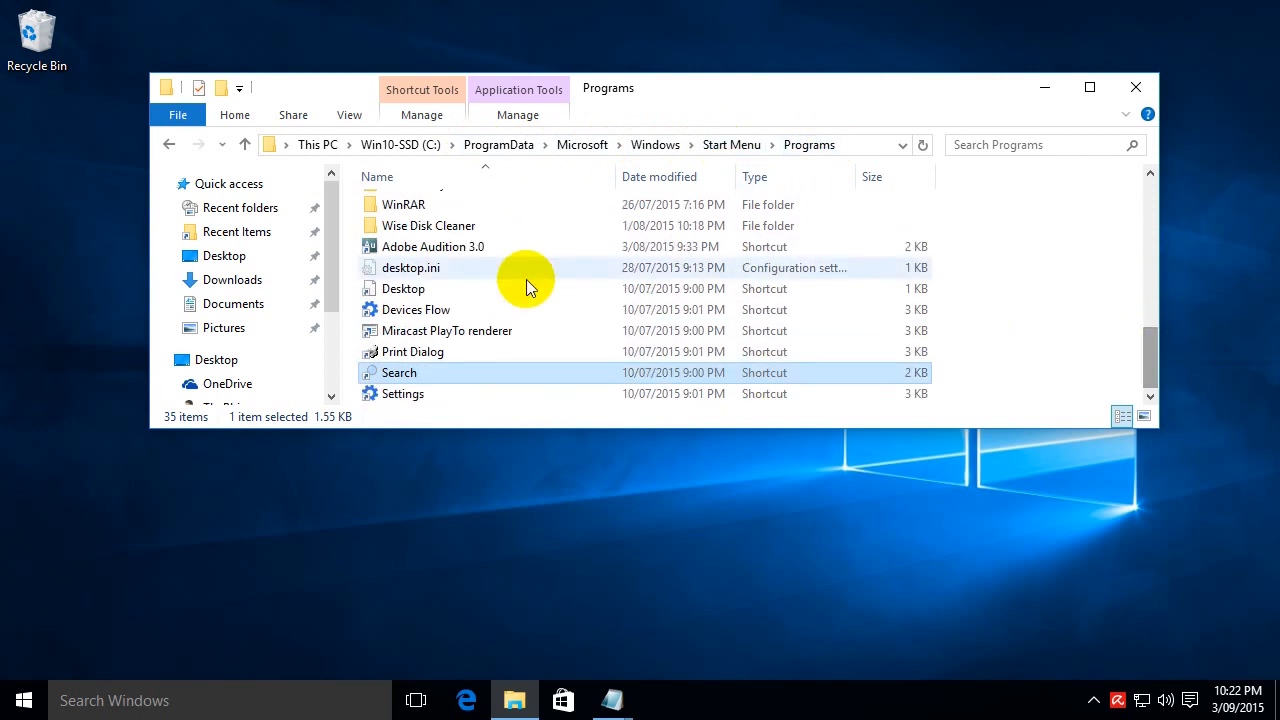
double_click(396, 376)
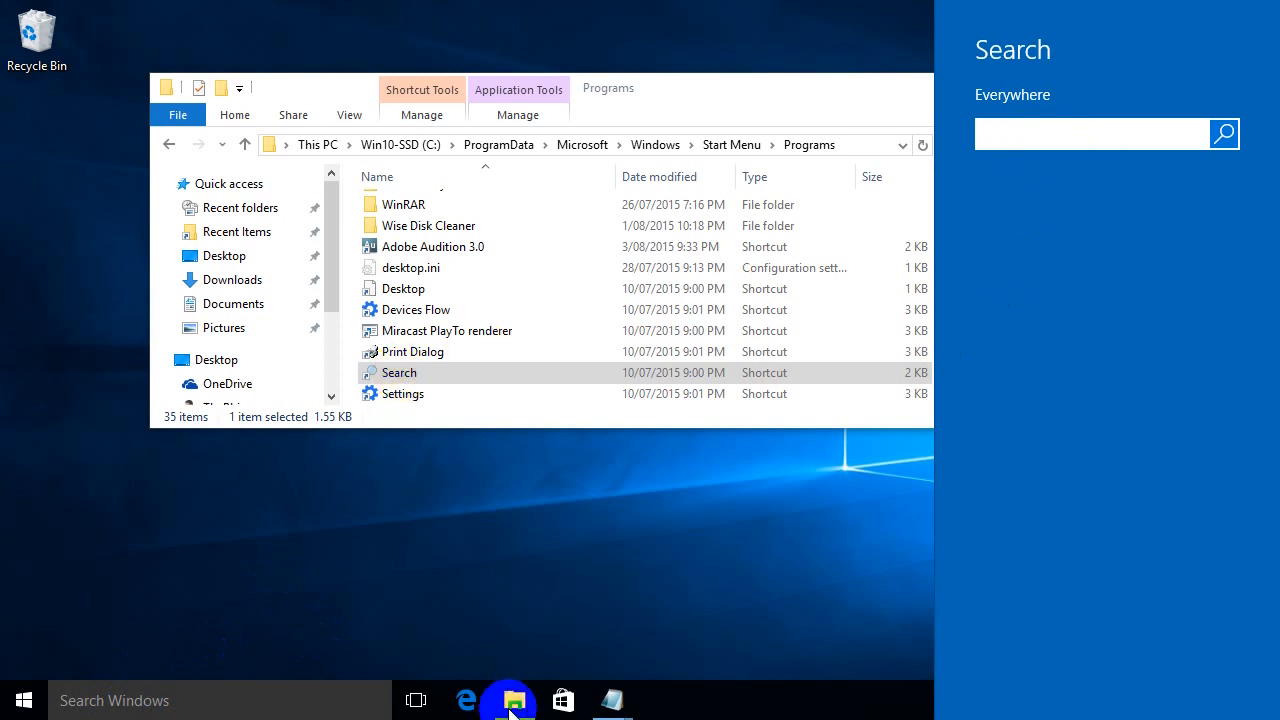
click(570, 609)
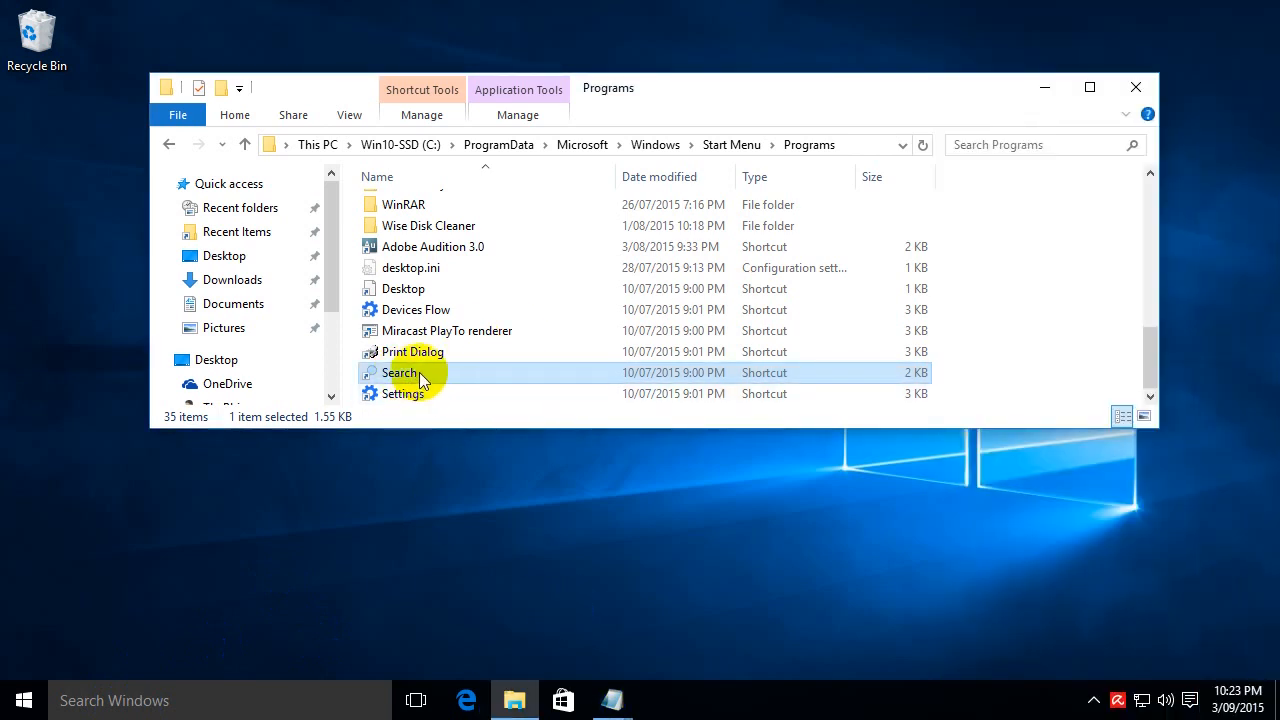
Pin the Programs folder's Search shortcut to the taskbar, test it from there and dismiss the search pane.
drag(399, 382, 660, 712)
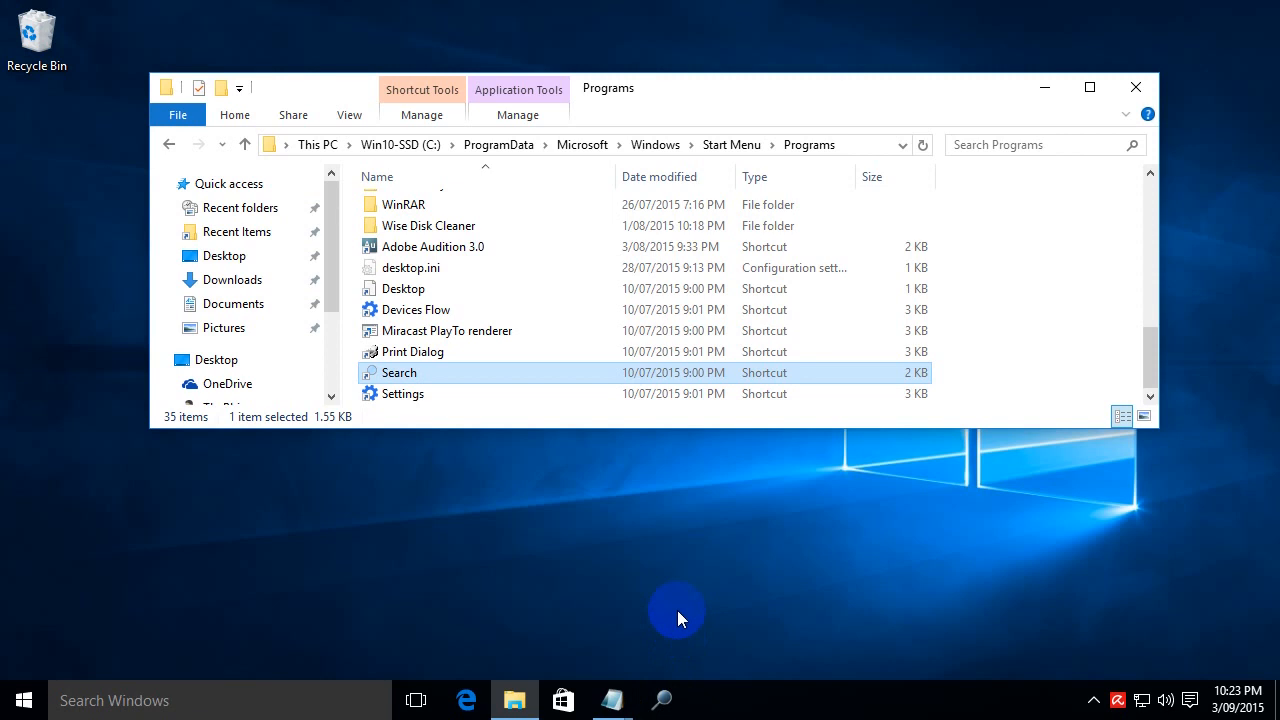
click(660, 706)
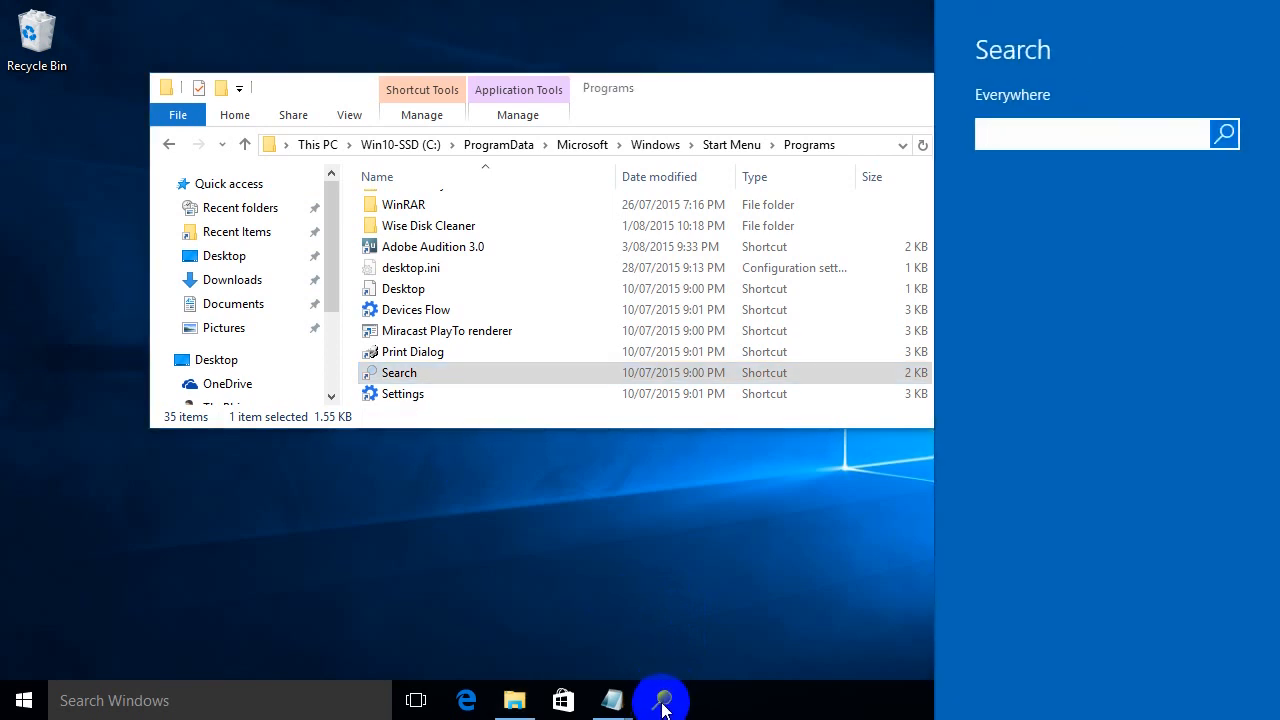
click(651, 598)
Restart Windows Explorer from Task Manager and close Task Manager.
right_click(775, 705)
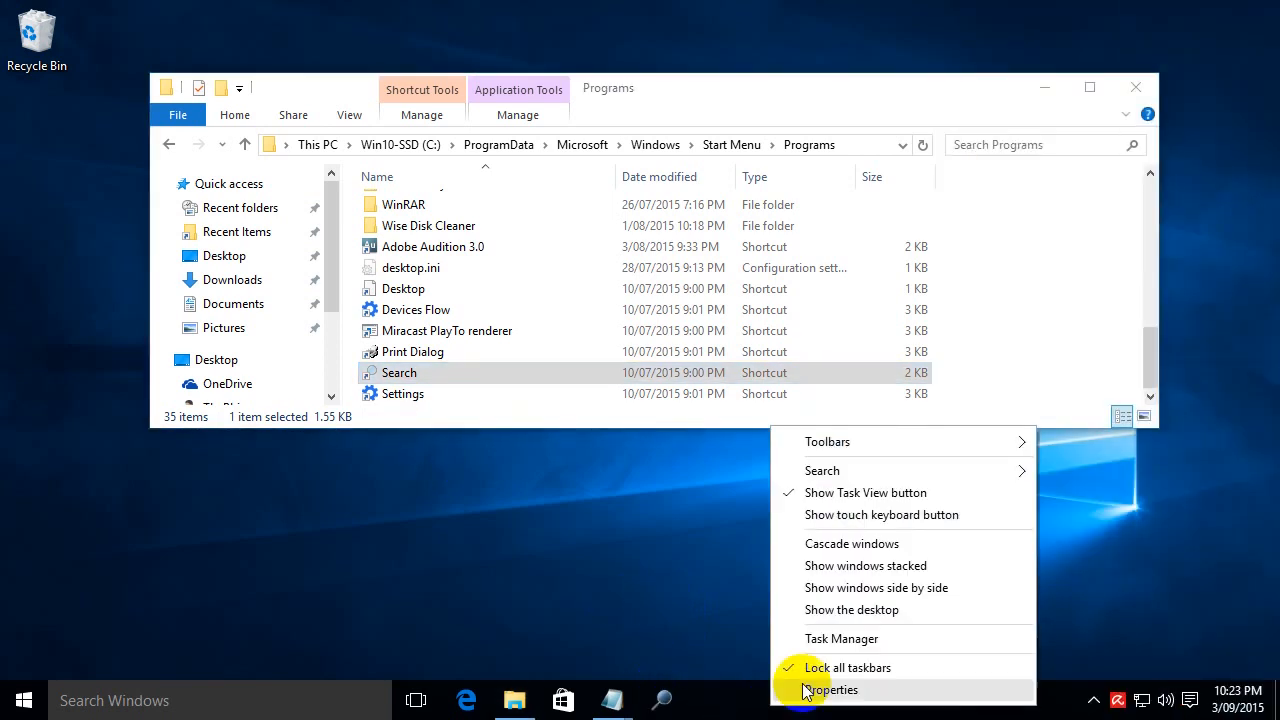
click(843, 640)
right_click(588, 349)
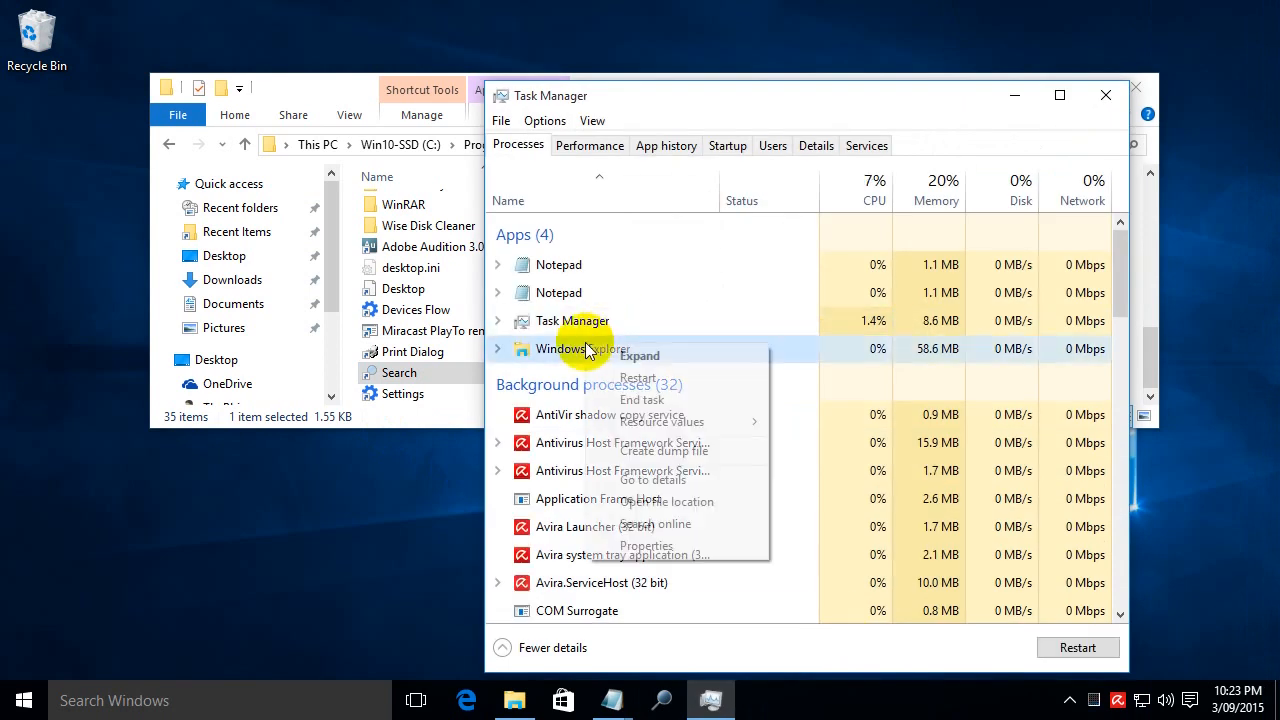
click(638, 378)
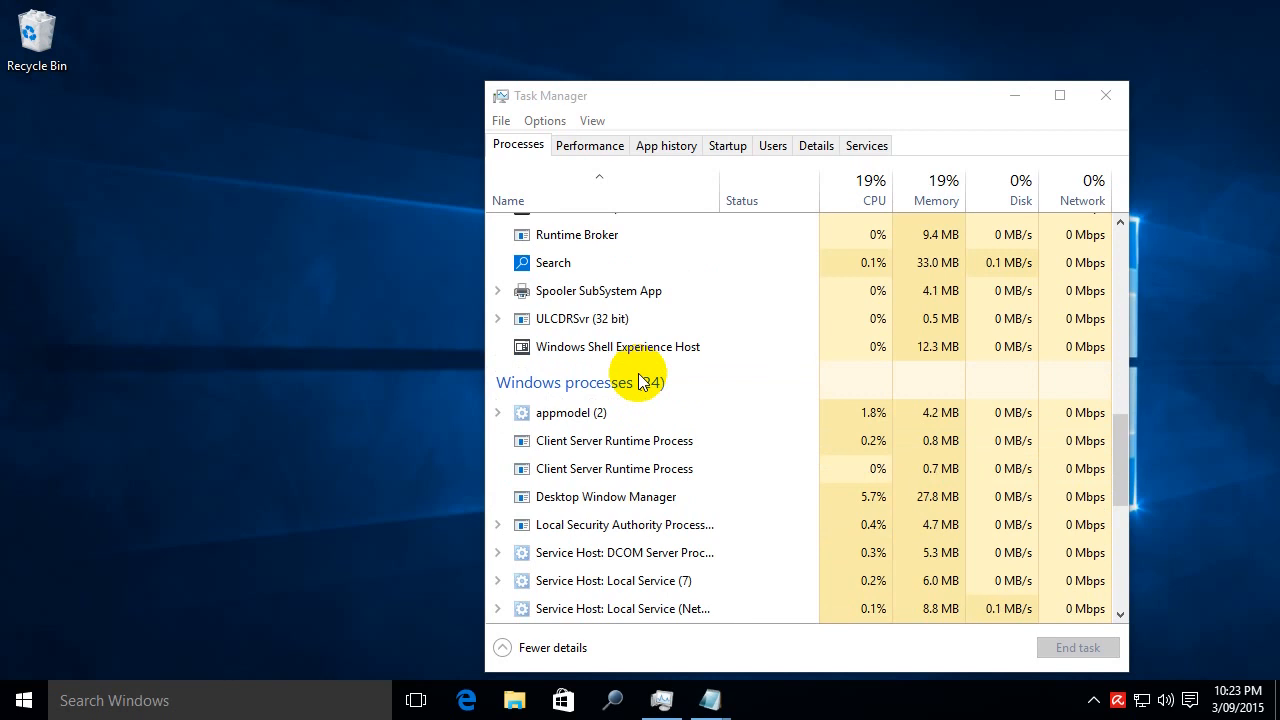
click(1105, 96)
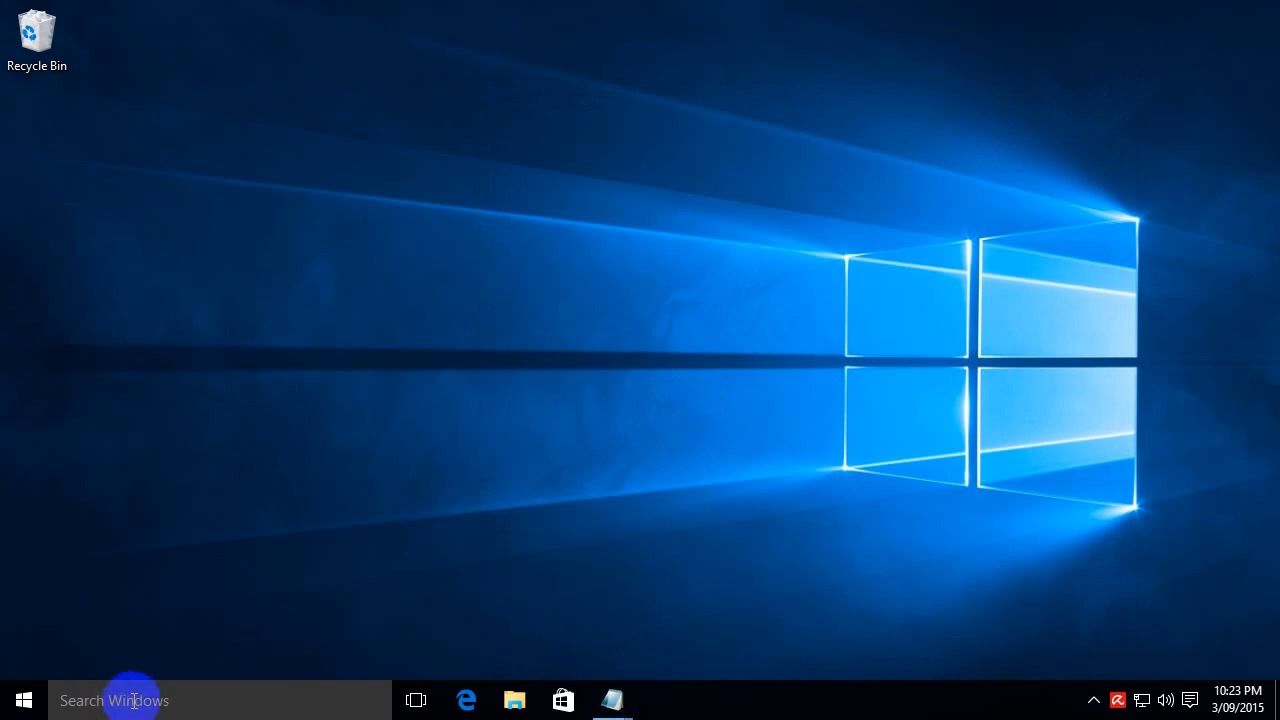
right_click(172, 697)
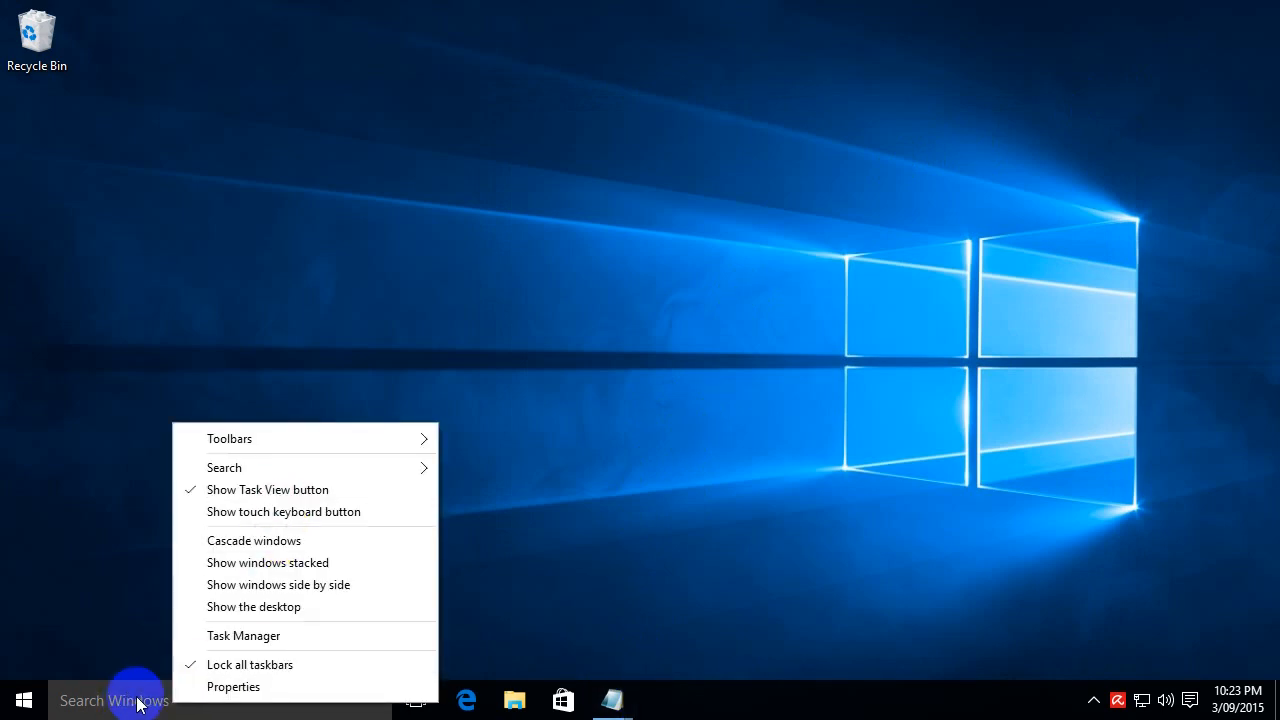
click(529, 582)
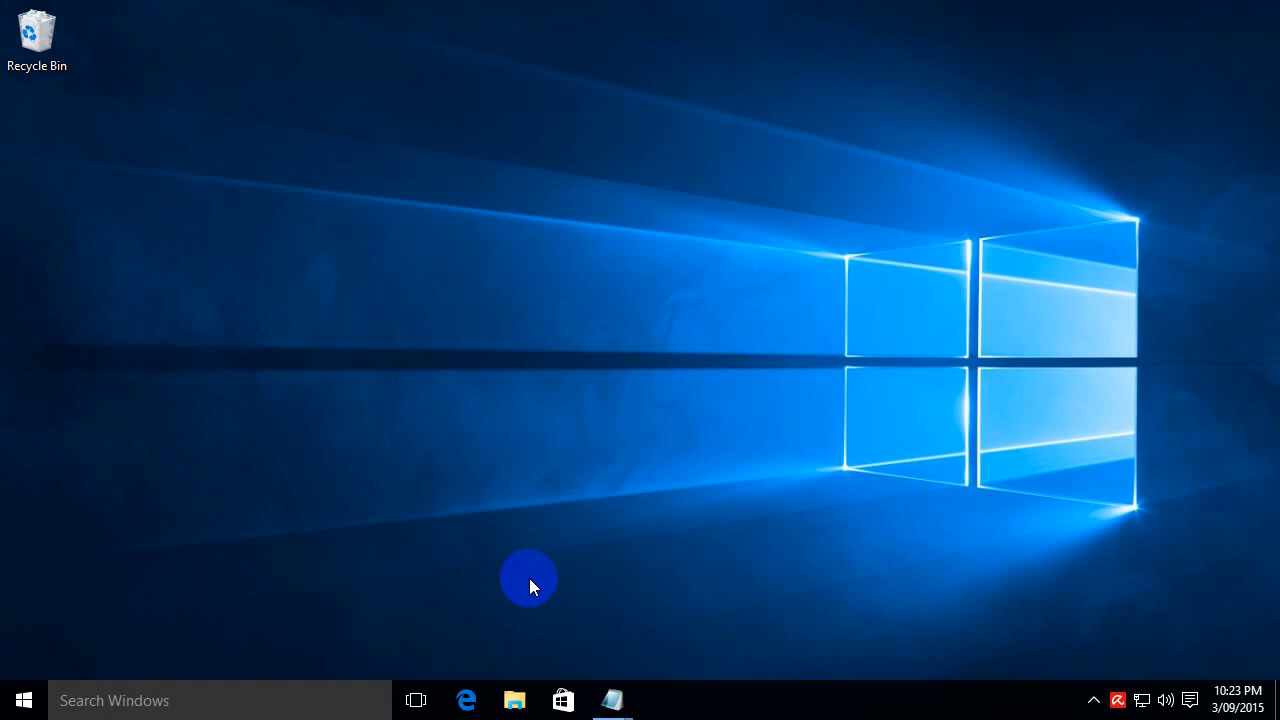
Open the Start Menu Programs folder from Recent folders in File Explorer and restore the window to a smaller size.
click(515, 700)
click(100, 131)
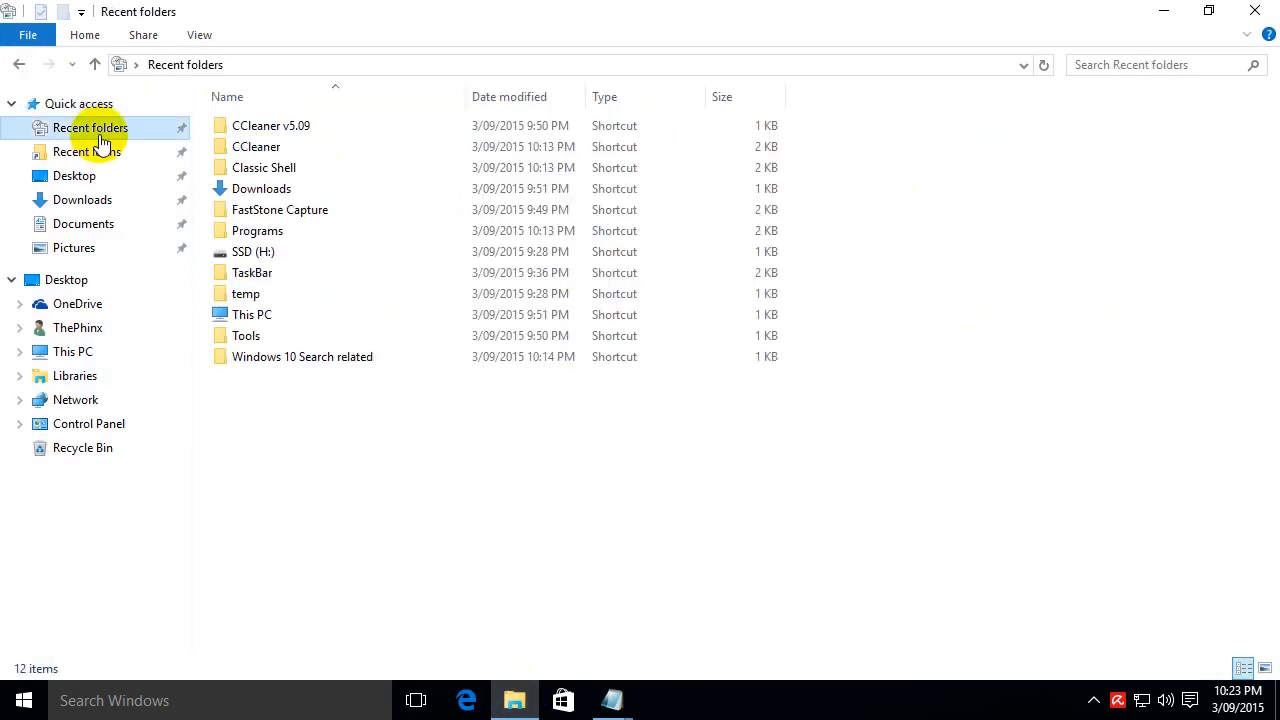
double_click(255, 232)
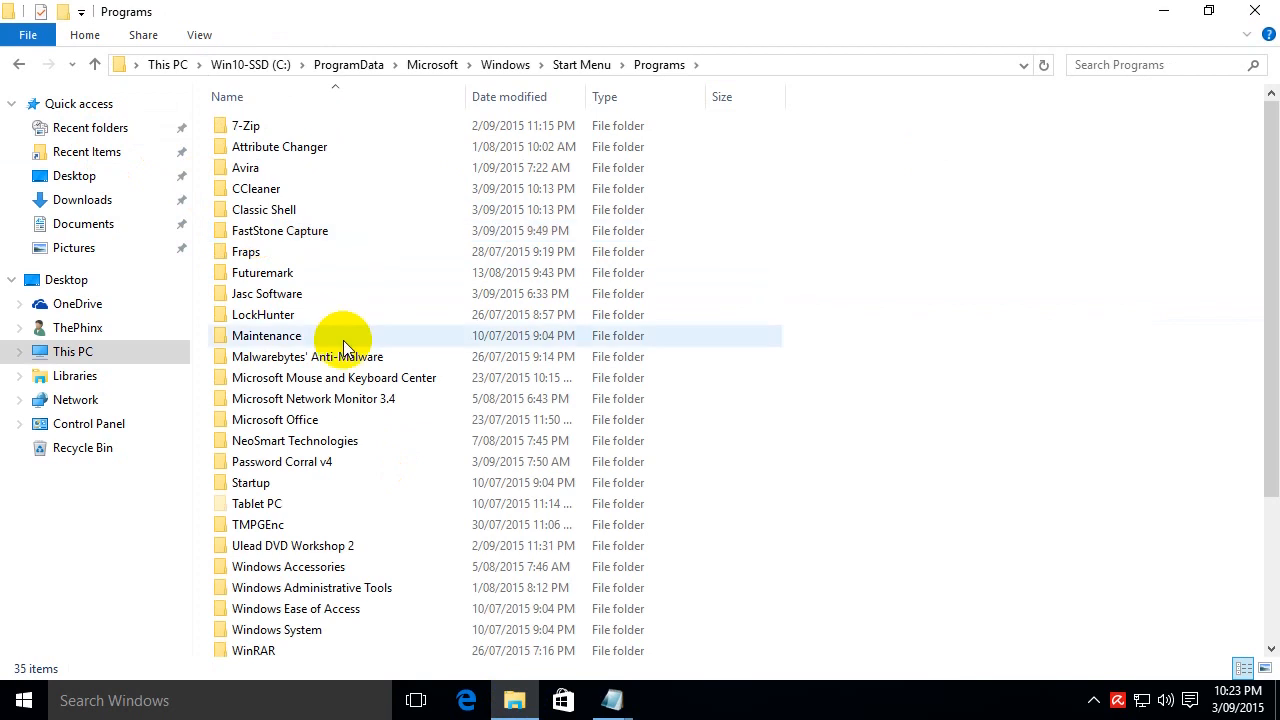
scroll(465, 396, down, 3)
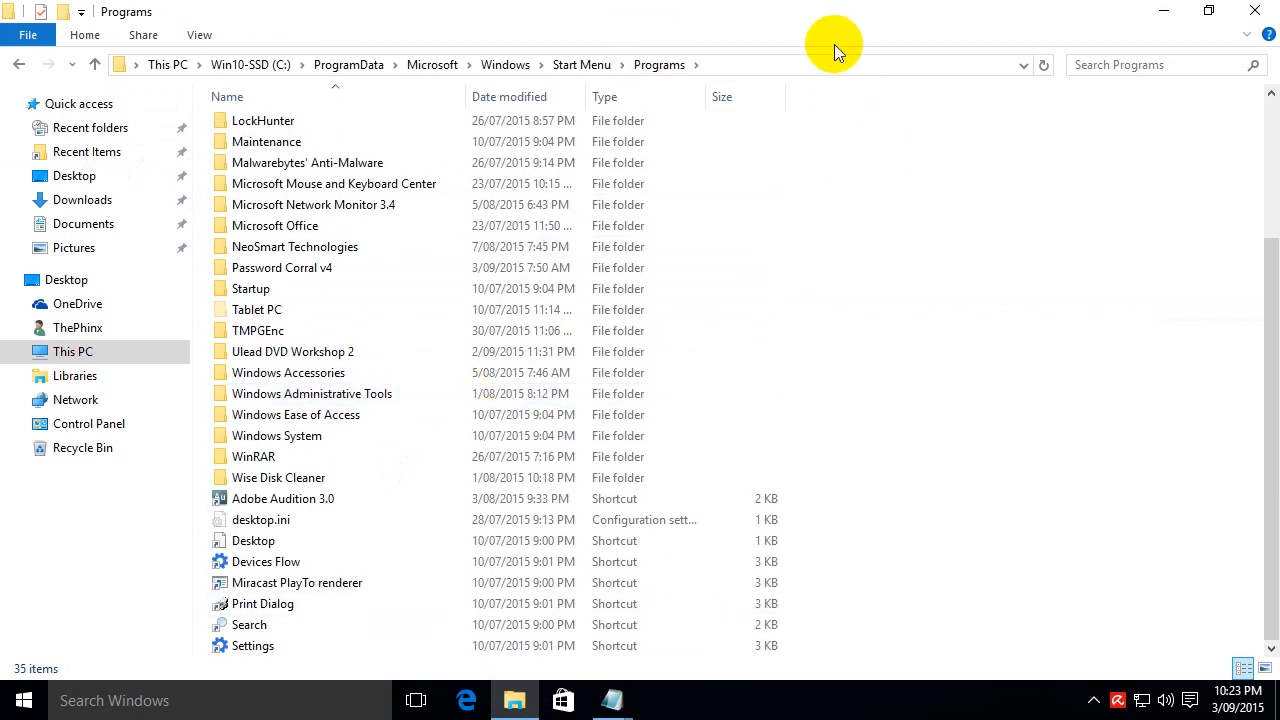
double_click(816, 22)
scroll(686, 337, down, 3)
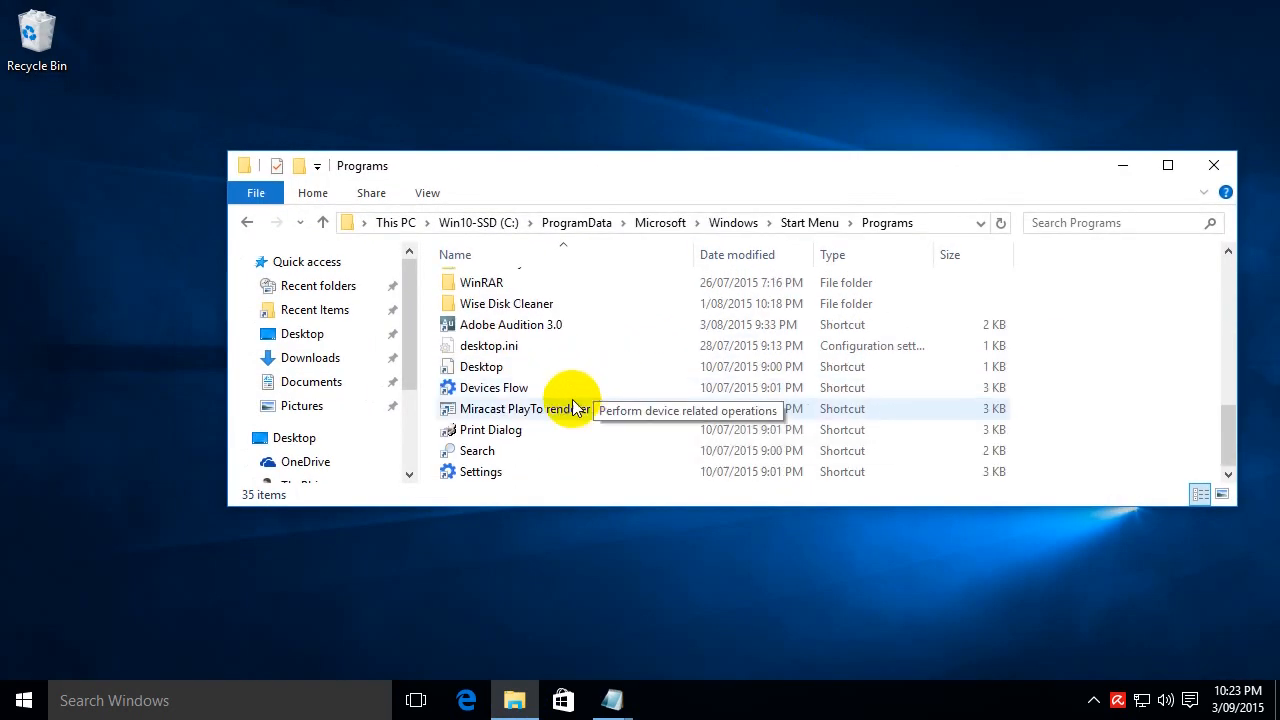
Send the Search shortcut in the Programs folder to the desktop as a shortcut.
click(487, 452)
mouse_move(504, 451)
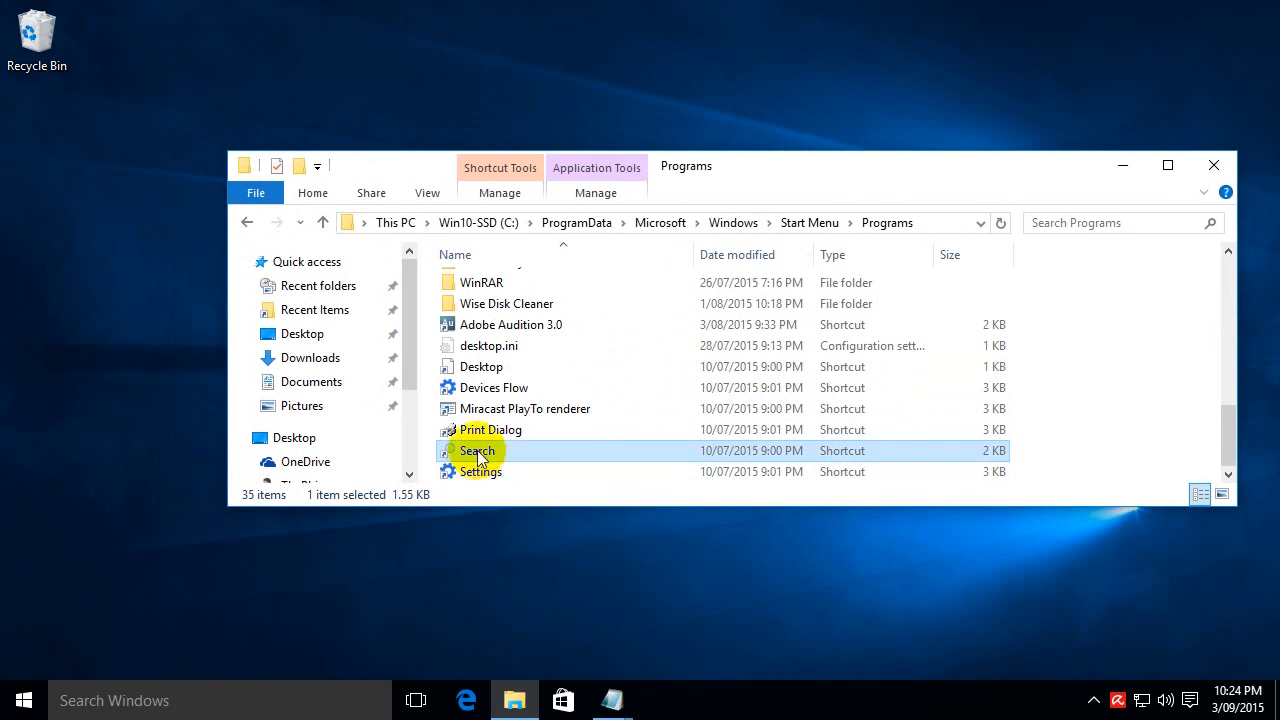
right_click(477, 458)
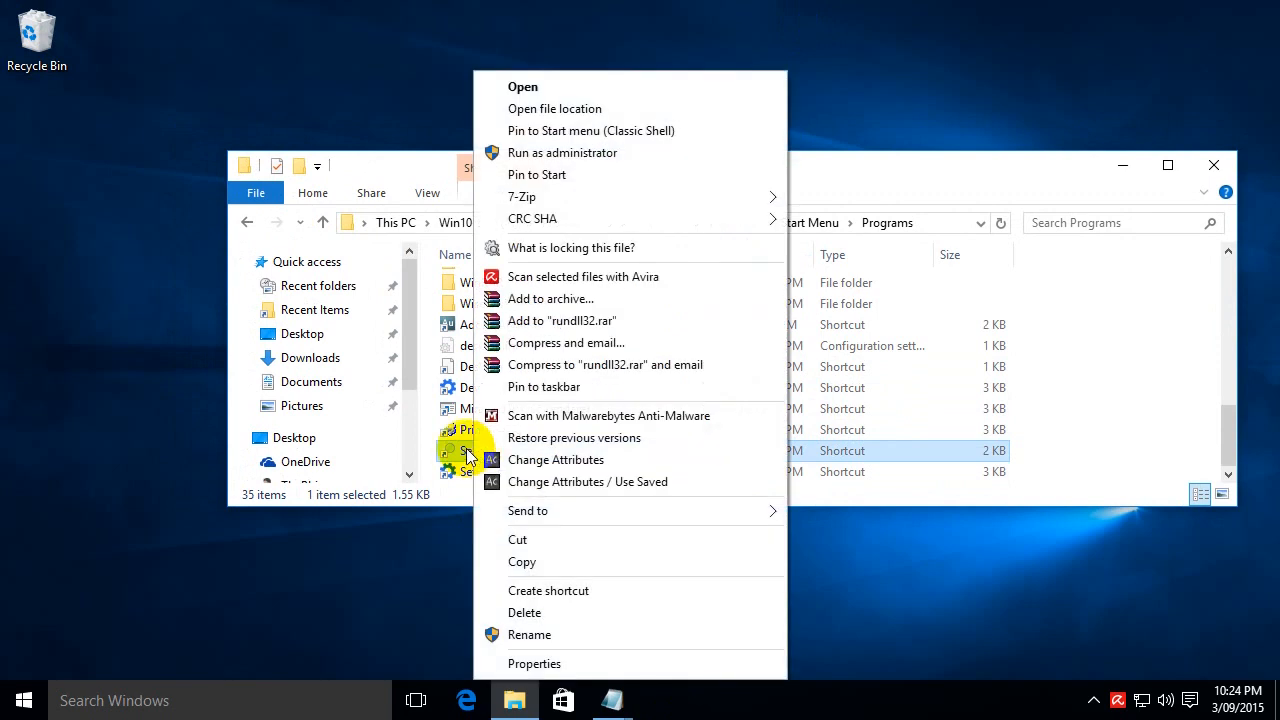
mouse_move(627, 516)
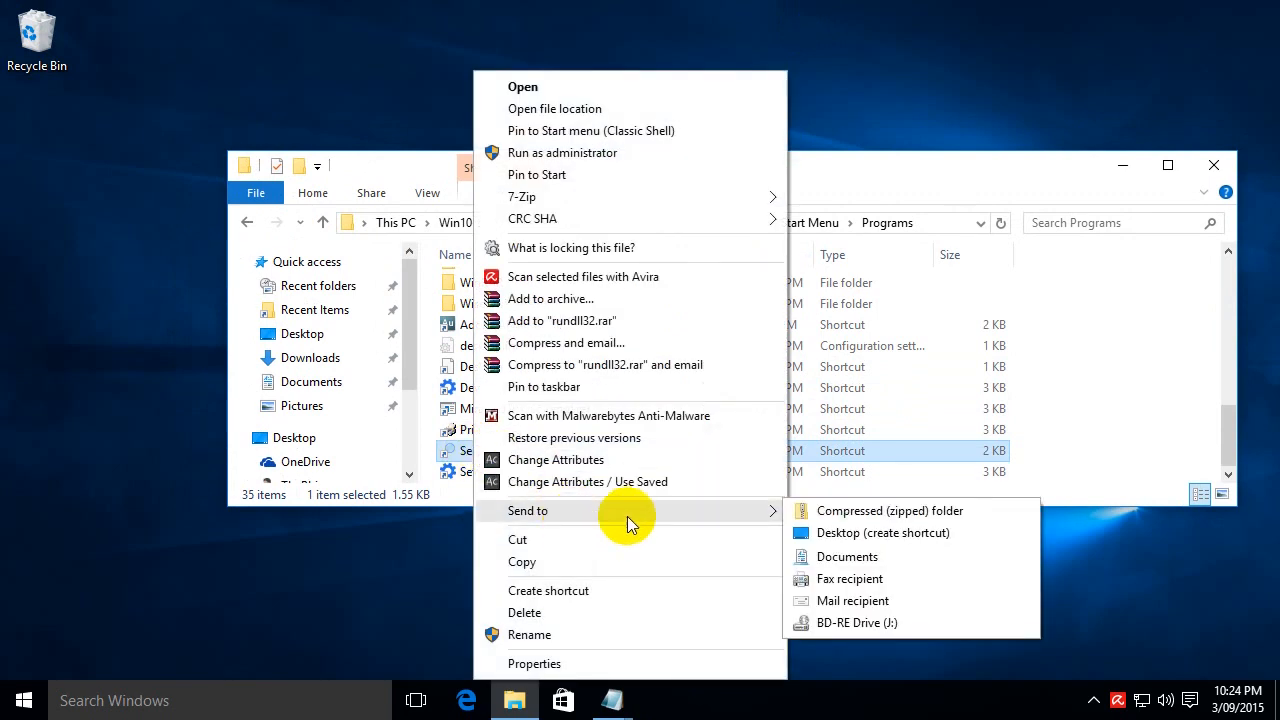
click(836, 535)
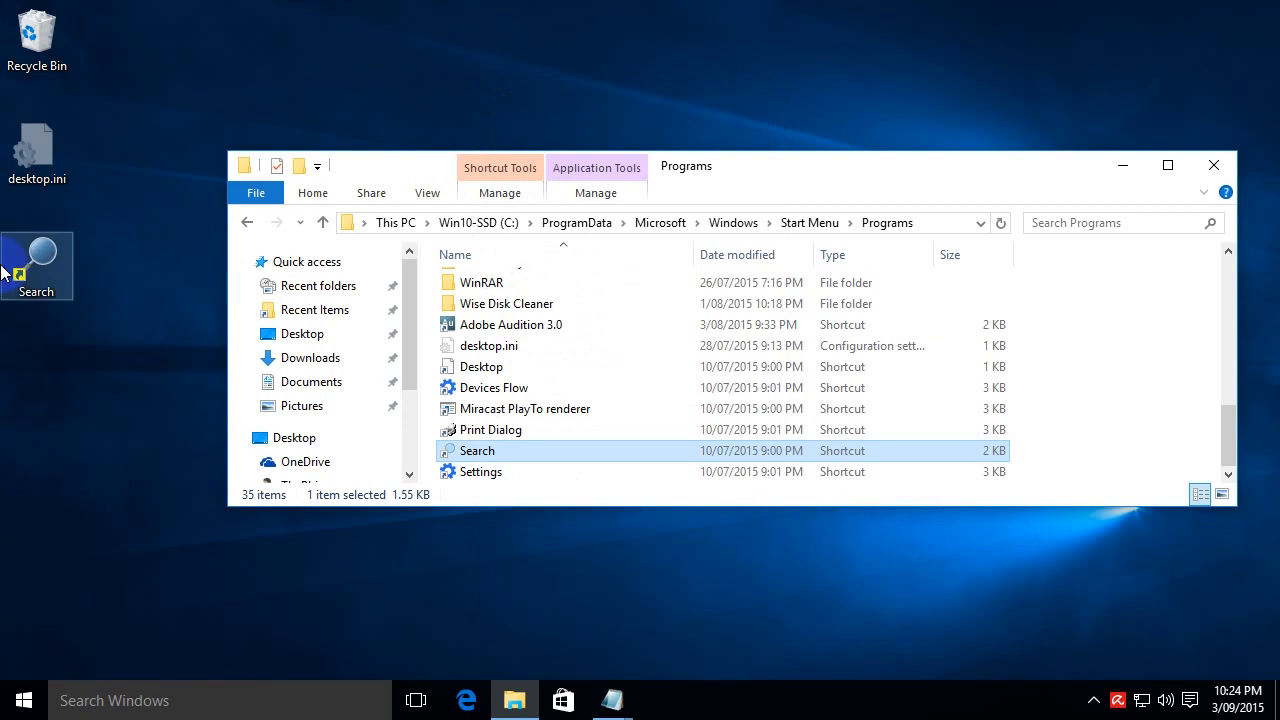
Copy the full Target text from the desktop Search shortcut's properties and close them without changes.
right_click(45, 291)
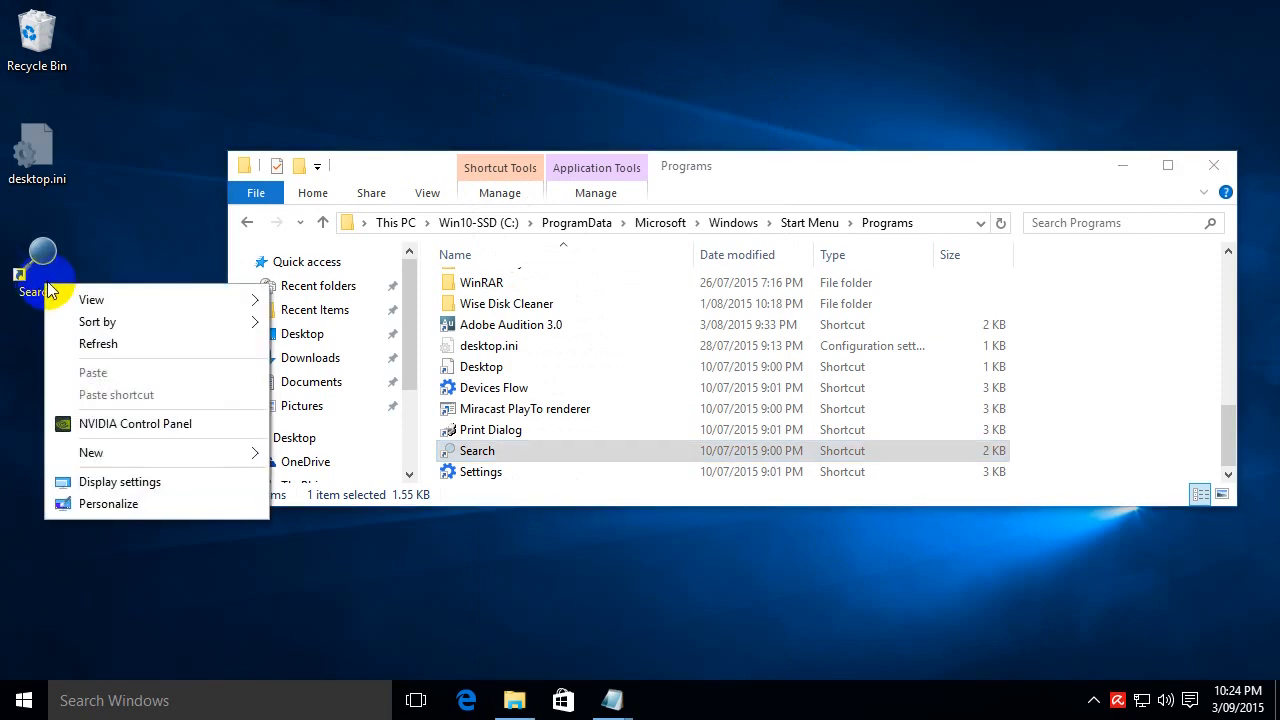
right_click(45, 288)
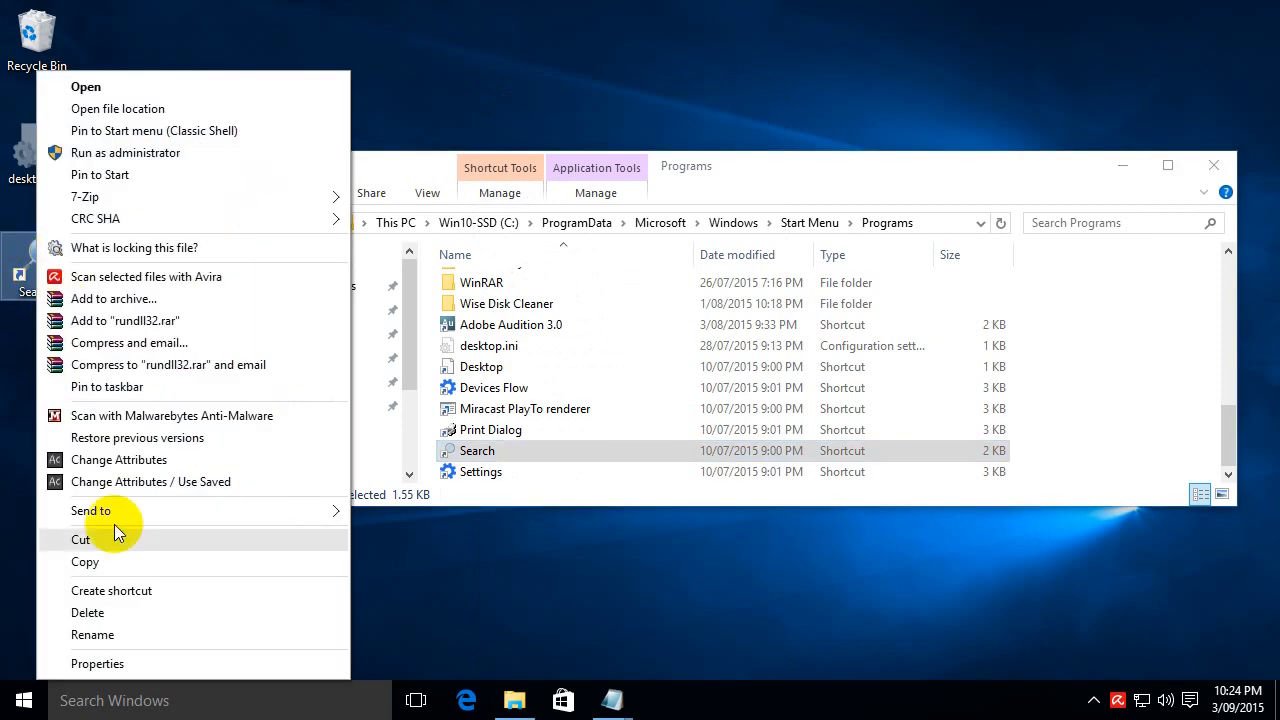
click(112, 664)
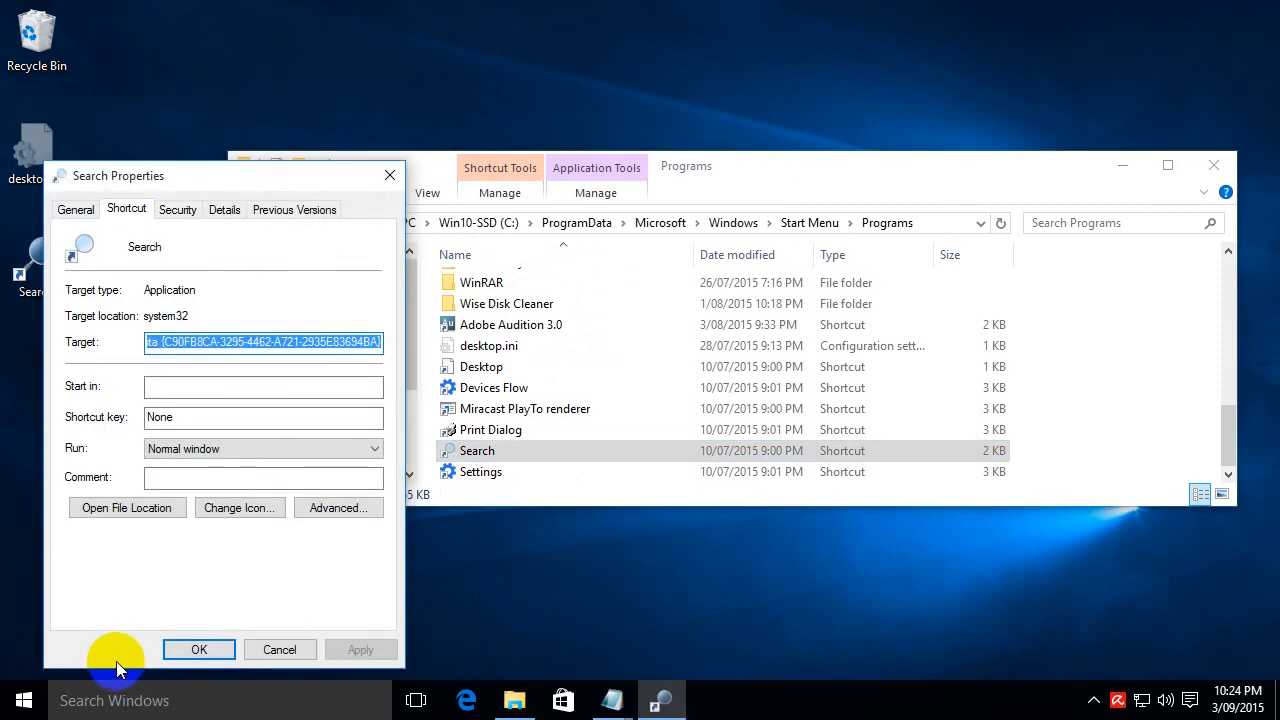
right_click(177, 345)
click(214, 409)
drag(190, 343, 400, 349)
click(167, 343)
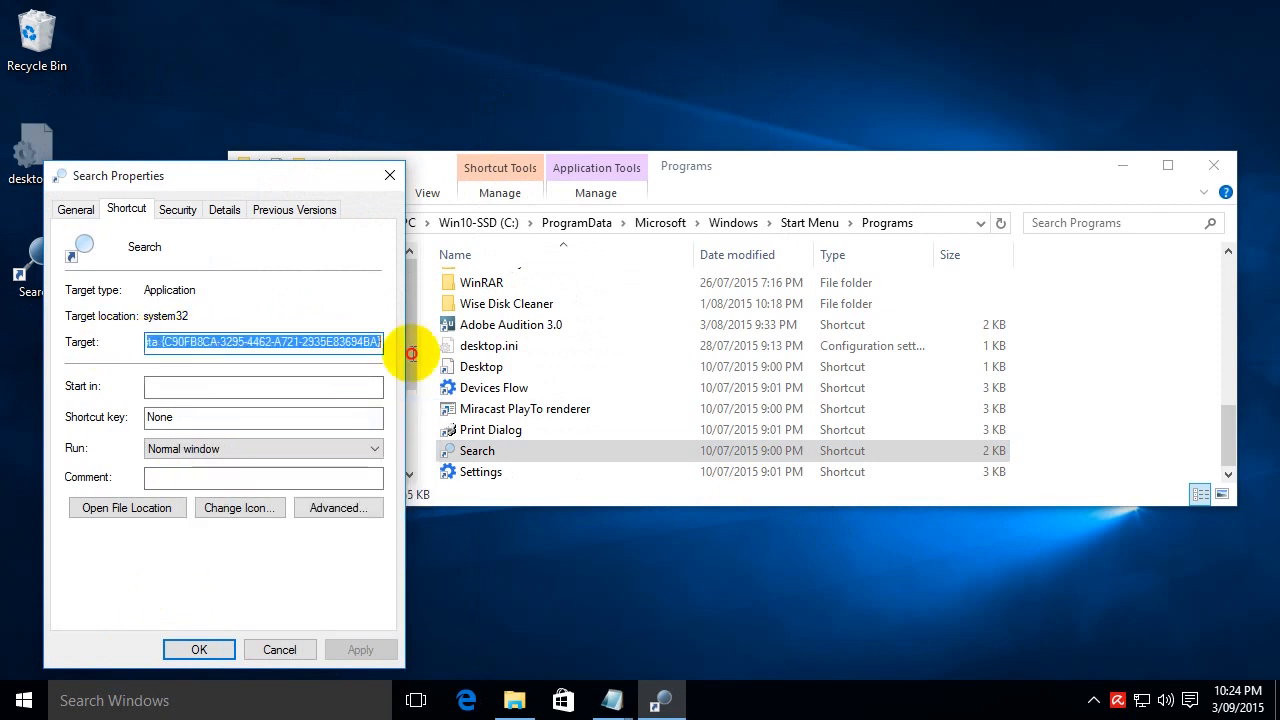
right_click(323, 352)
click(372, 409)
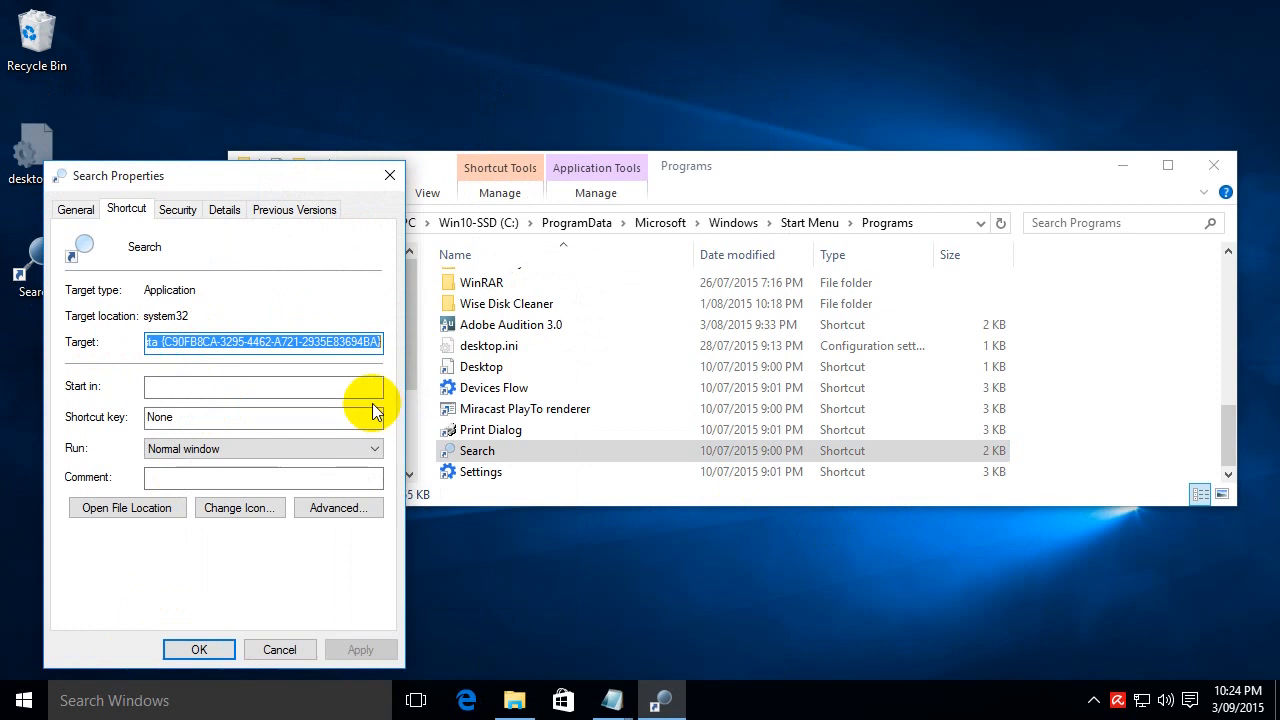
click(285, 649)
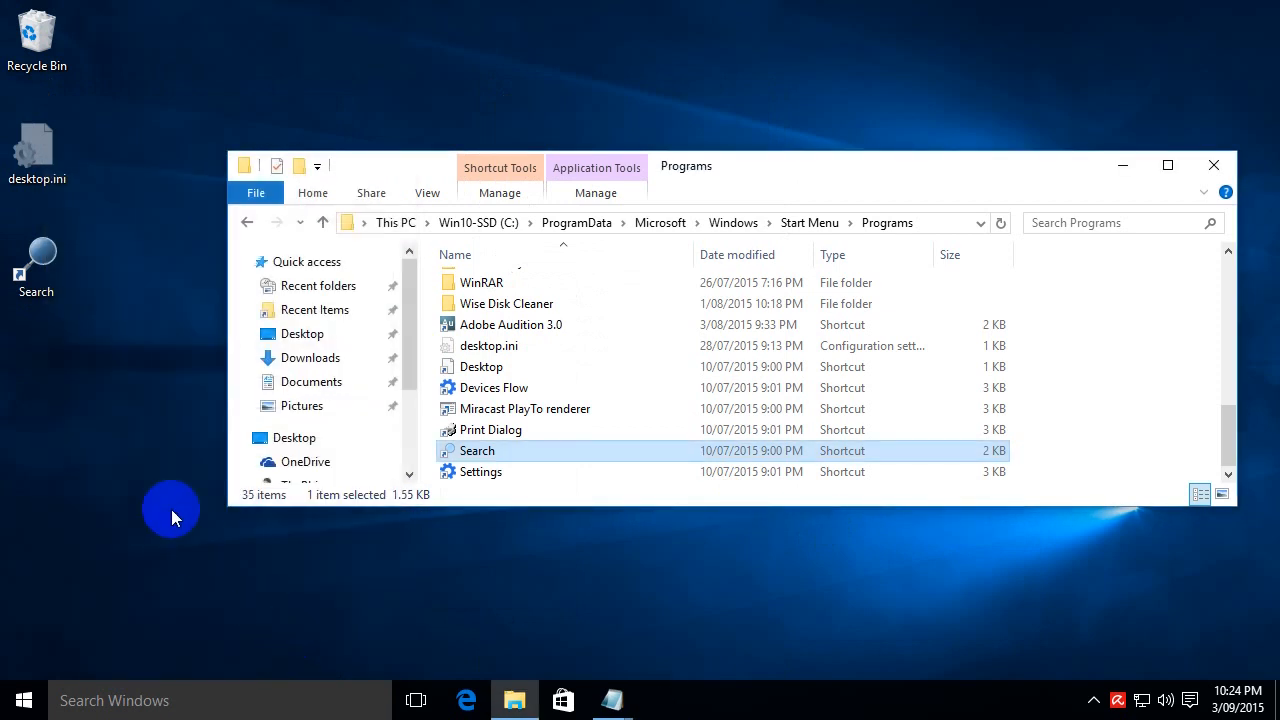
Delete the Search shortcut from the desktop.
click(146, 461)
click(44, 285)
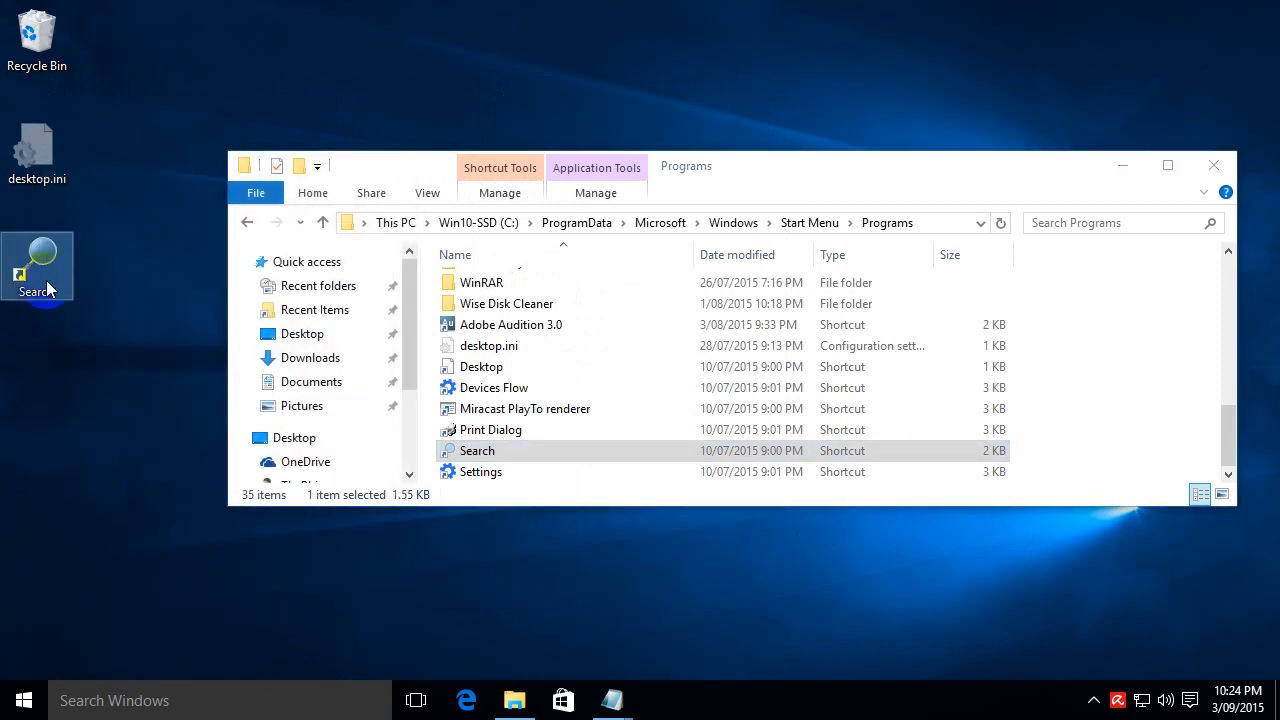
key(Delete)
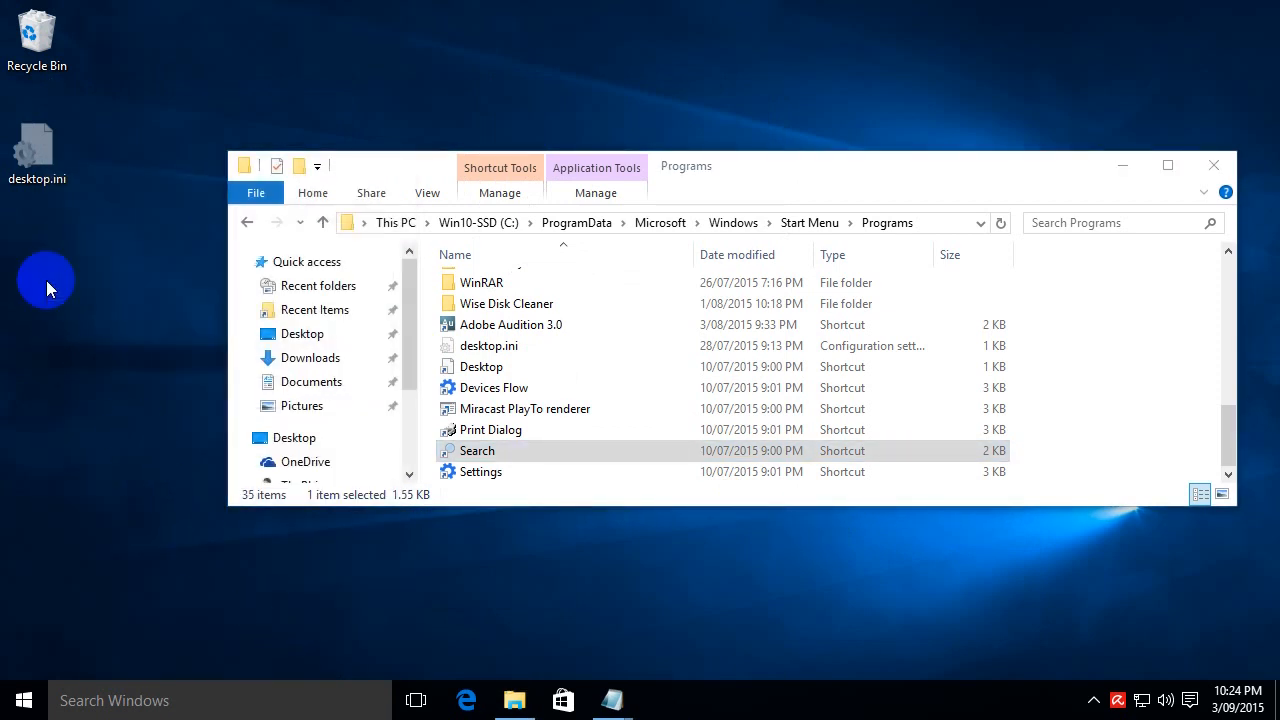
Minimize the Programs window, start a new desktop shortcut and paste the copied Search target as its item location.
click(1122, 165)
right_click(236, 211)
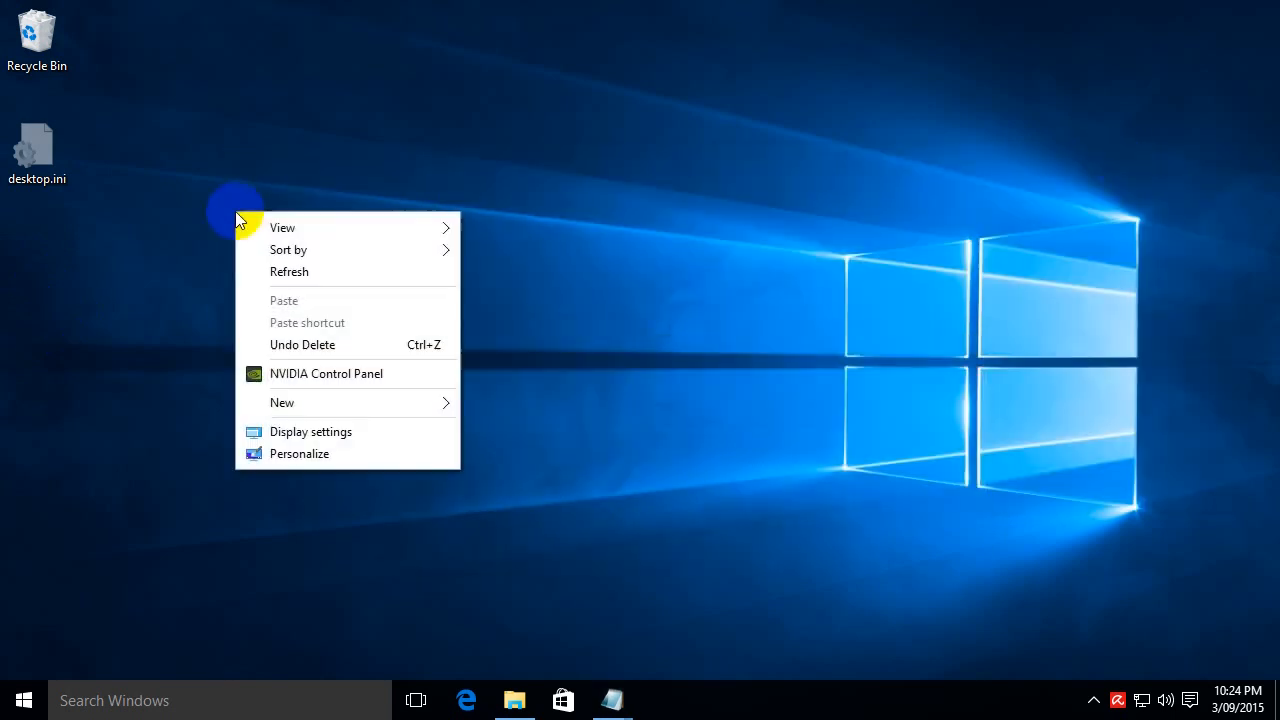
mouse_move(324, 401)
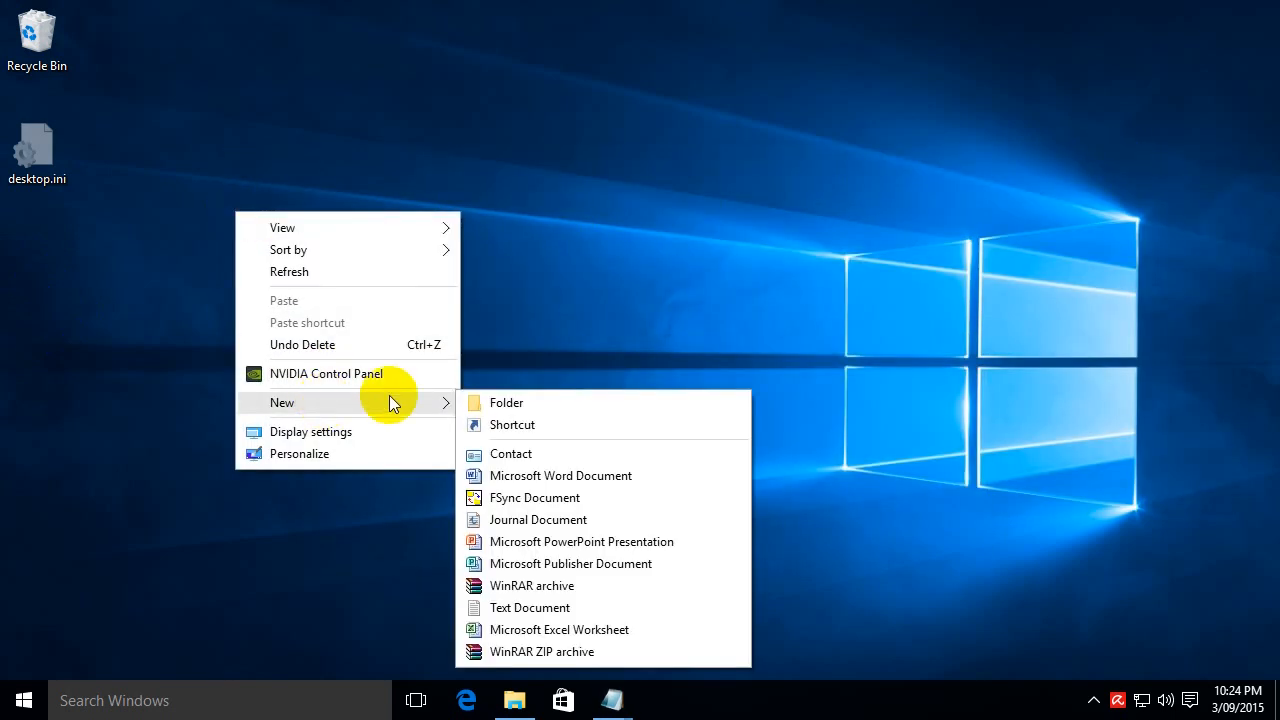
click(513, 427)
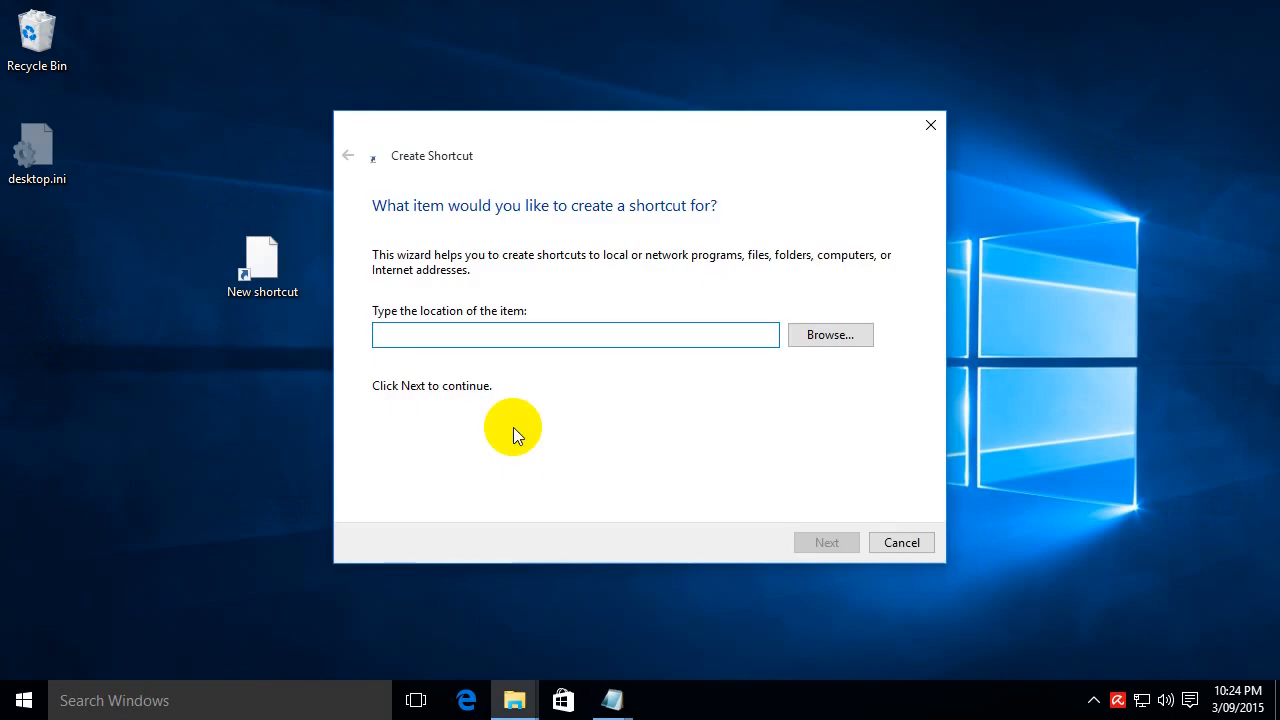
right_click(436, 333)
click(486, 420)
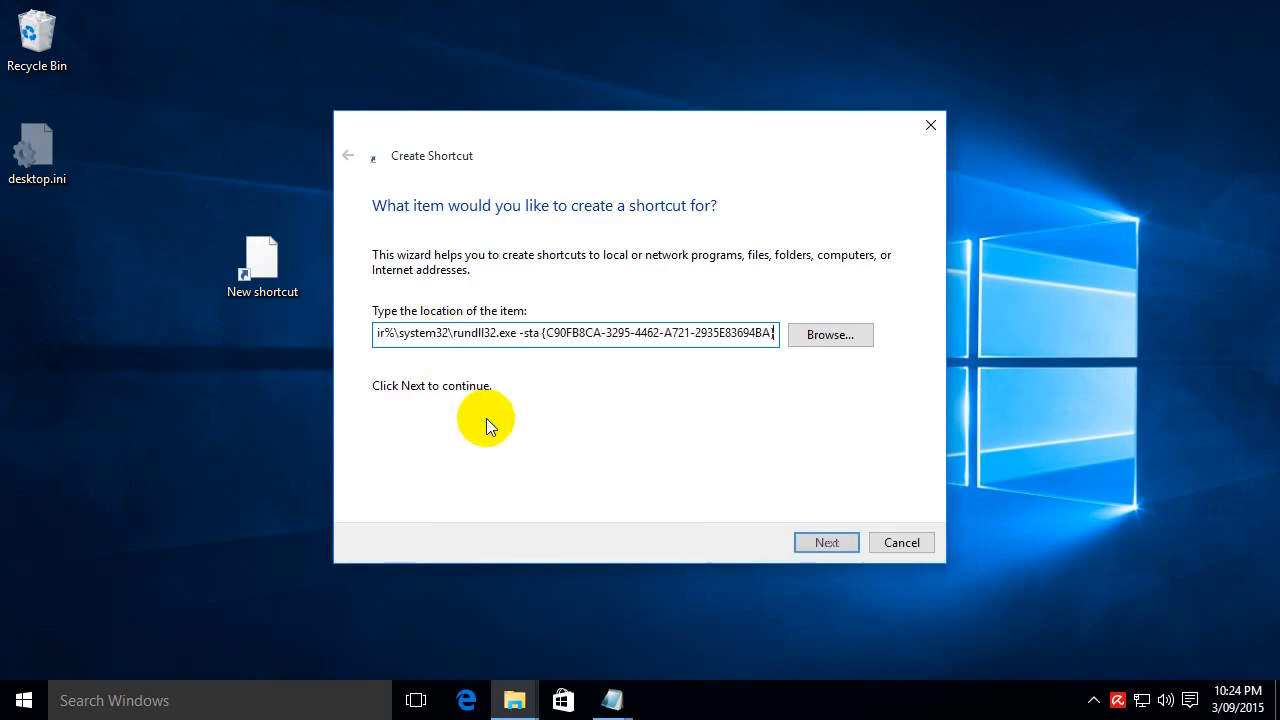
Accept the pasted item location, name the new shortcut Search and finish creating it.
drag(491, 334, 370, 330)
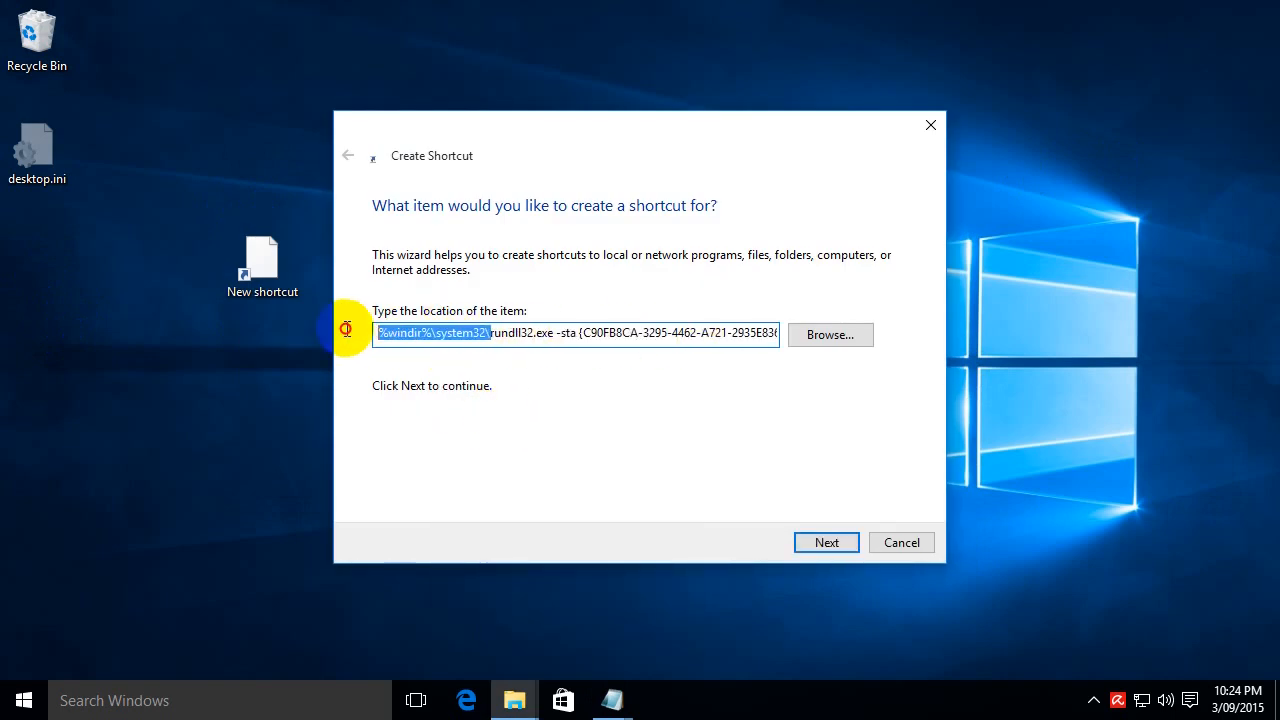
click(824, 541)
text(S)
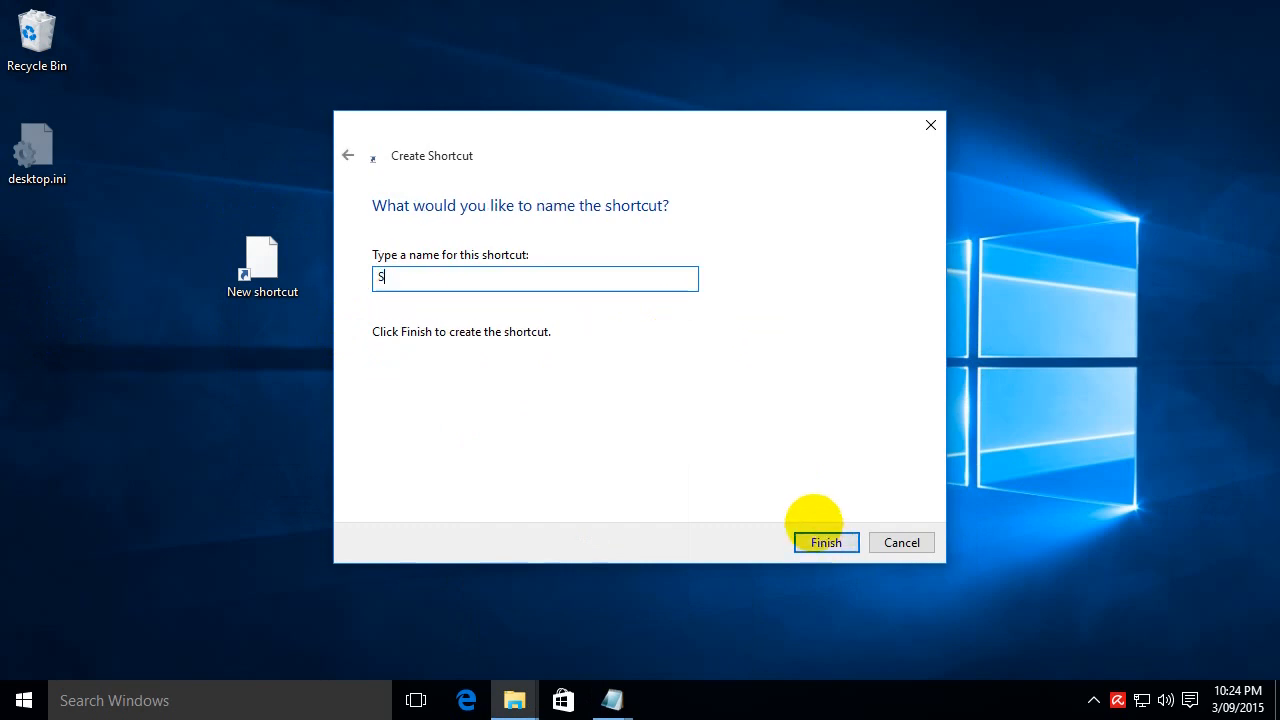
text(earch)
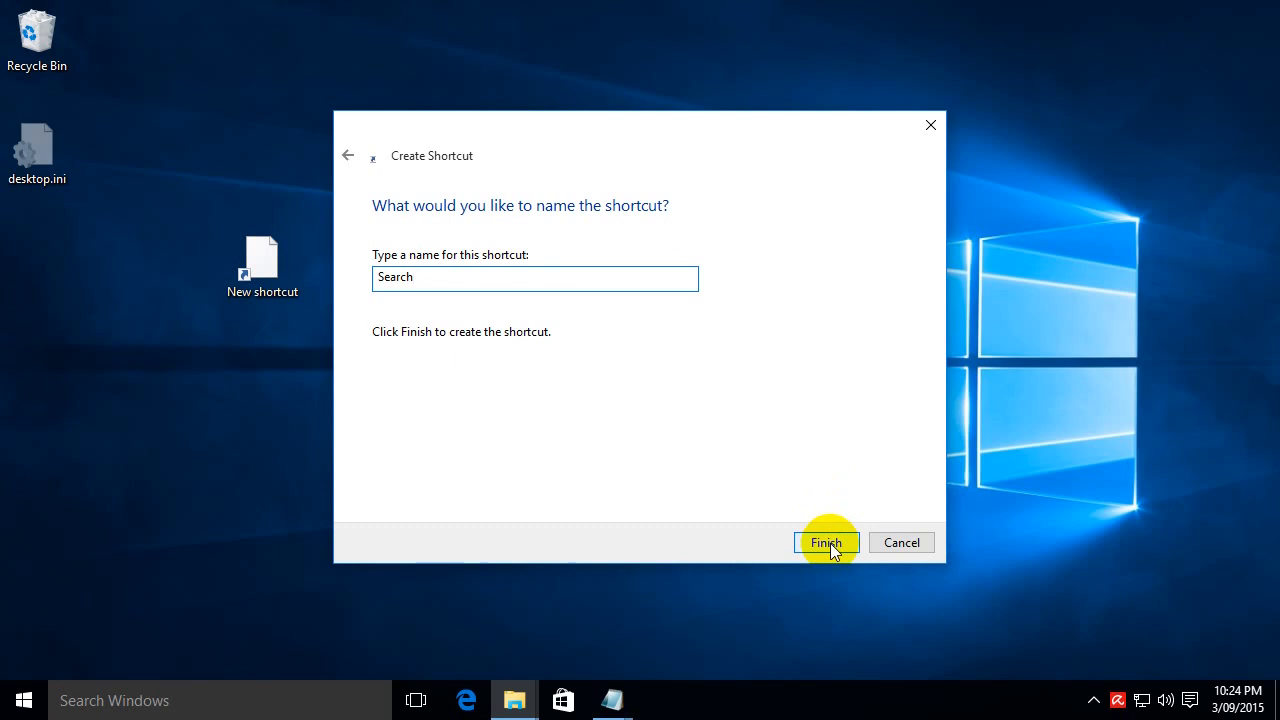
click(830, 543)
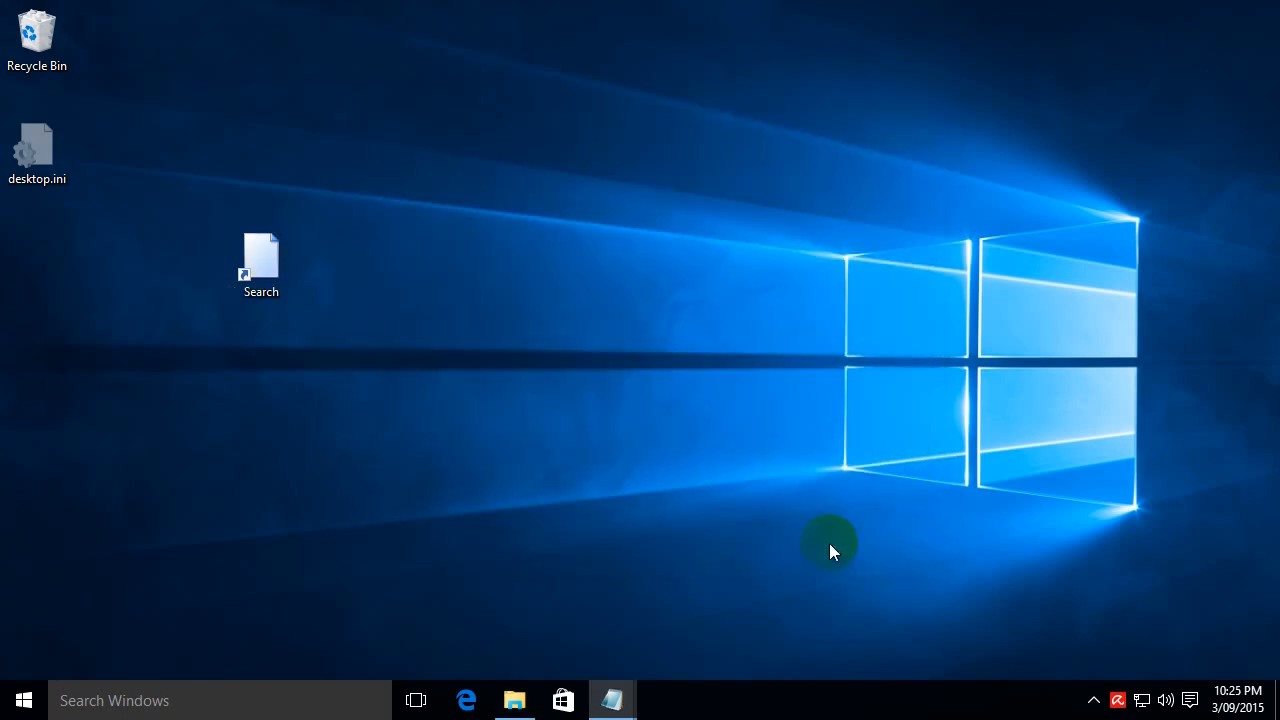
In the desktop Search shortcut's properties, load the available icons from %windir%\system32\imageres.dll.
right_click(256, 288)
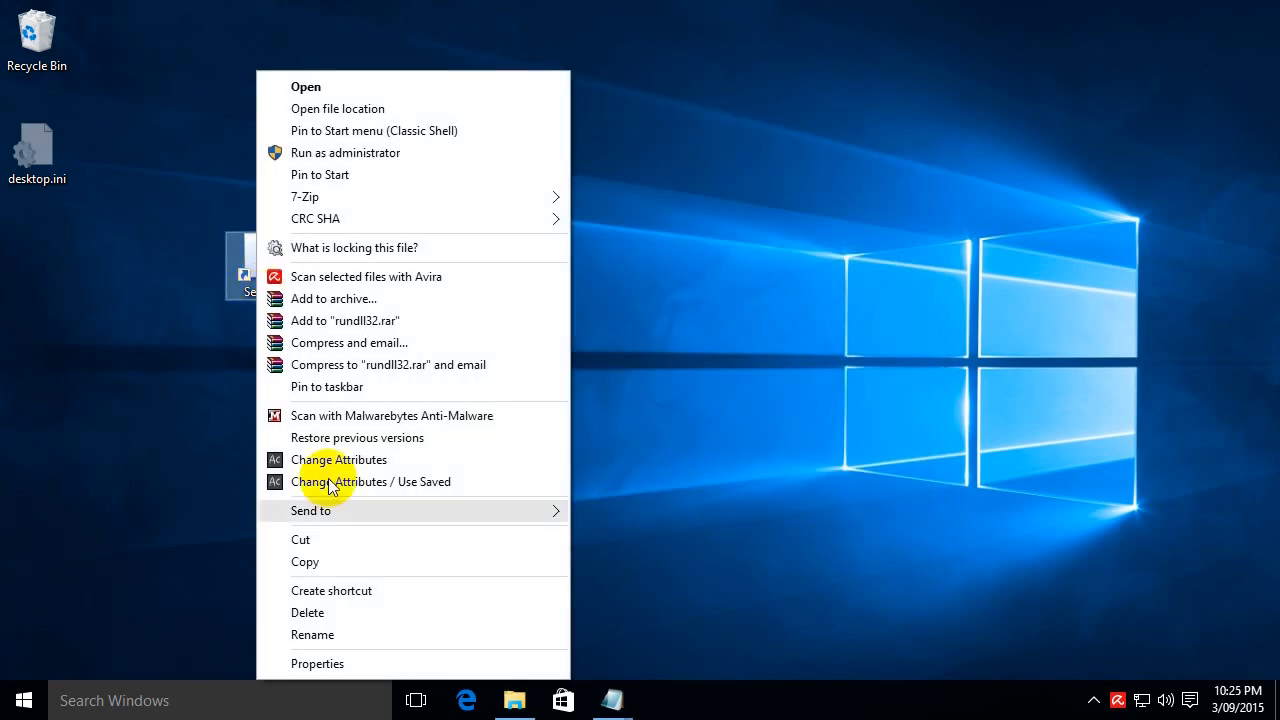
click(345, 664)
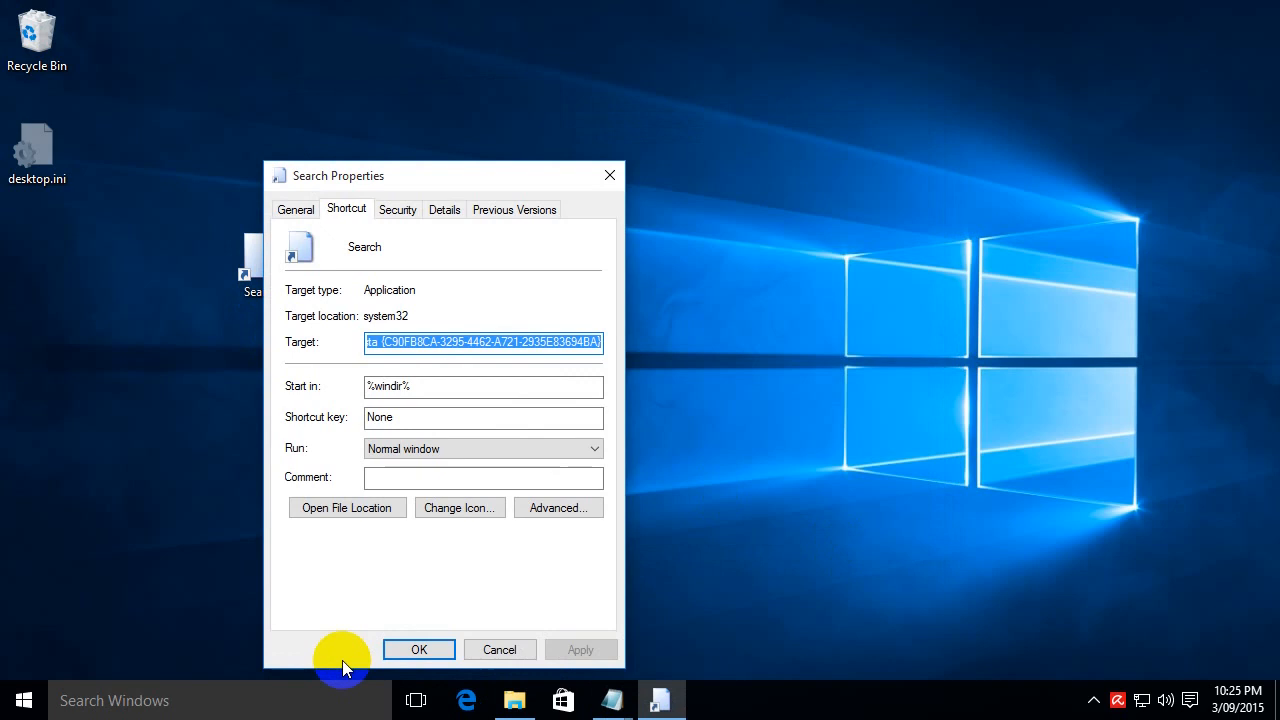
click(445, 509)
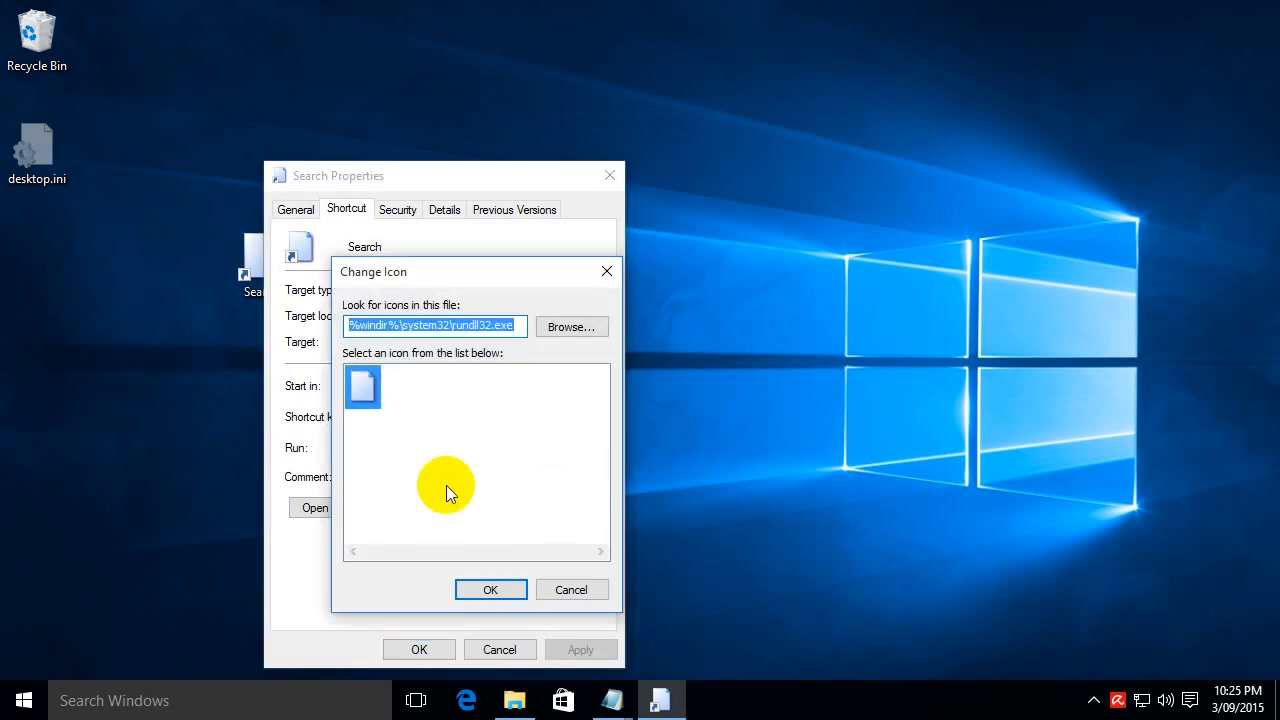
click(612, 700)
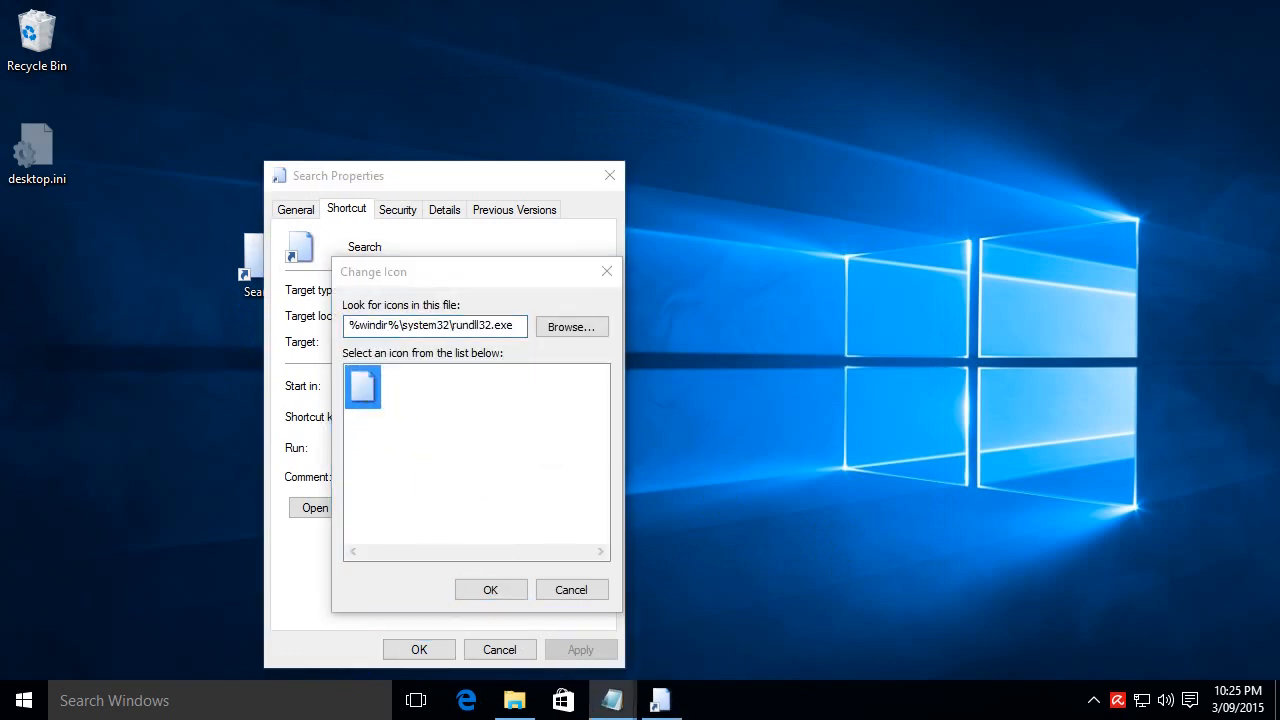
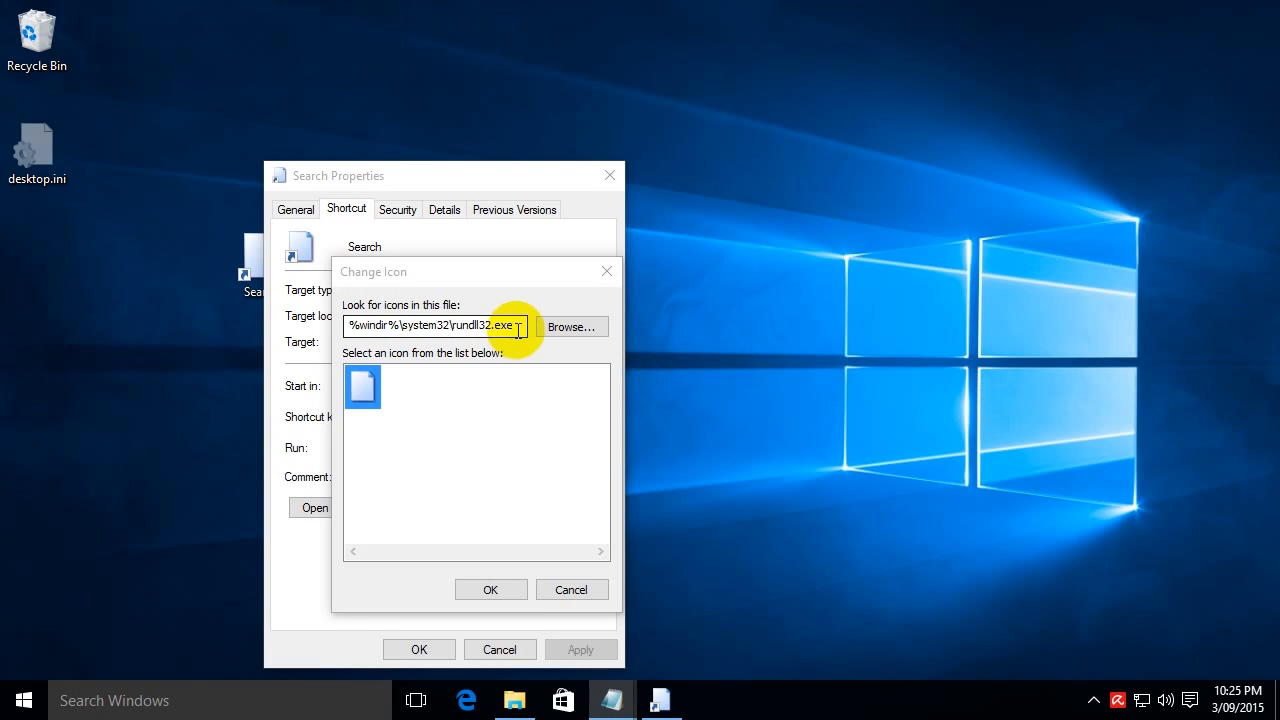
drag(453, 325, 512, 326)
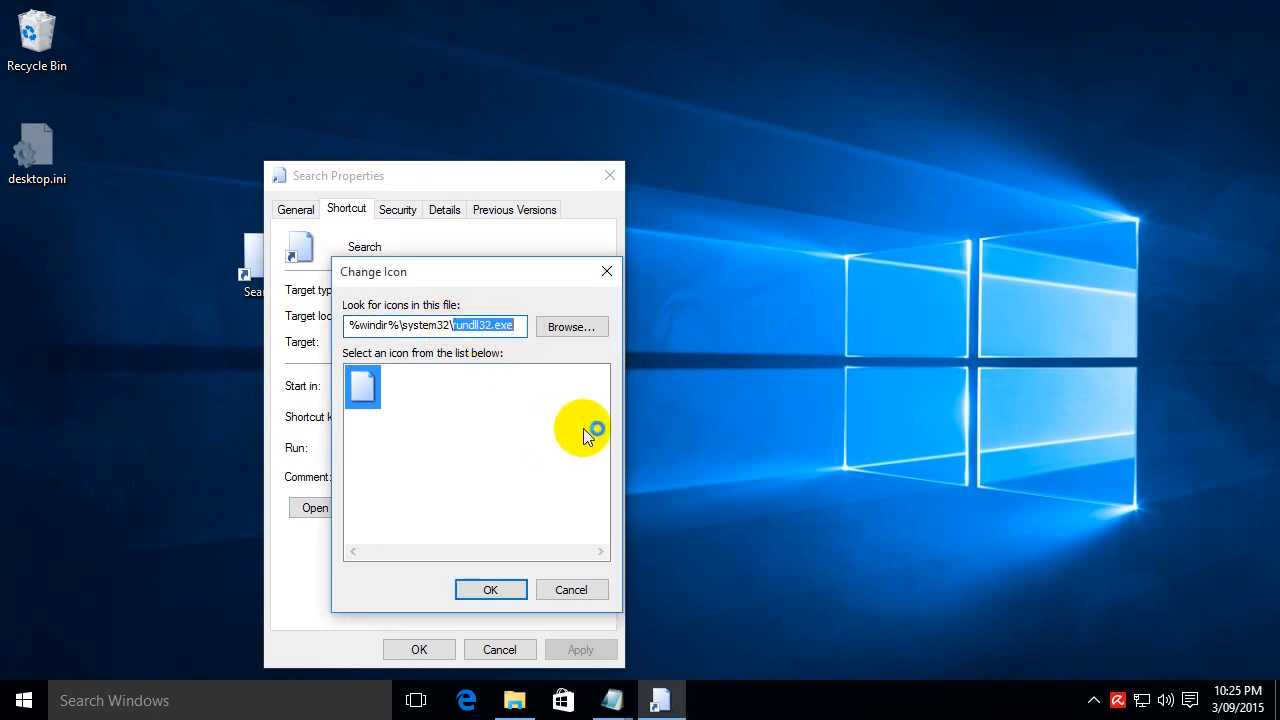
text(image)
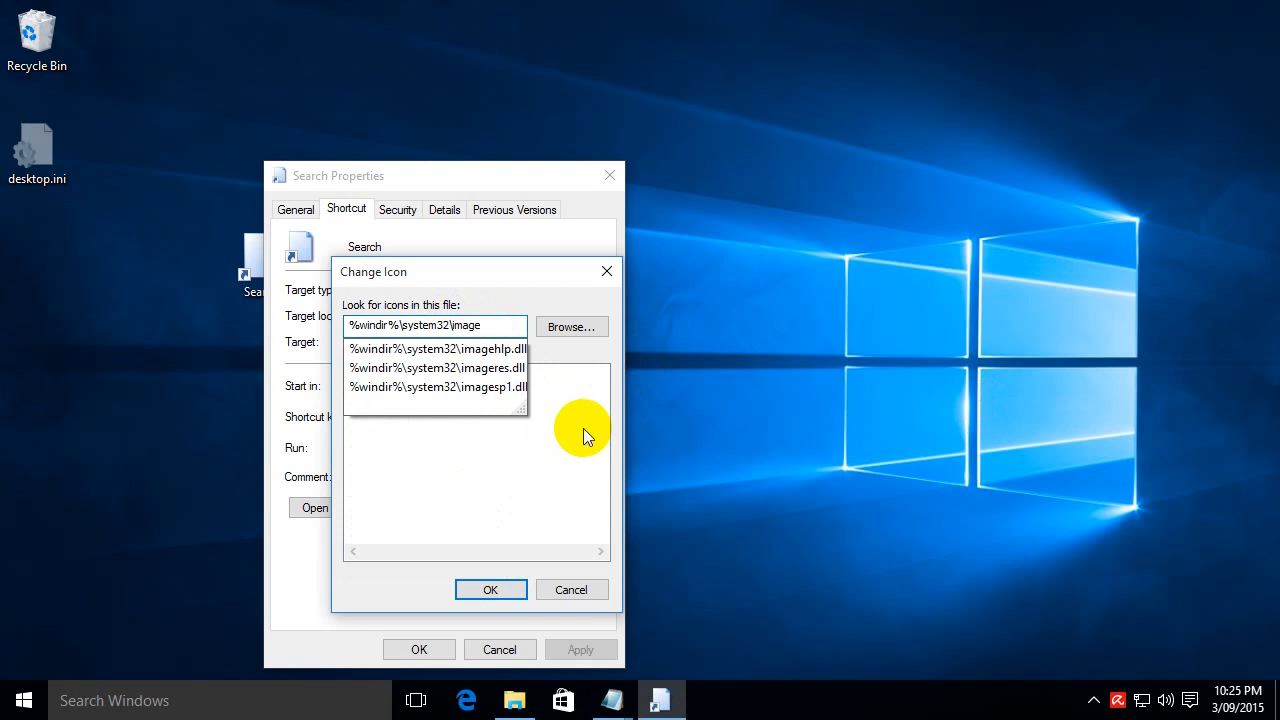
text(res)
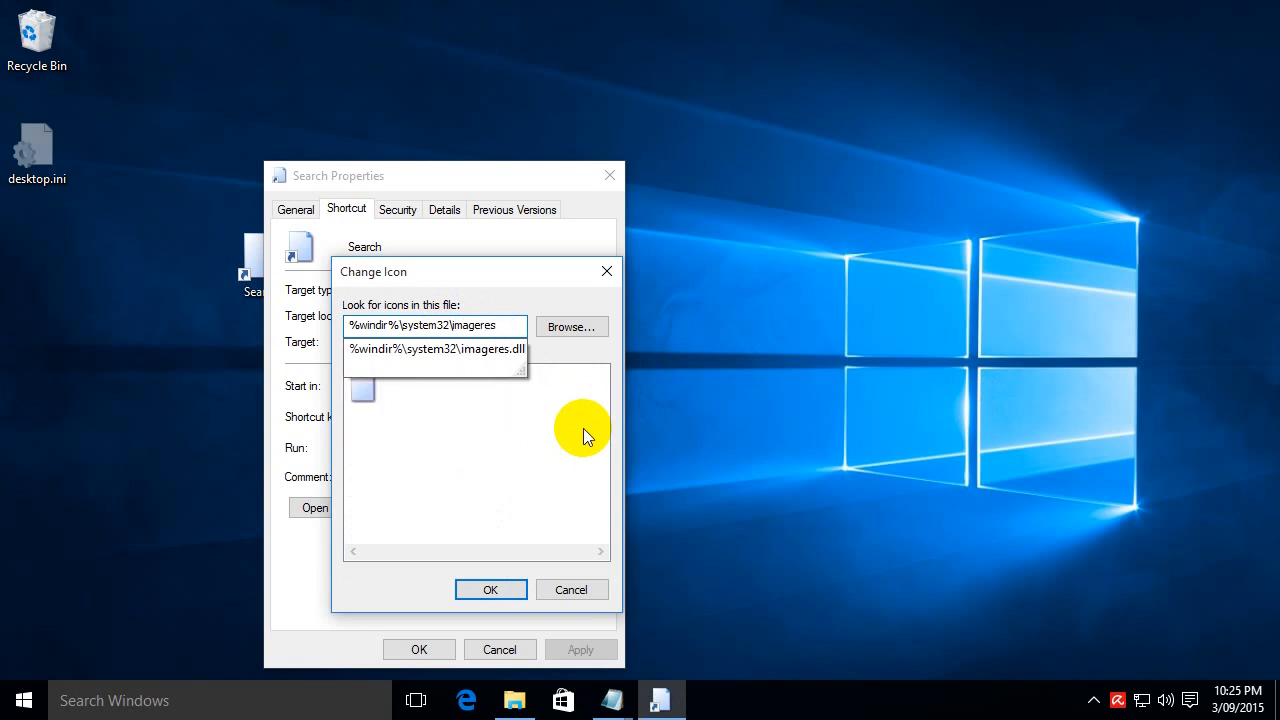
key(Down)
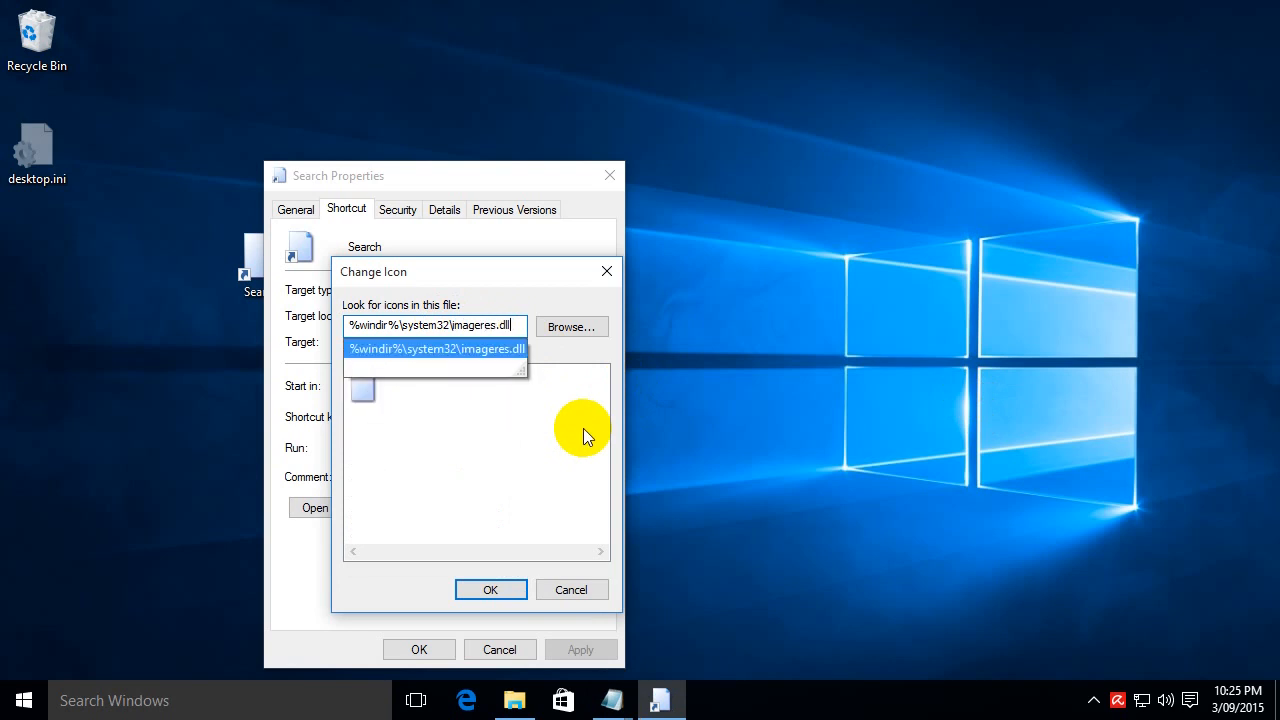
click(479, 355)
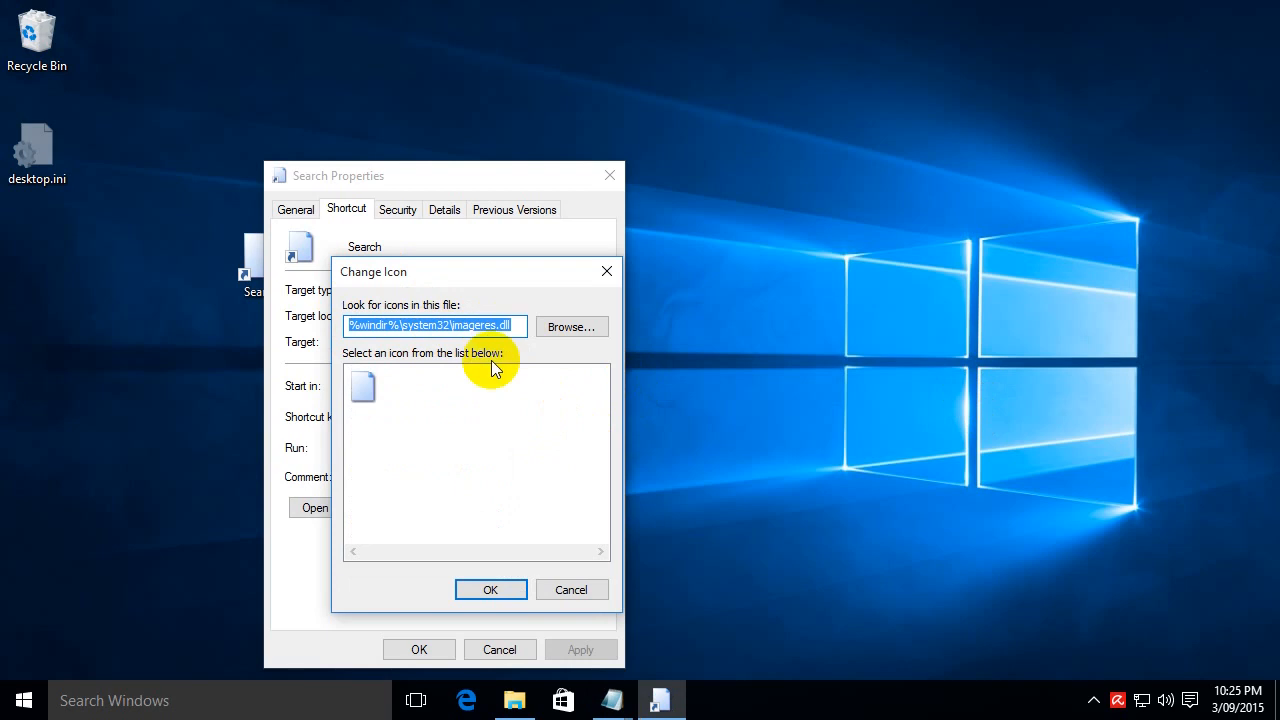
click(494, 590)
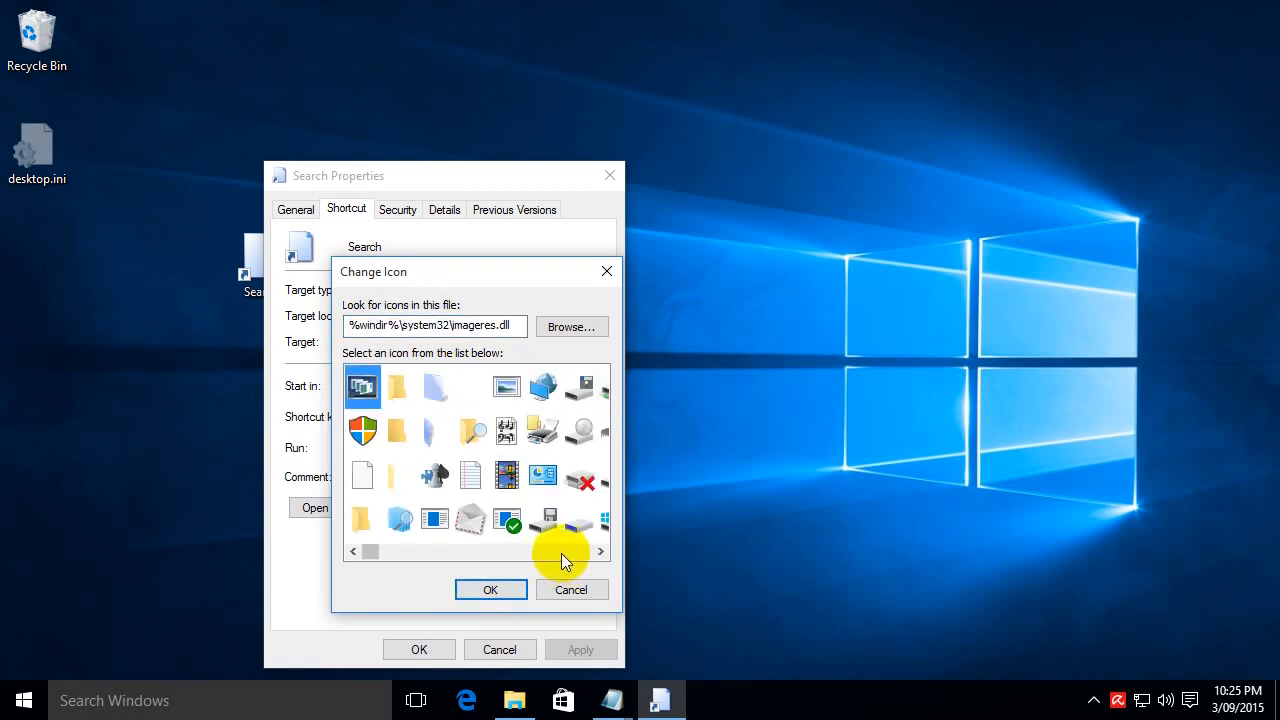
Assign the magnifying glass icon from imageres.dll to the Search shortcut and save its properties.
scroll(561, 553, down, 5)
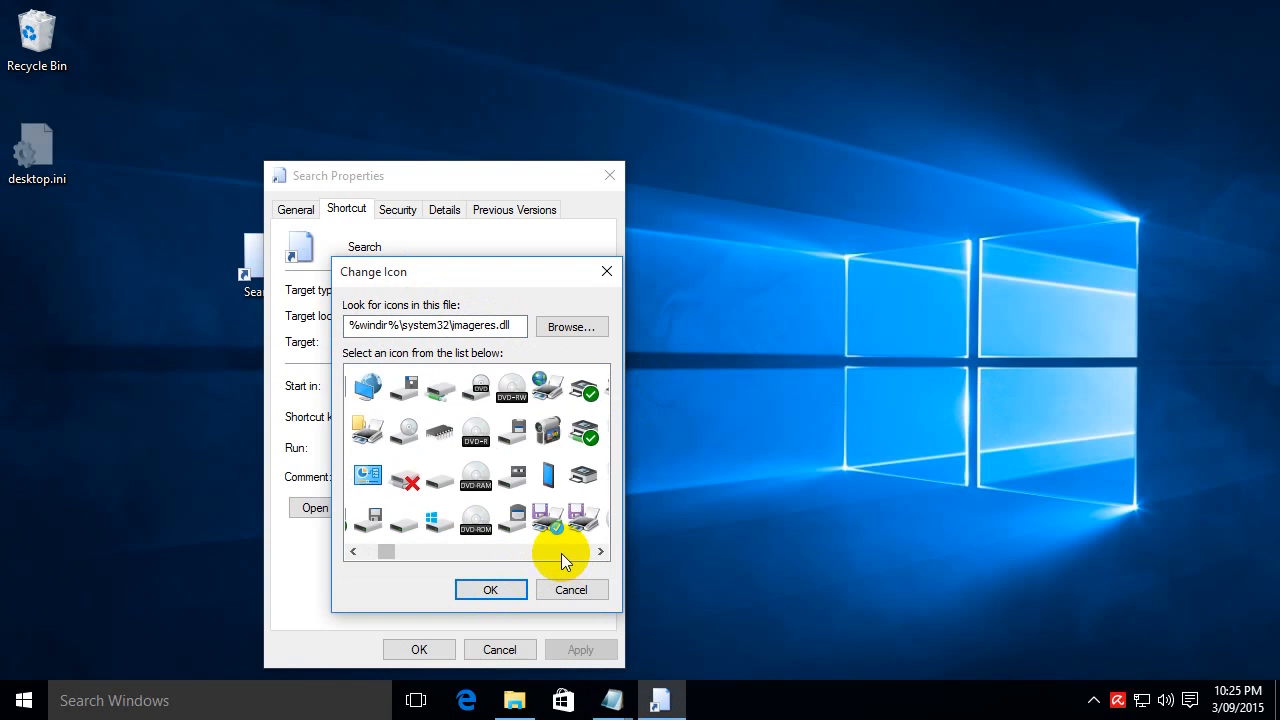
scroll(560, 562, down, 3)
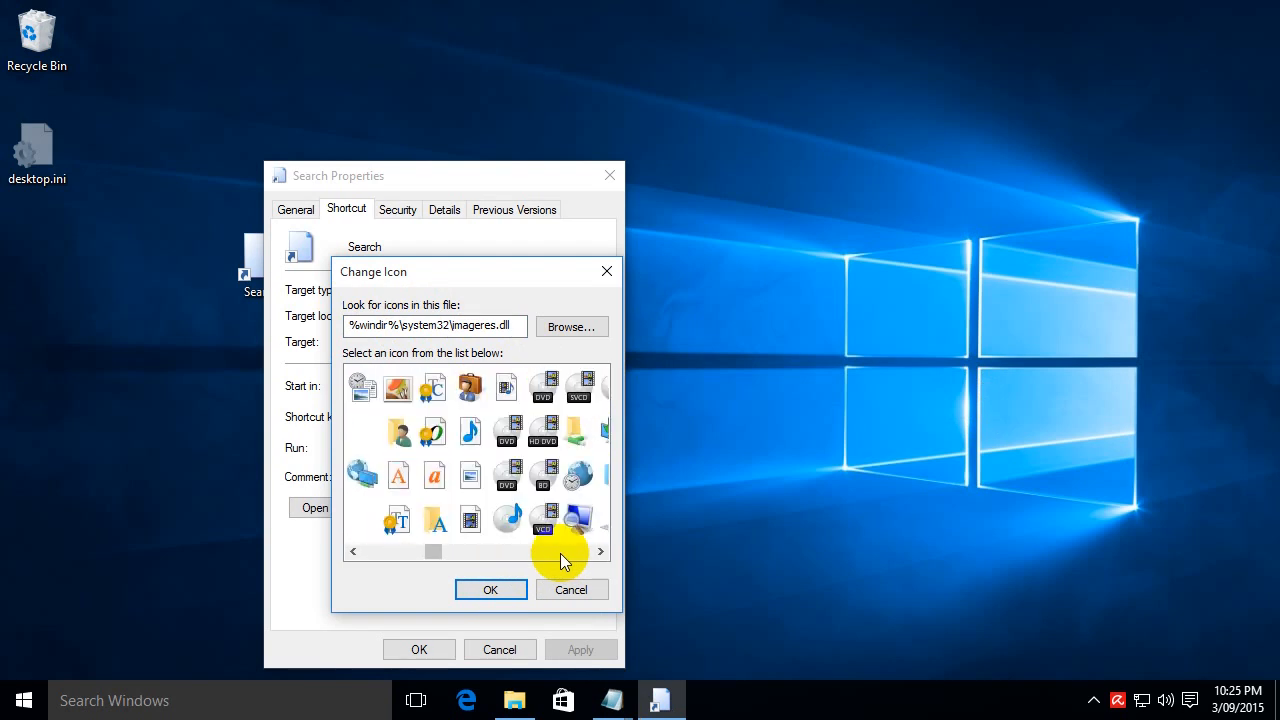
scroll(562, 553, down, 6)
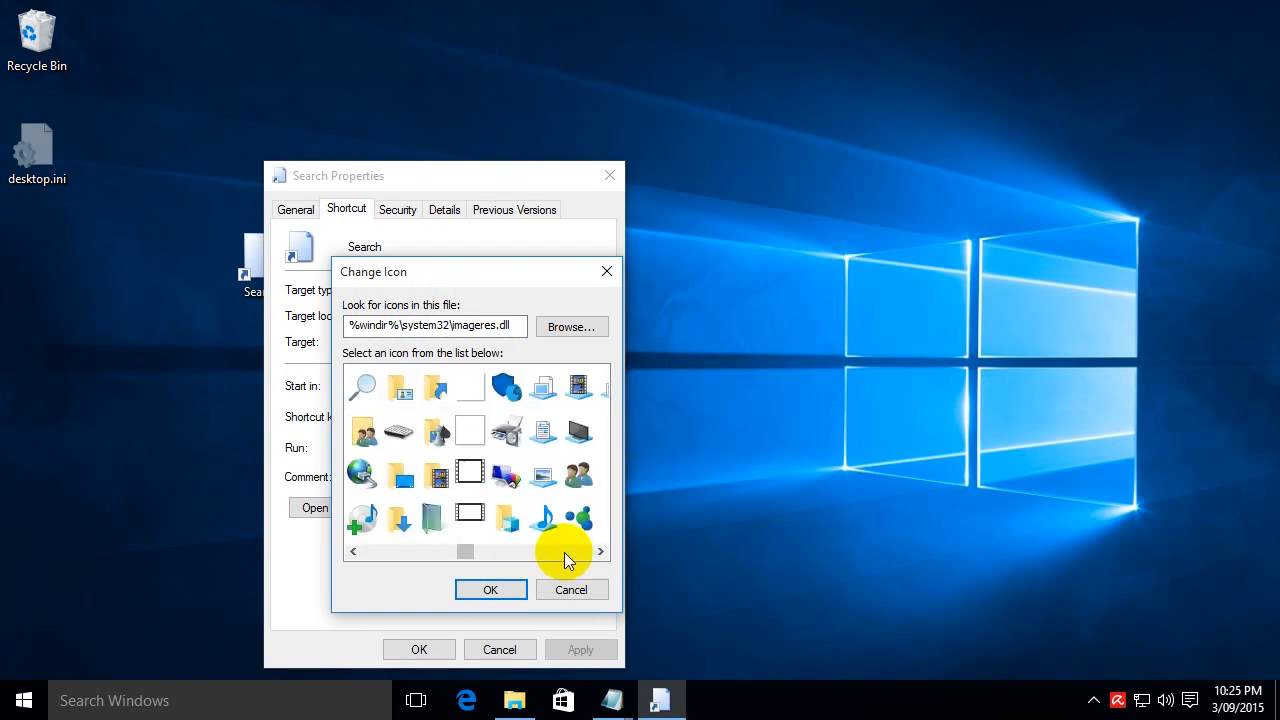
click(362, 387)
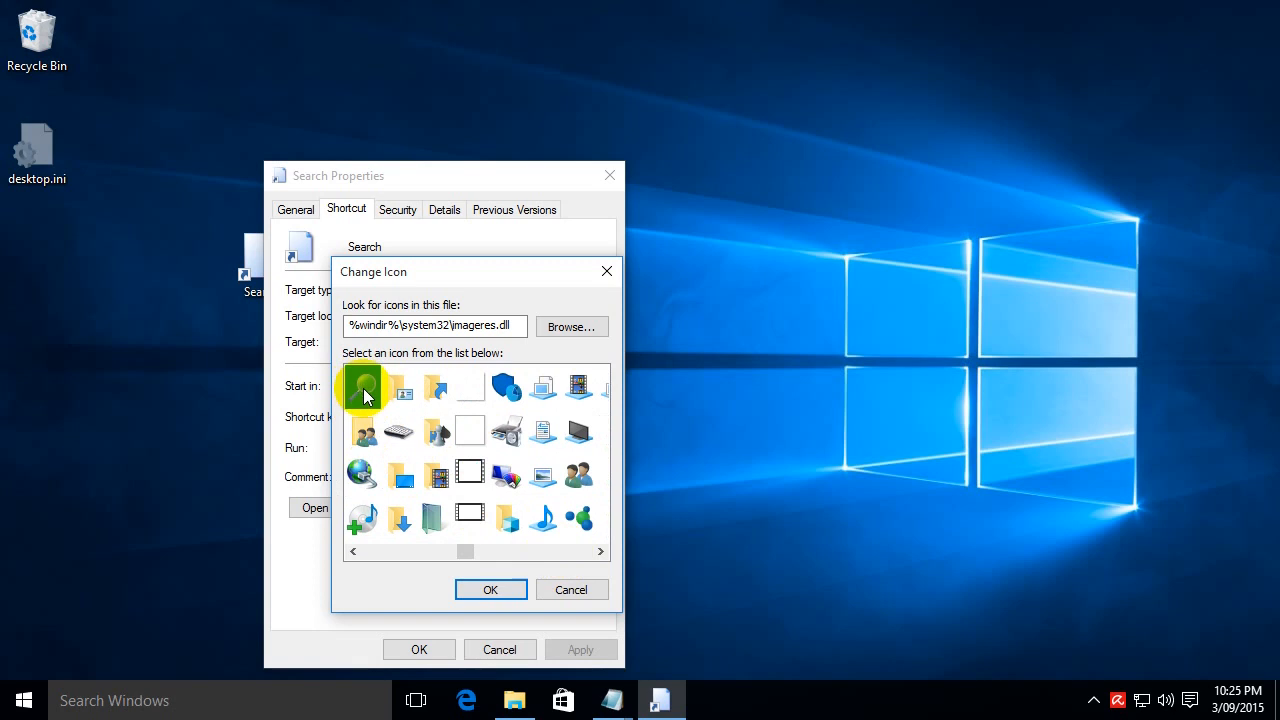
click(494, 588)
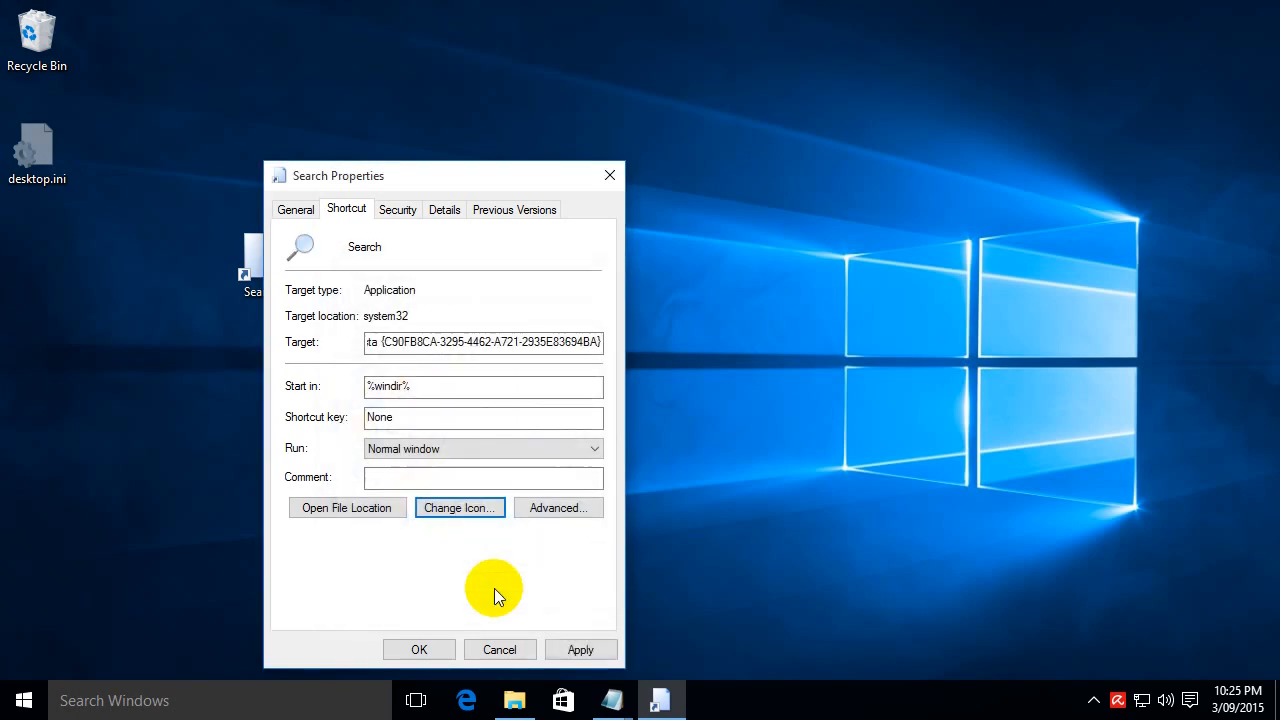
click(428, 650)
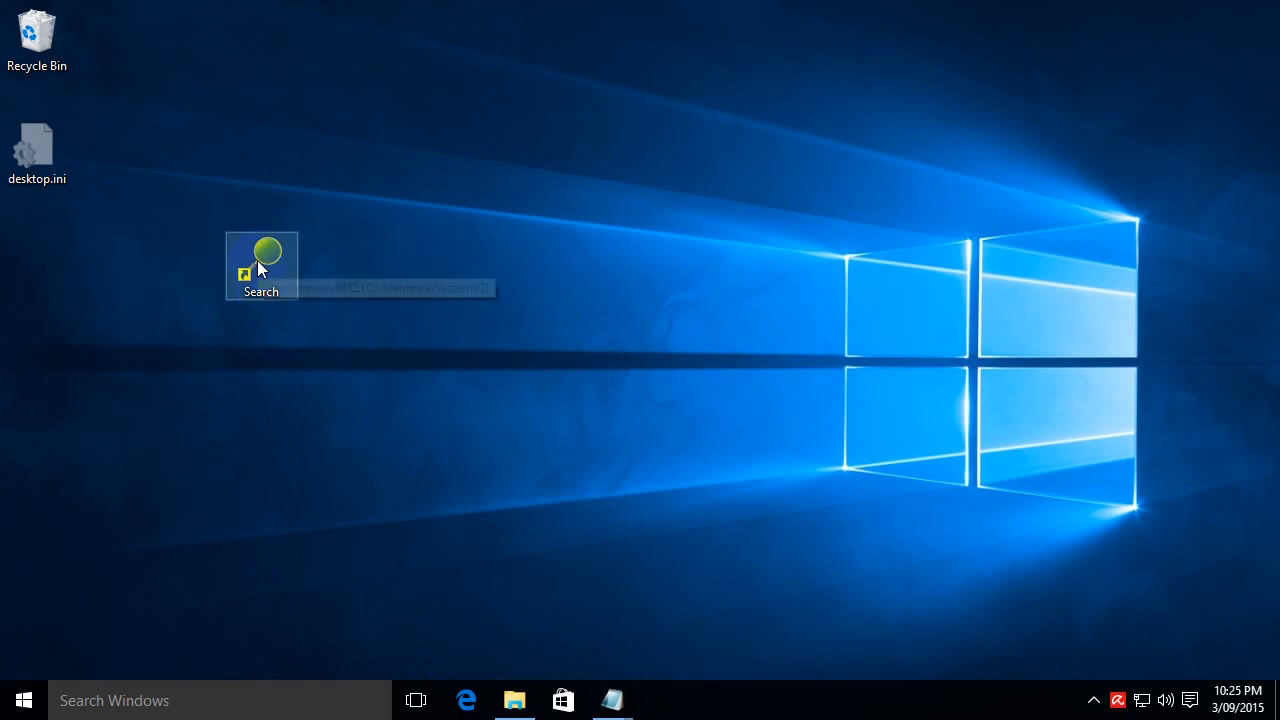
Pin the desktop Search shortcut to the taskbar beside Task View and set the taskbar's built-in search to Hidden.
drag(258, 266, 447, 697)
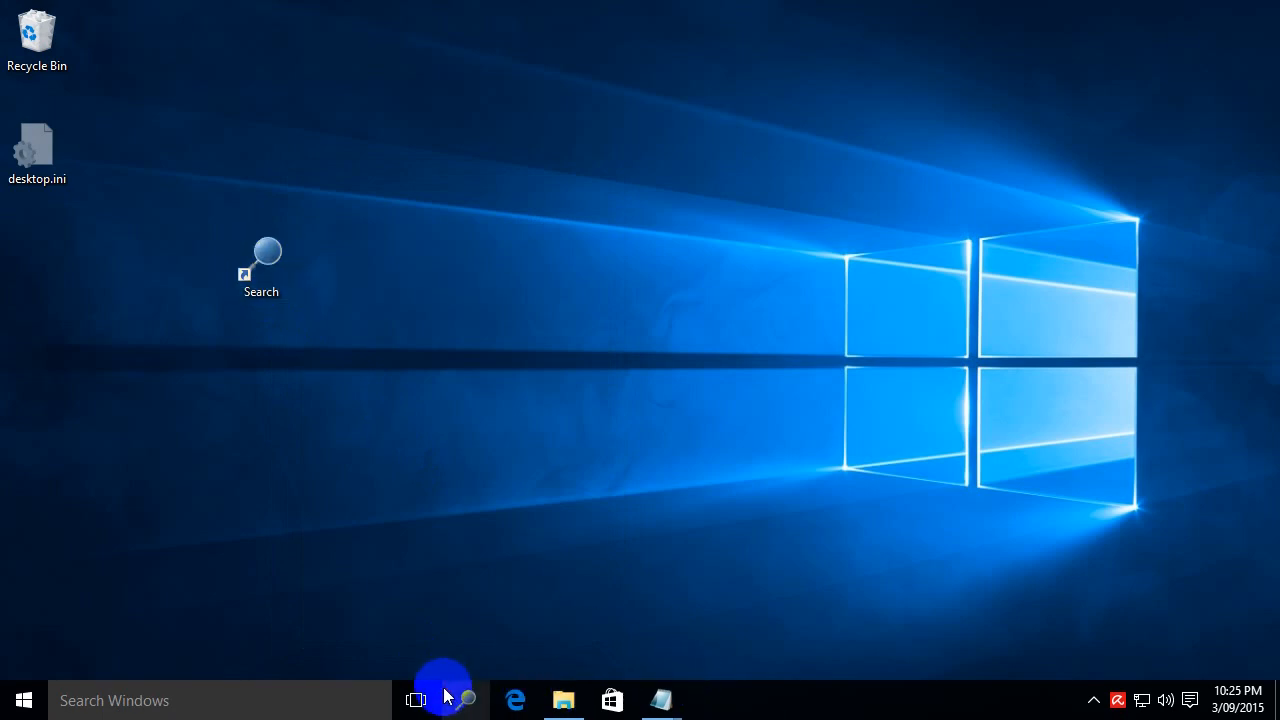
right_click(115, 704)
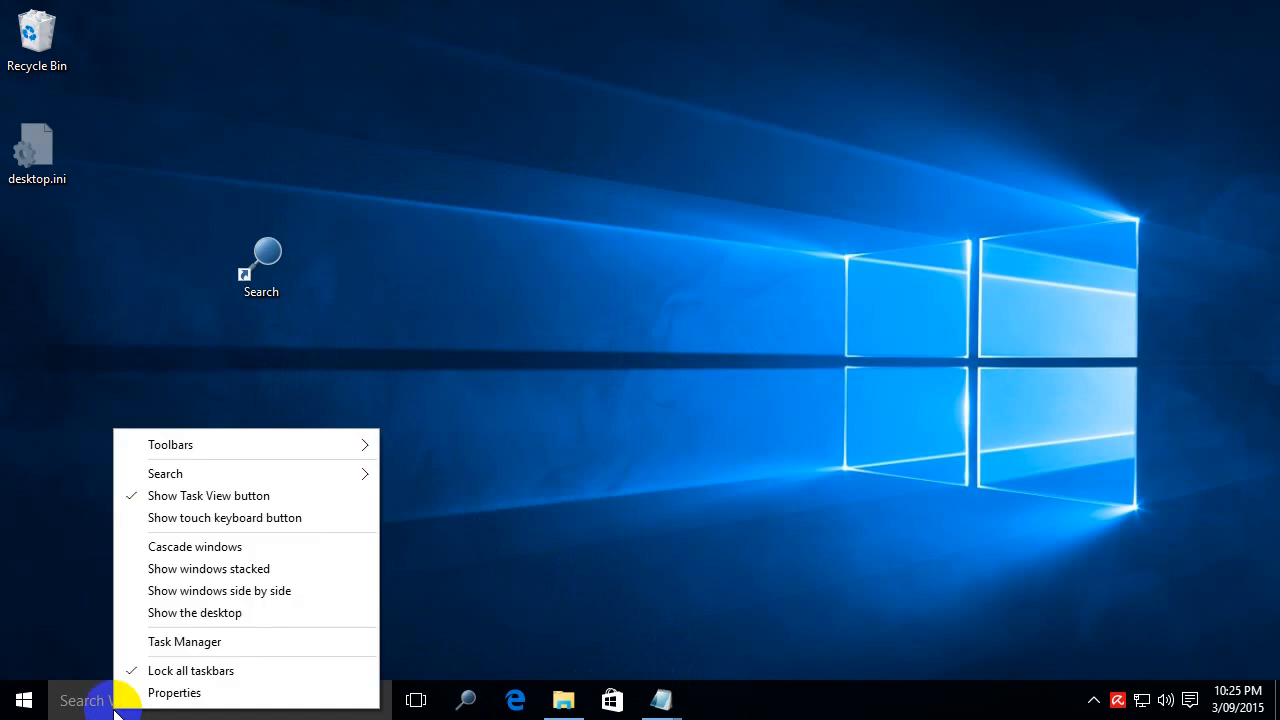
mouse_move(186, 473)
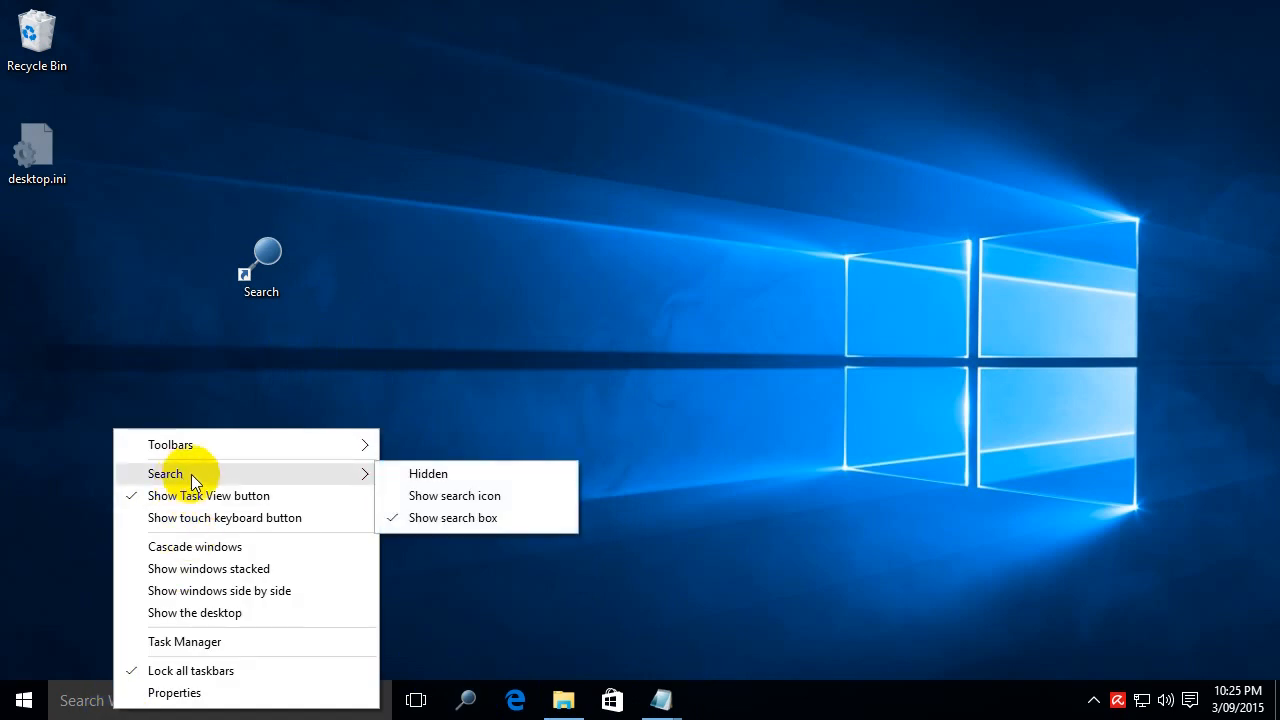
click(418, 495)
right_click(73, 692)
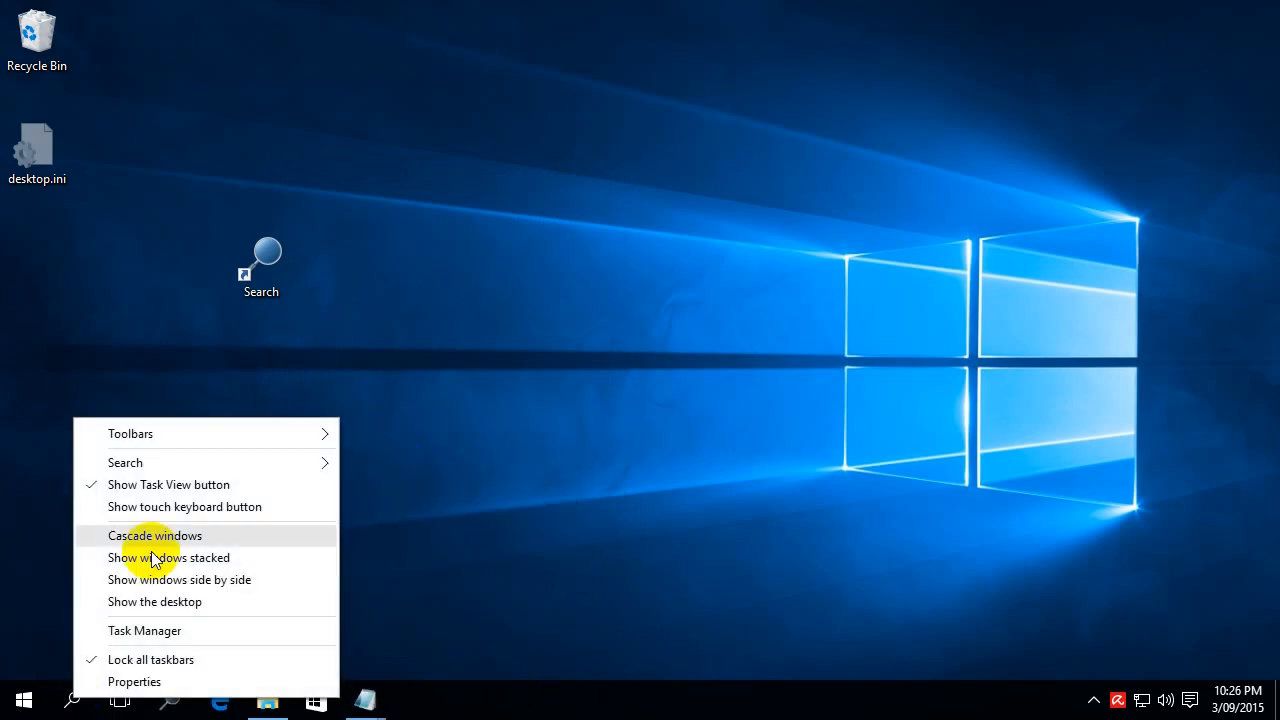
mouse_move(163, 462)
click(365, 460)
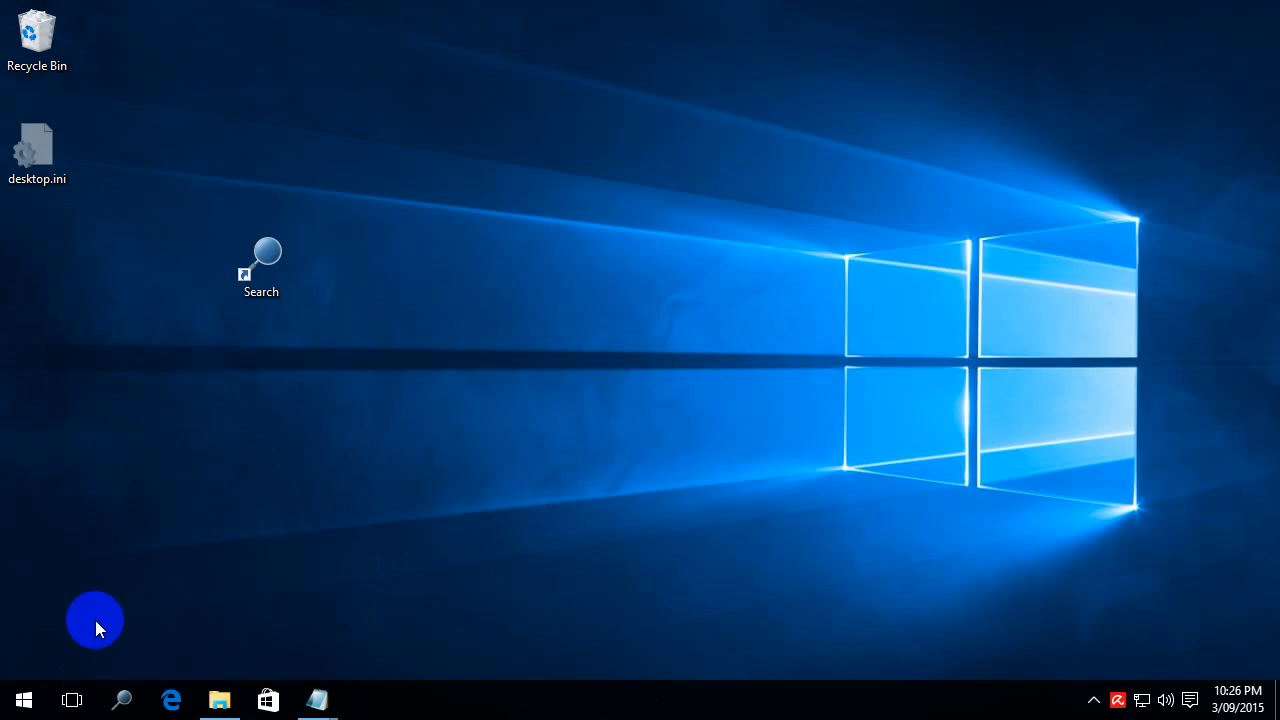
right_click(62, 696)
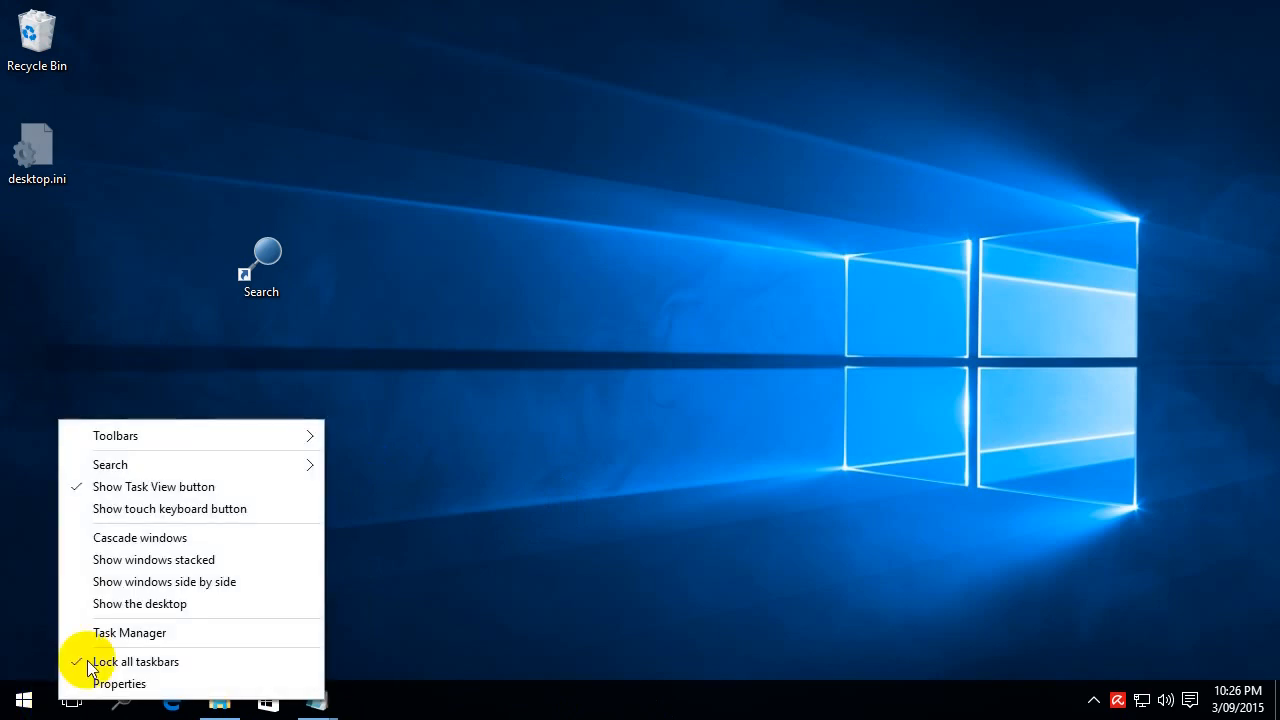
click(44, 626)
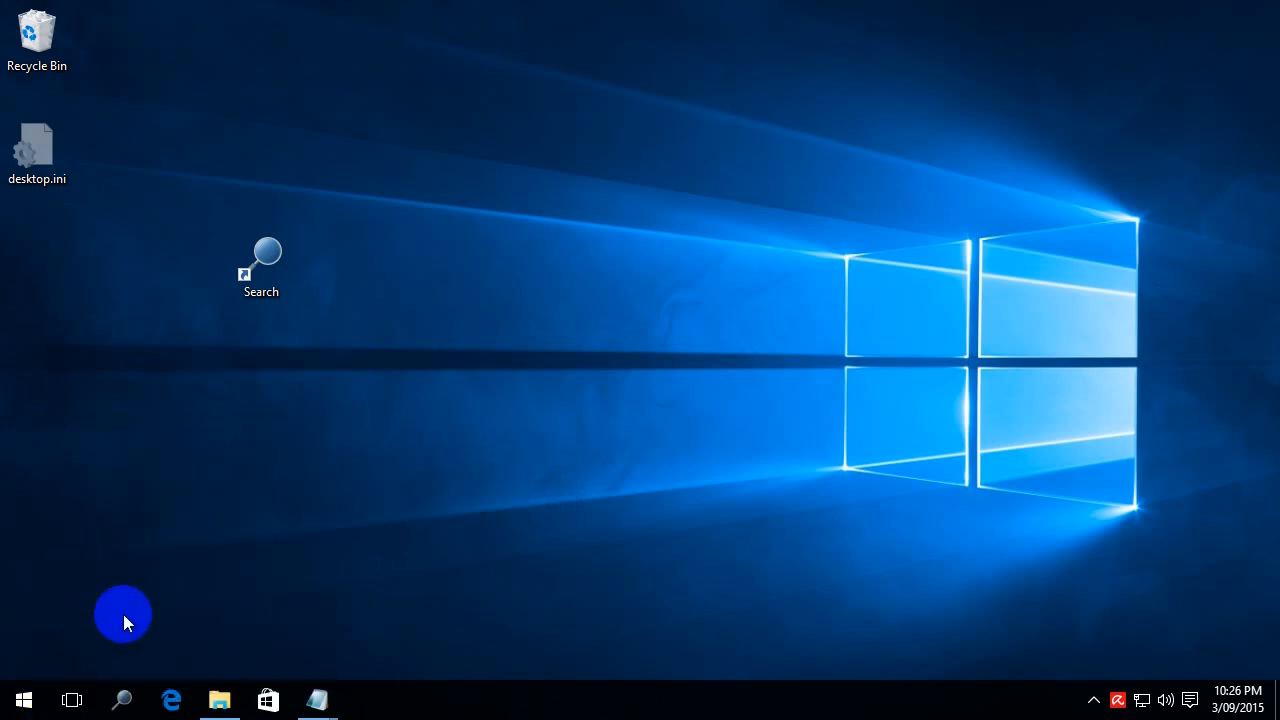
Test the pinned Search shortcut, dismiss the pane it opens, and delete the Search shortcut from the desktop.
click(124, 702)
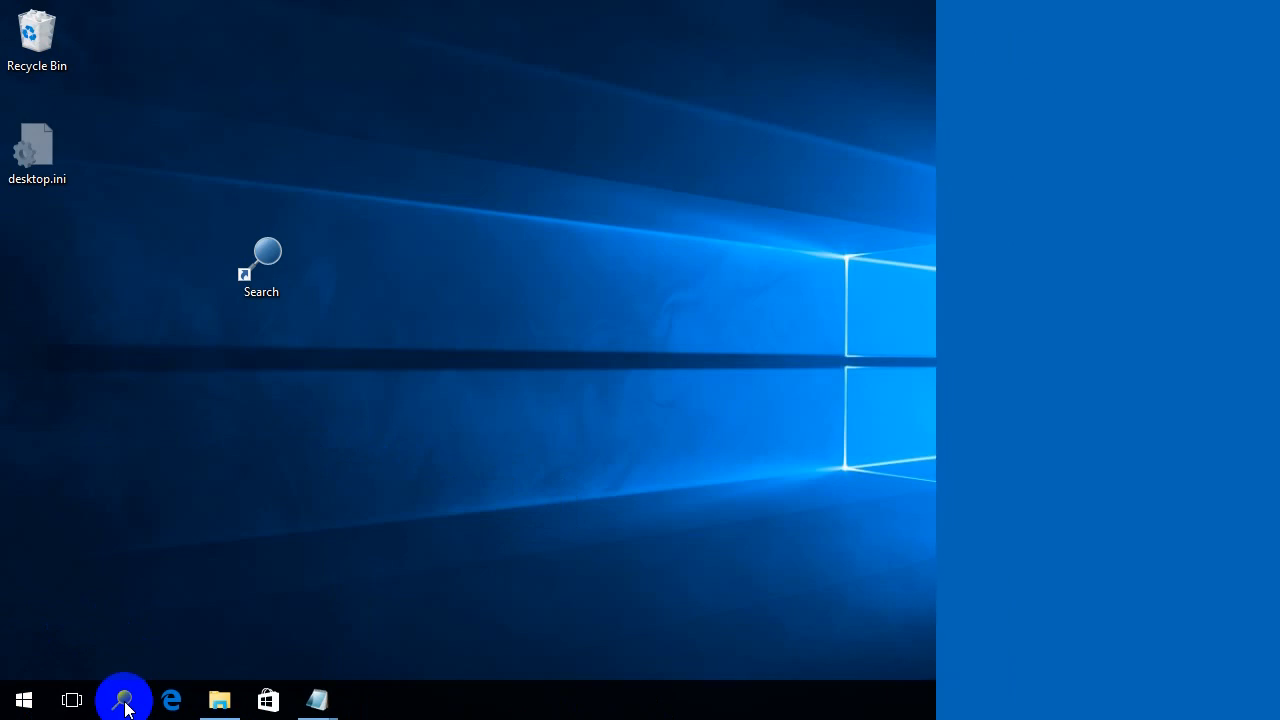
click(160, 643)
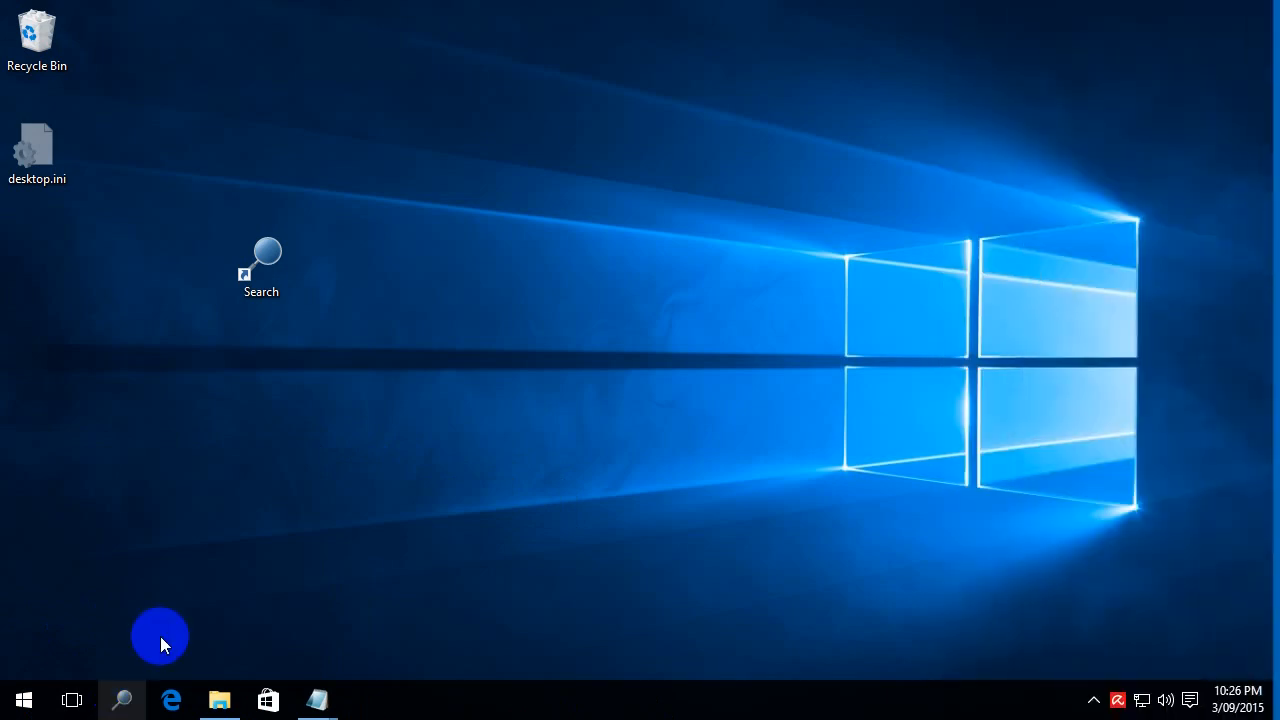
right_click(266, 275)
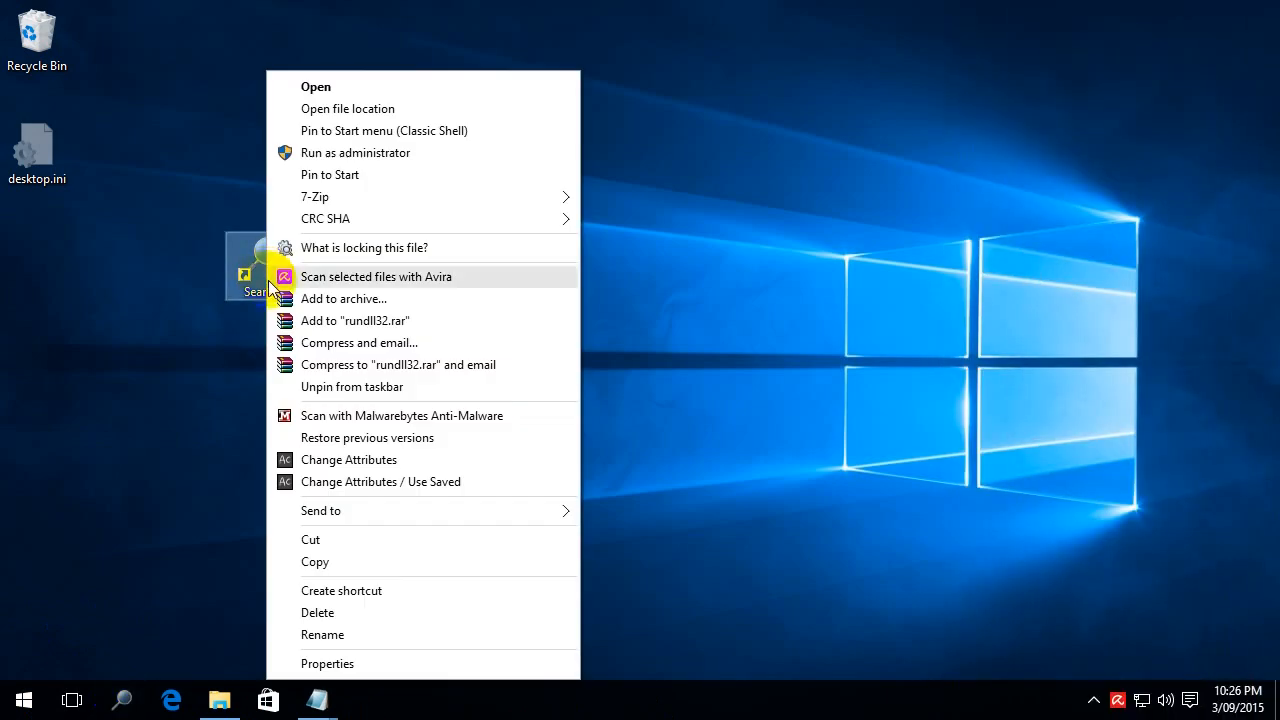
click(317, 612)
Open Task Manager and restart the Windows Explorer process.
right_click(429, 712)
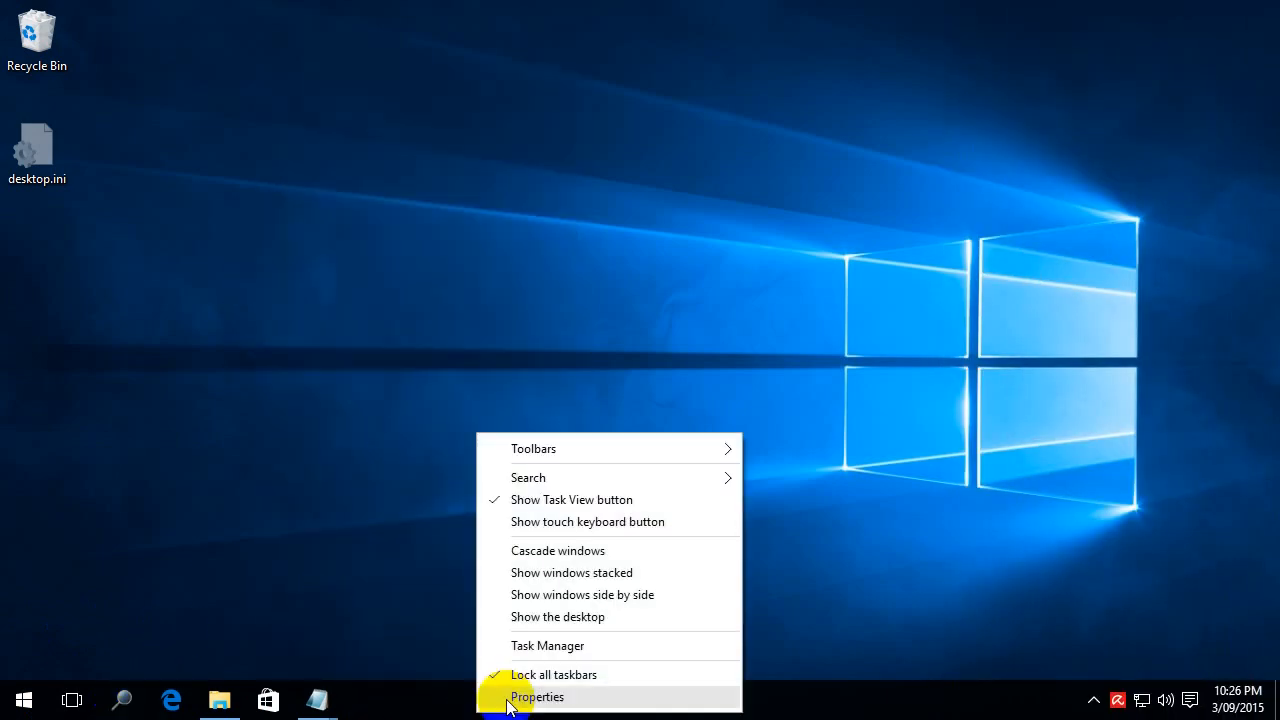
click(548, 646)
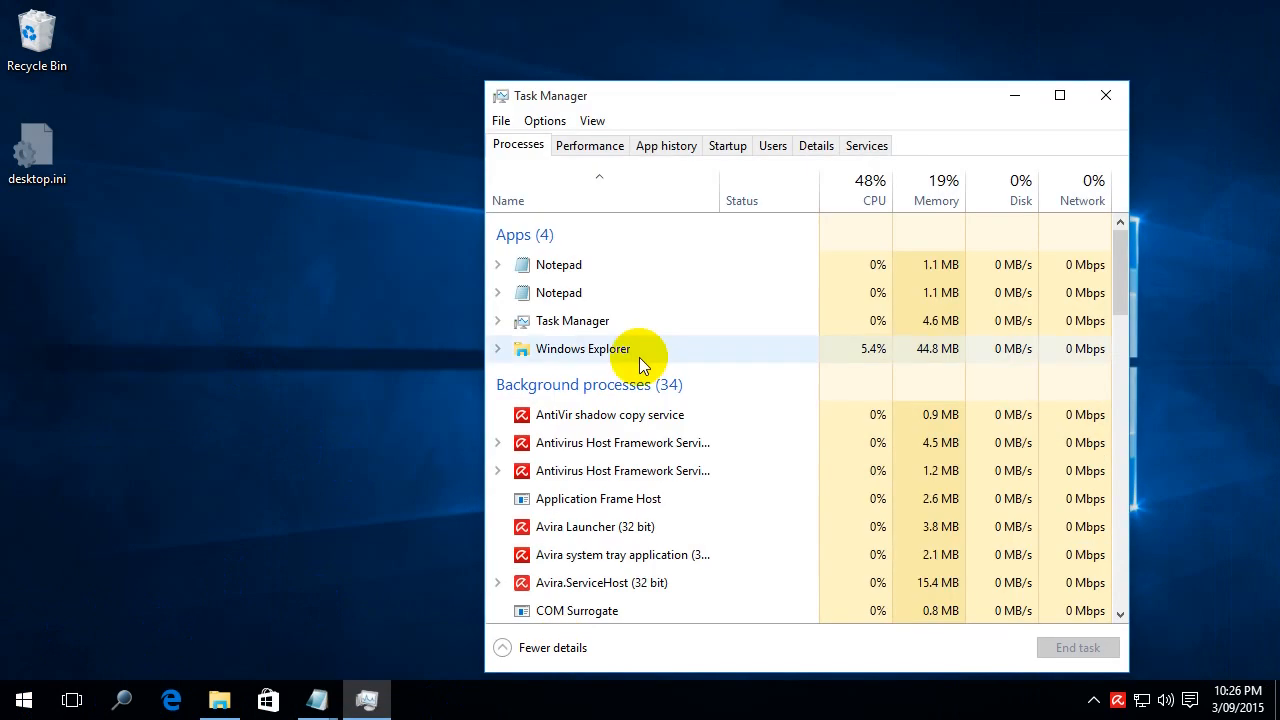
right_click(588, 356)
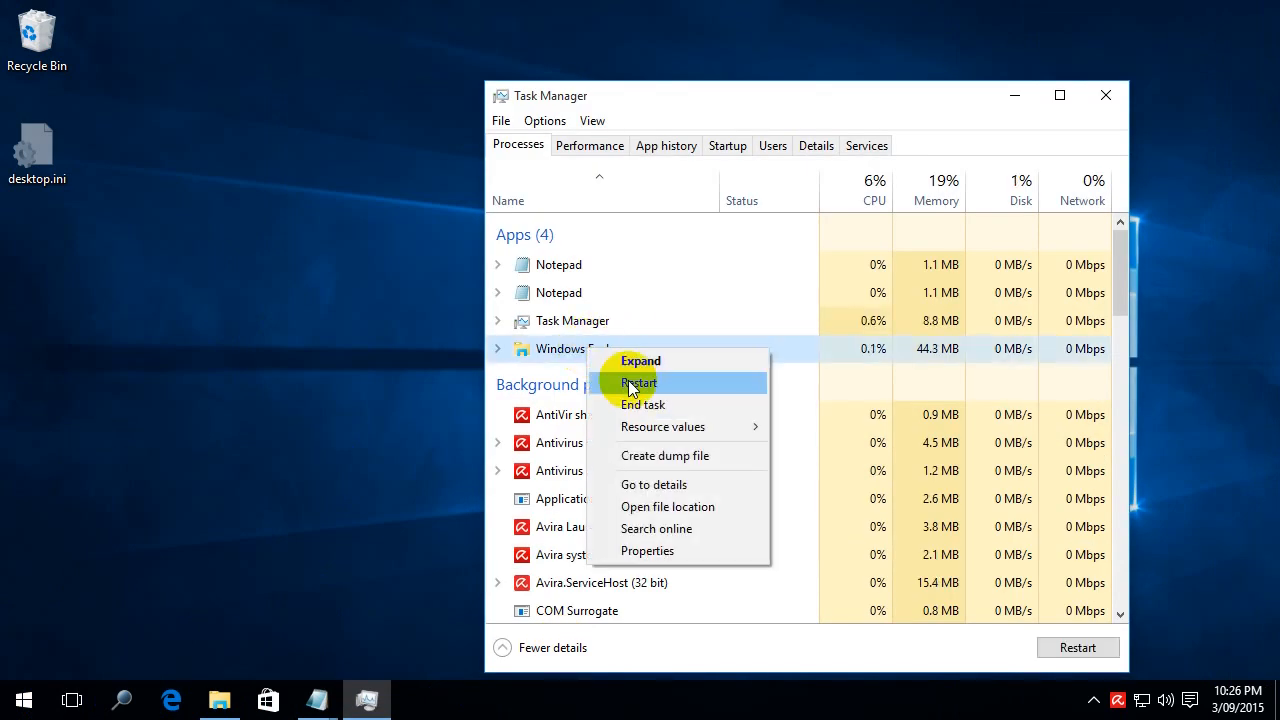
click(628, 380)
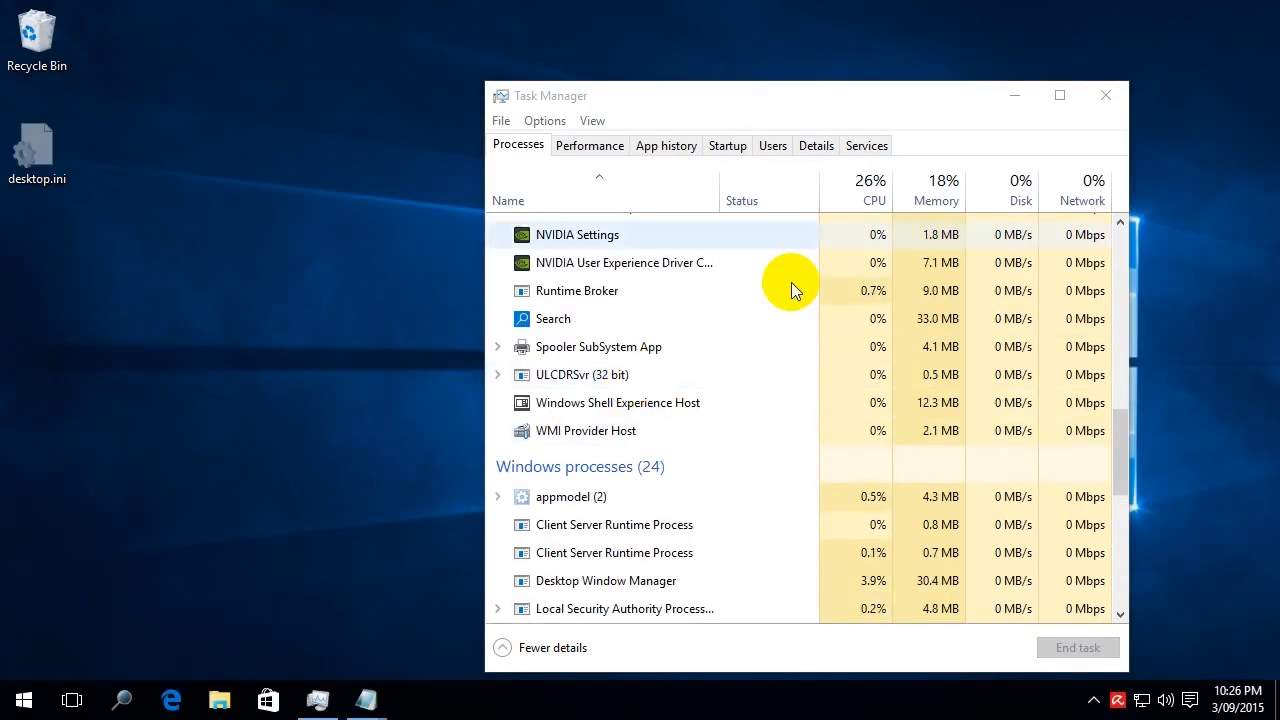
Close Task Manager, open the search pane from the pinned Search shortcut, and dismiss it.
click(1107, 94)
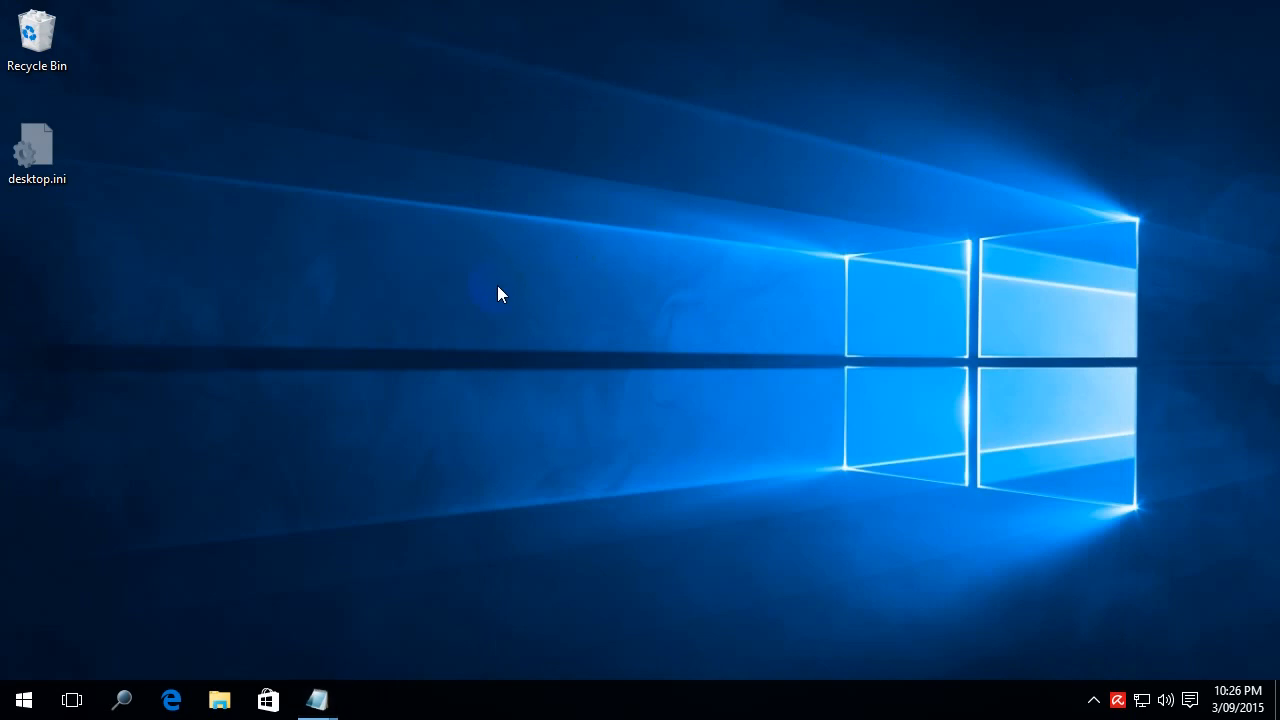
click(124, 699)
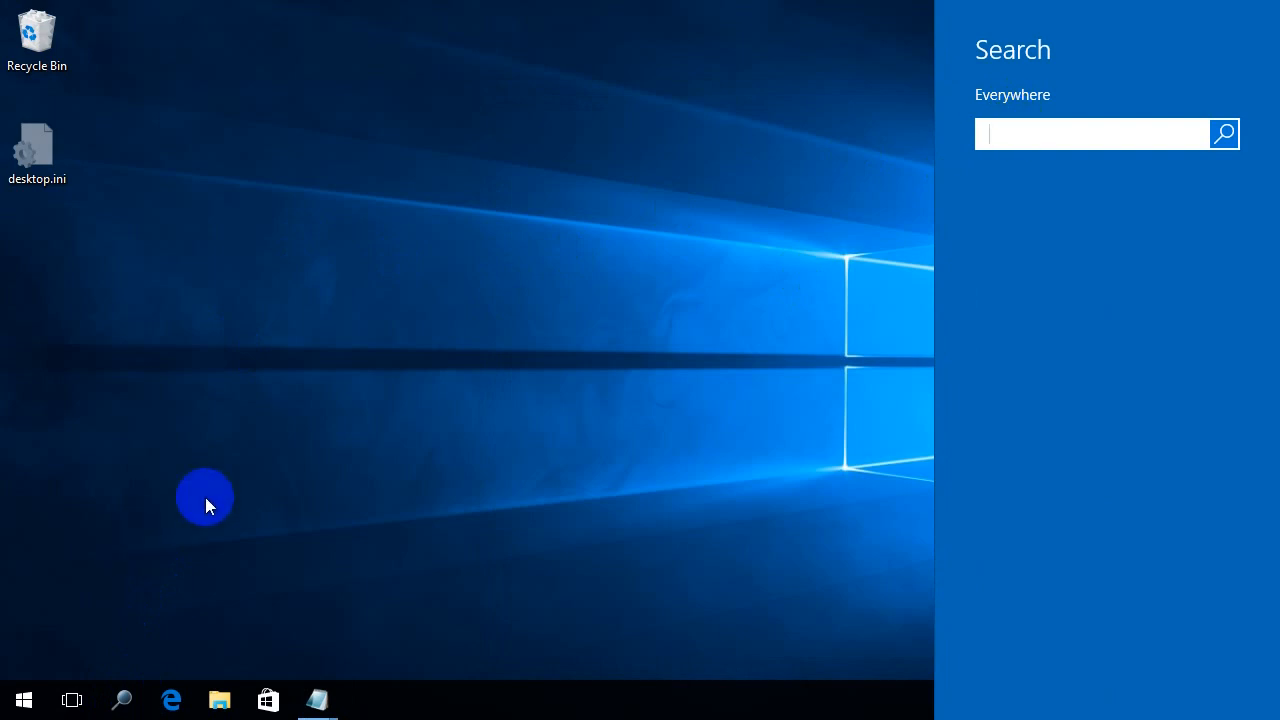
click(50, 704)
Search from the Start menu for "ccl" and clear the query.
click(47, 704)
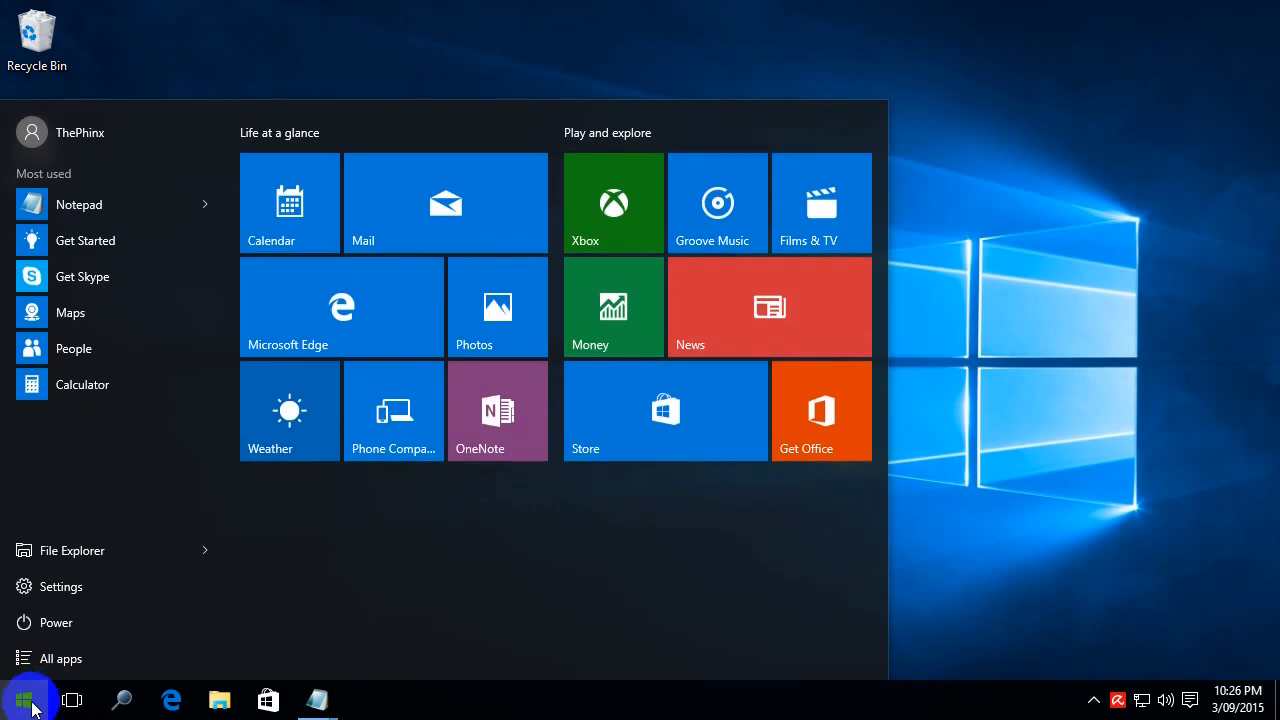
text(ccl)
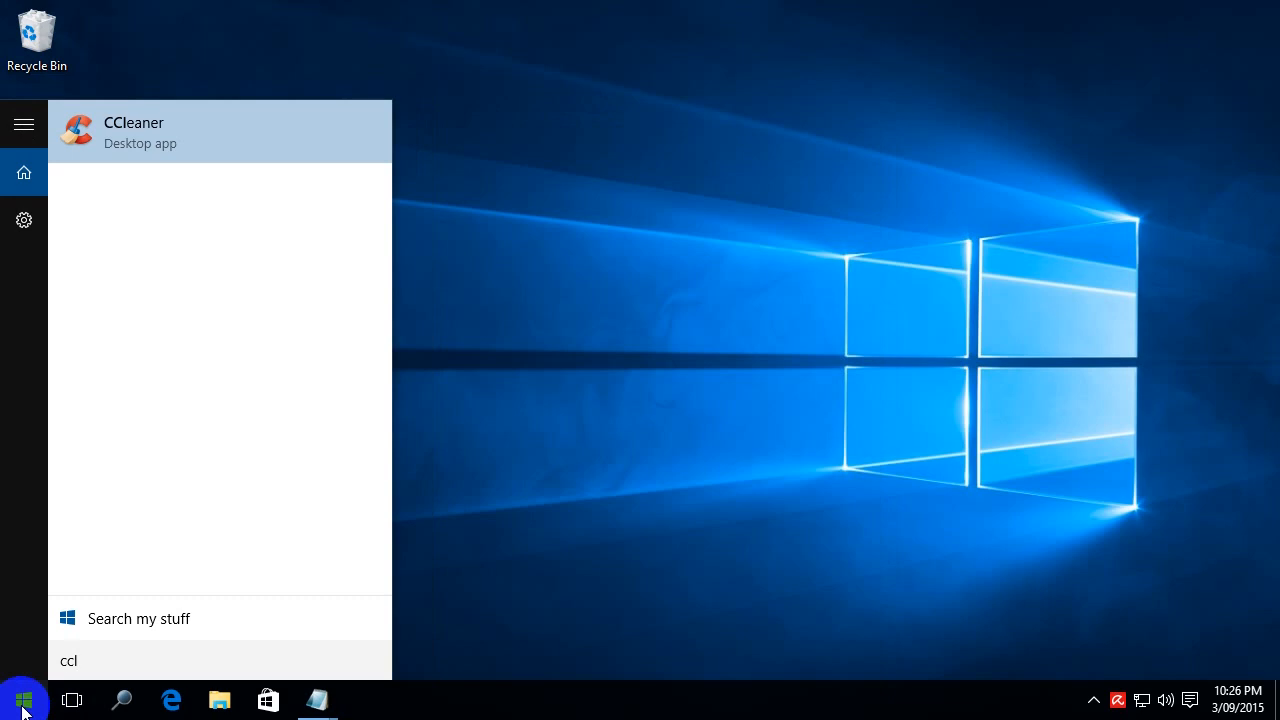
key(BackSpace)
key(BackSpace)
key(BackSpace)
Search everywhere for "ccleaner" using the pinned Search shortcut and dismiss the pane.
click(123, 702)
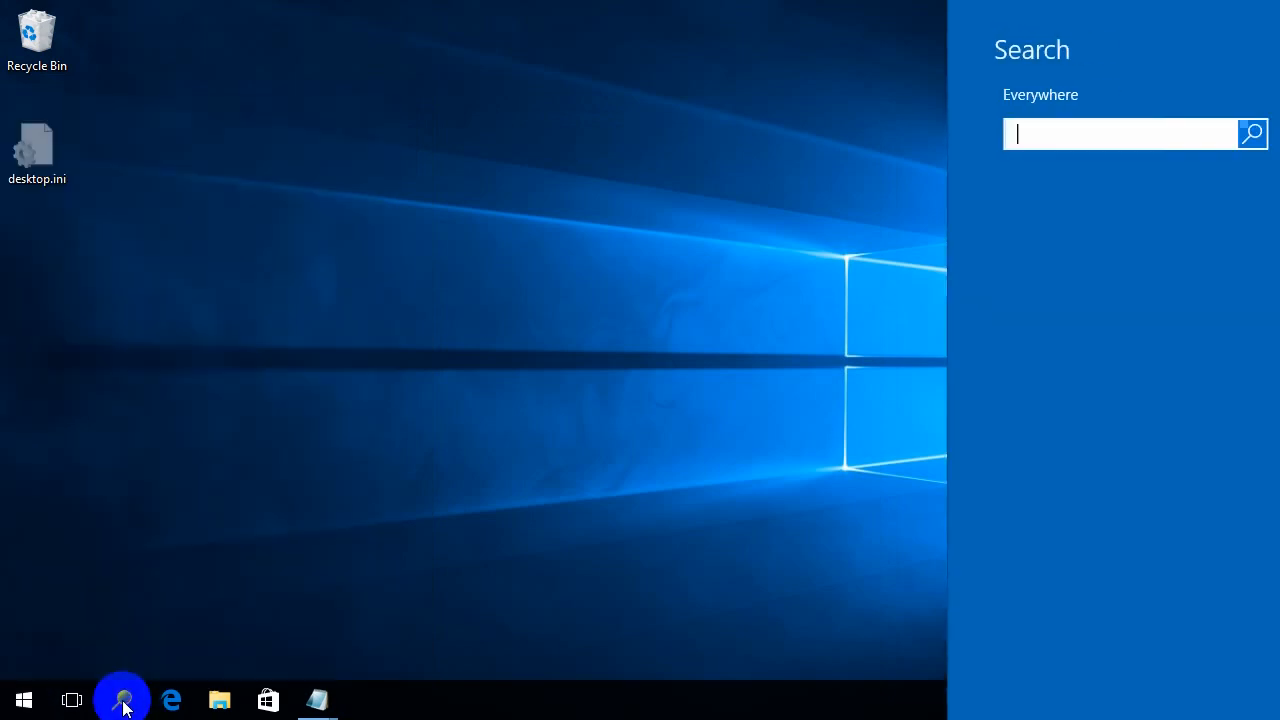
text(ccleaner)
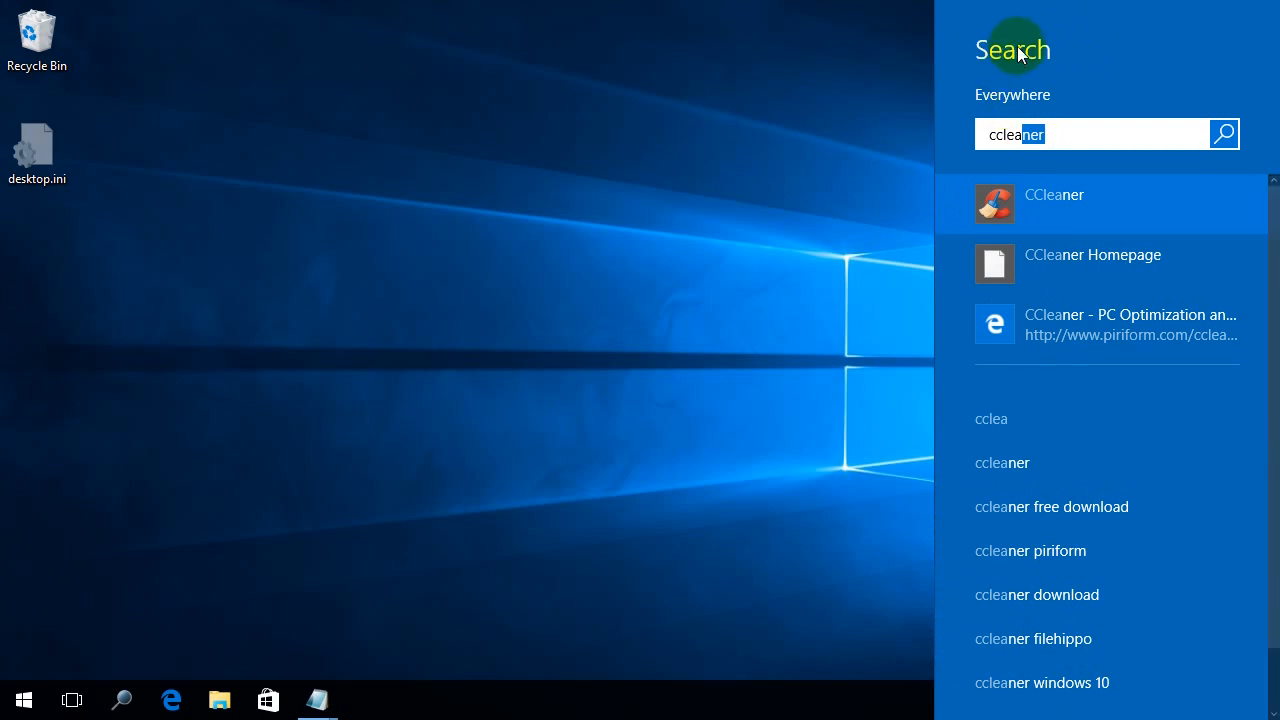
click(783, 171)
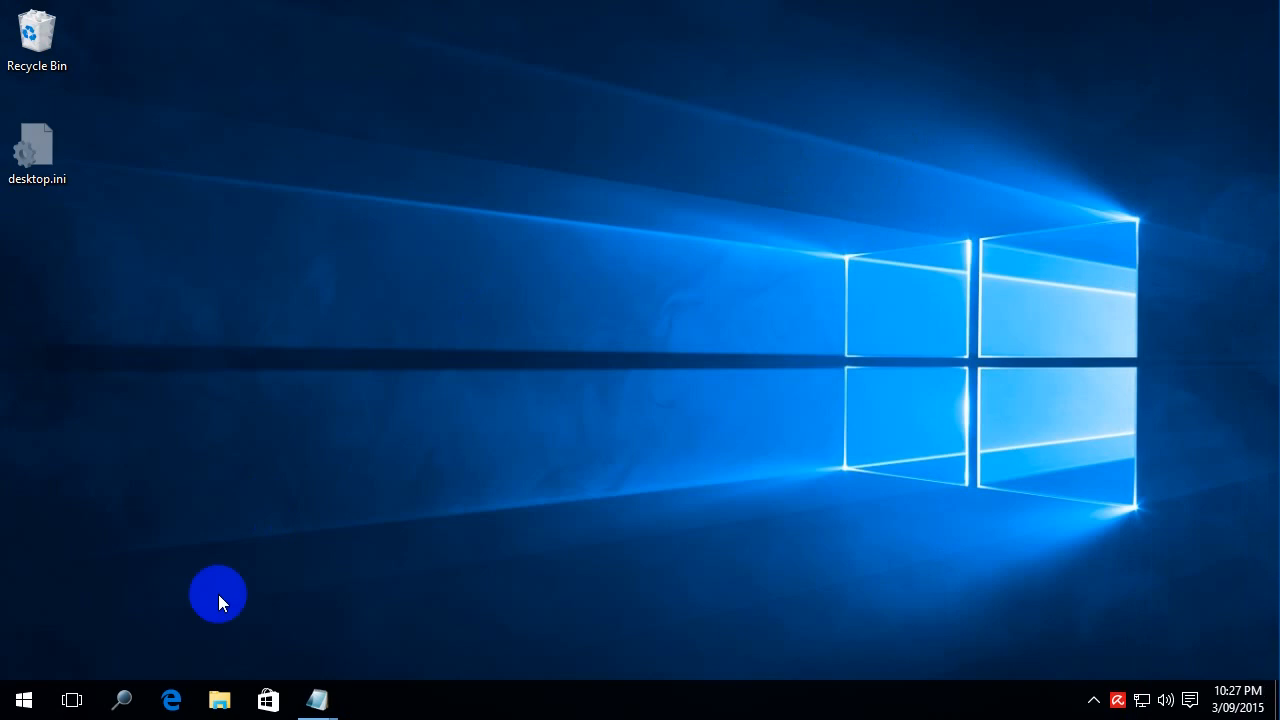
Open the Downloads folder in File Explorer and copy ccsetup509.exe.
click(220, 699)
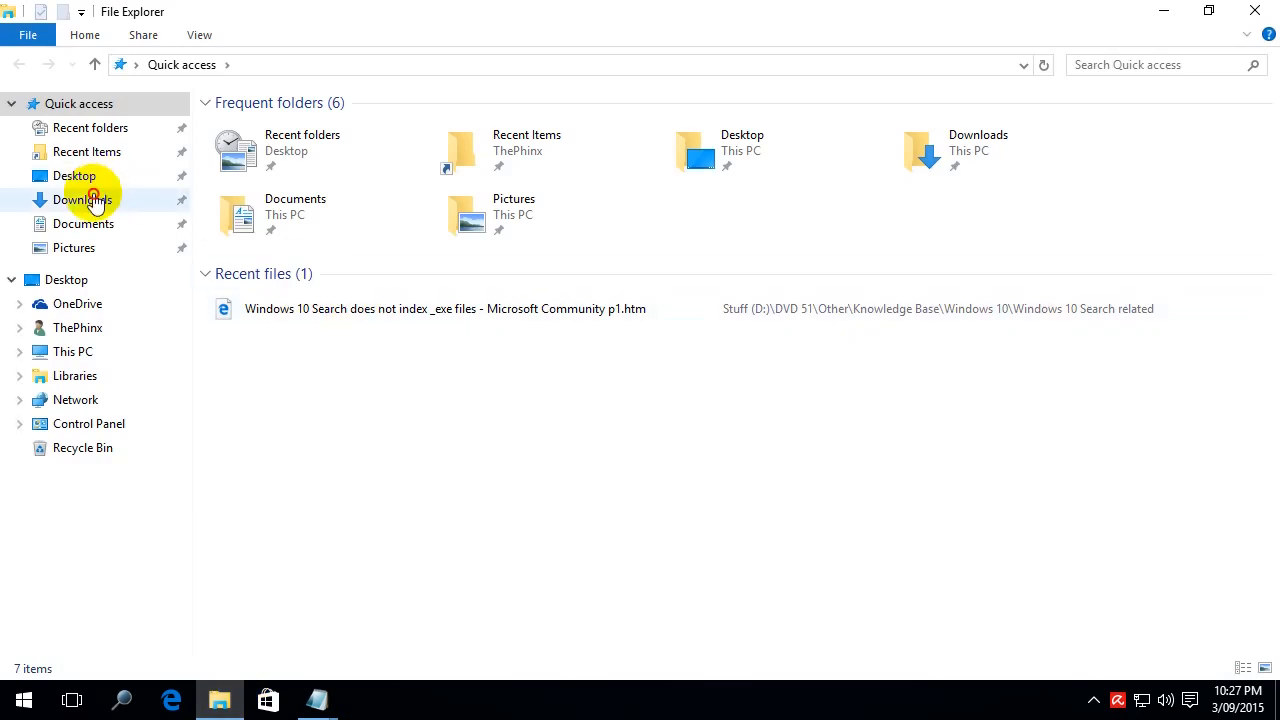
click(93, 199)
click(246, 153)
right_click(243, 156)
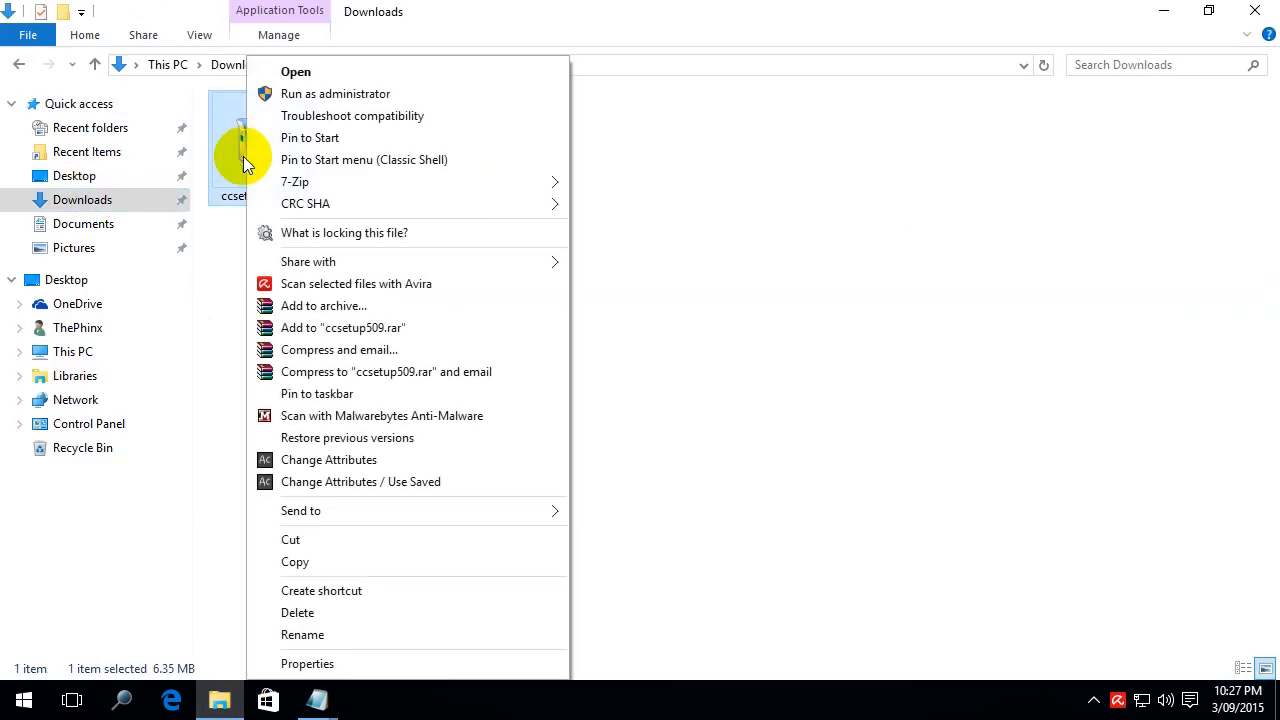
click(304, 561)
Paste the copied installer onto the desktop, place it below desktop.ini, and minimize the Downloads window.
double_click(436, 38)
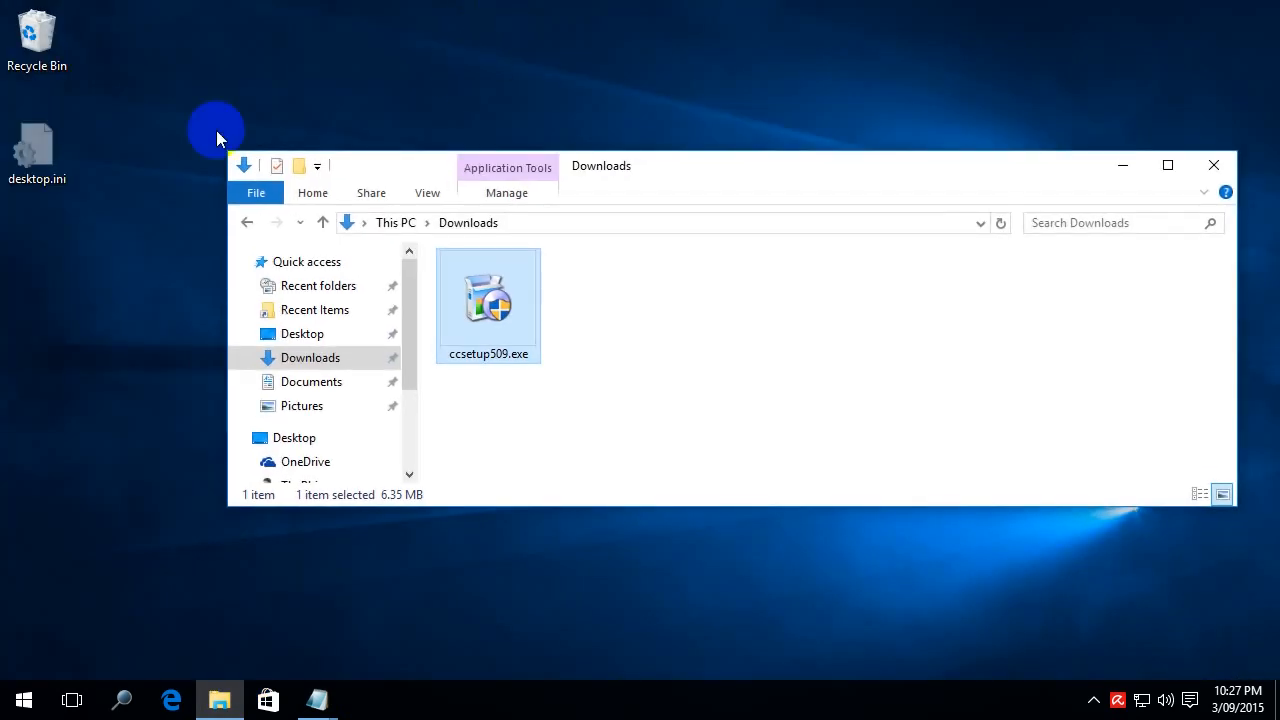
right_click(114, 199)
click(143, 290)
drag(114, 160, 35, 268)
click(1122, 166)
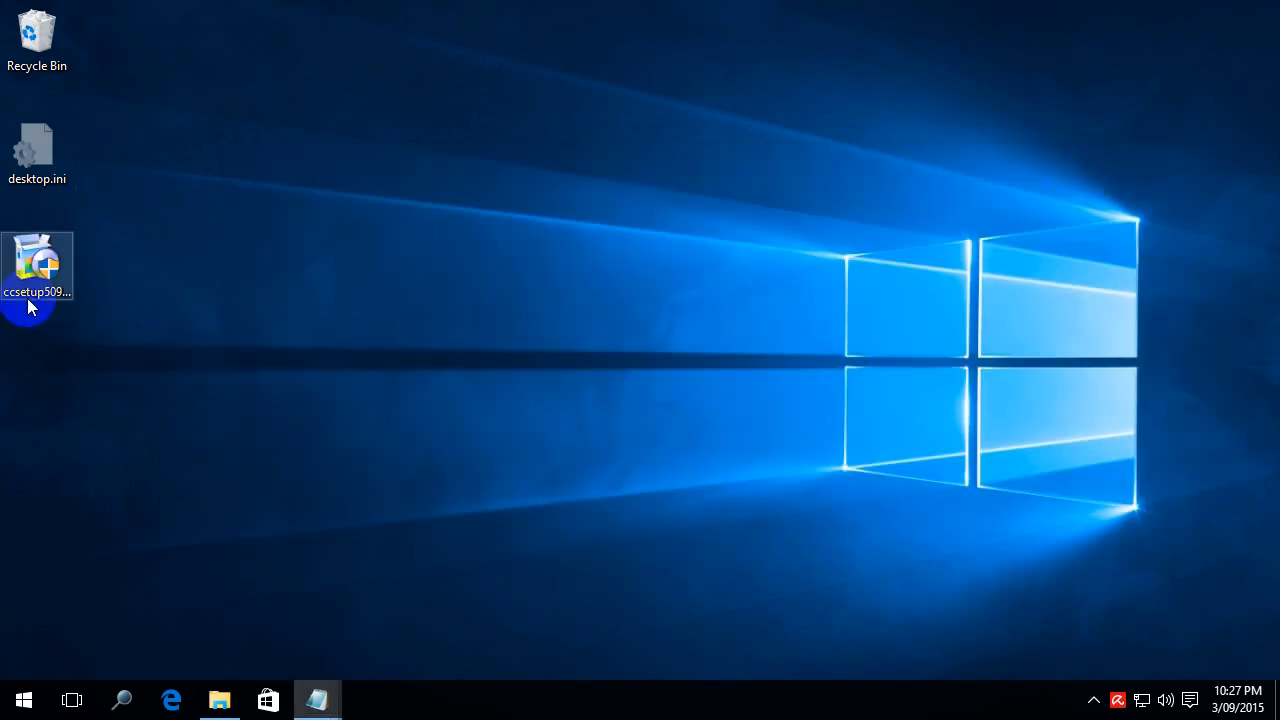
click(38, 300)
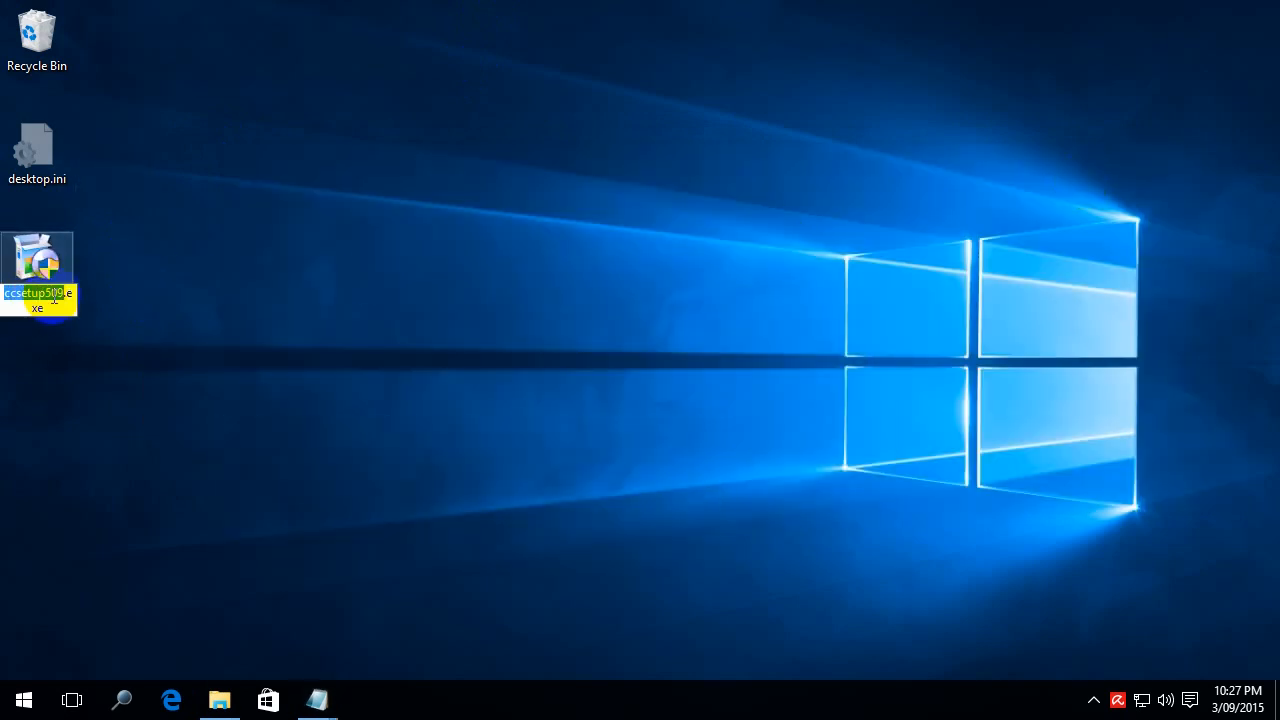
right_click(44, 290)
click(80, 360)
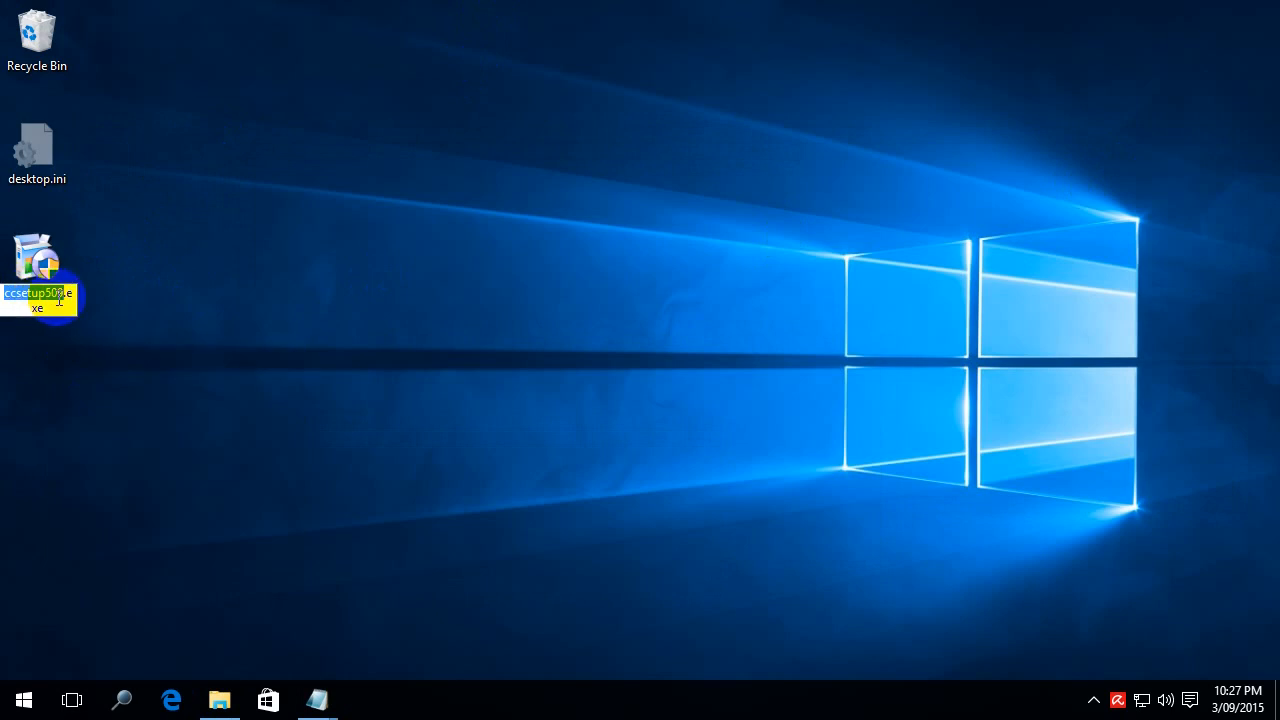
click(131, 295)
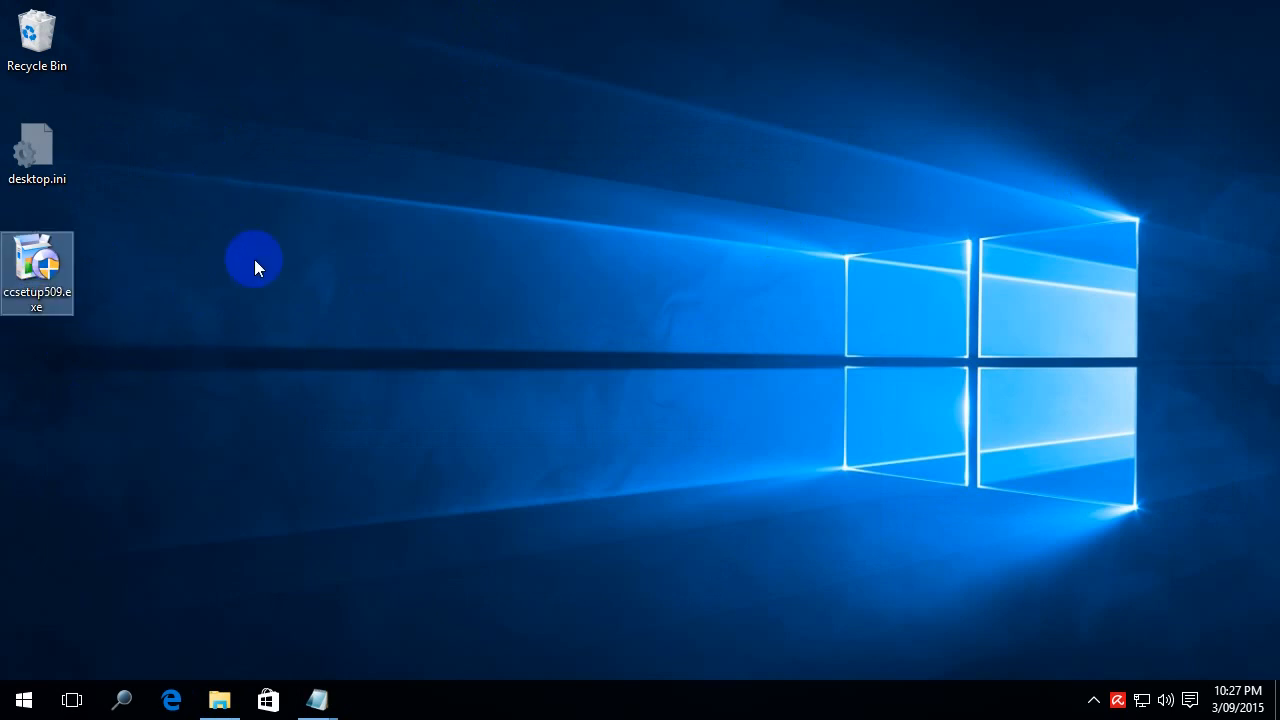
Set the taskbar's built-in search to Show search box and dismiss the Start menu.
click(23, 699)
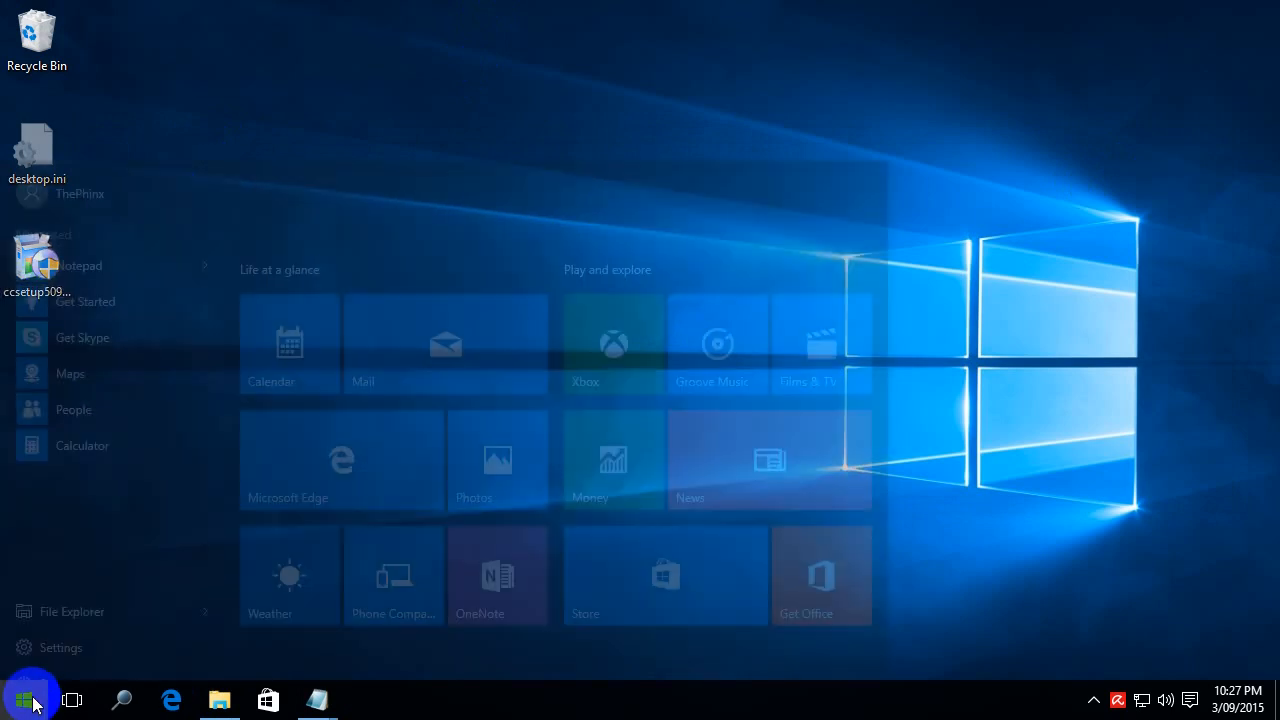
right_click(62, 705)
mouse_move(180, 463)
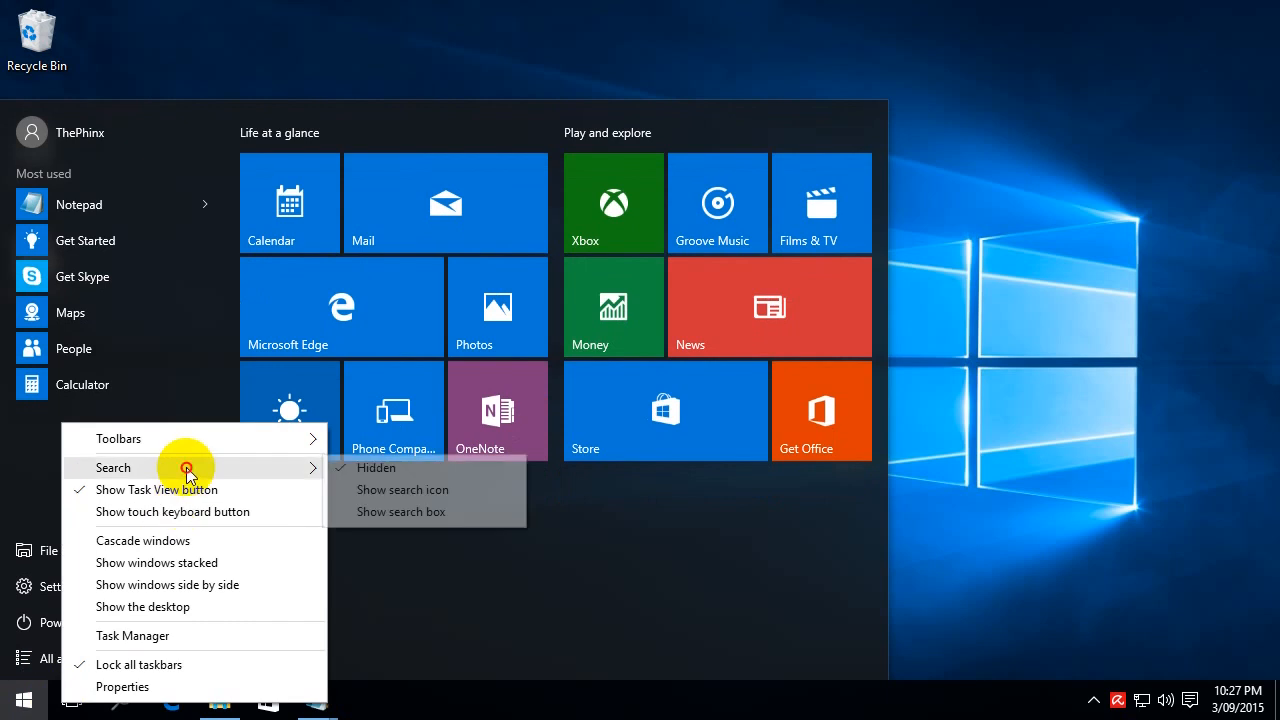
click(374, 512)
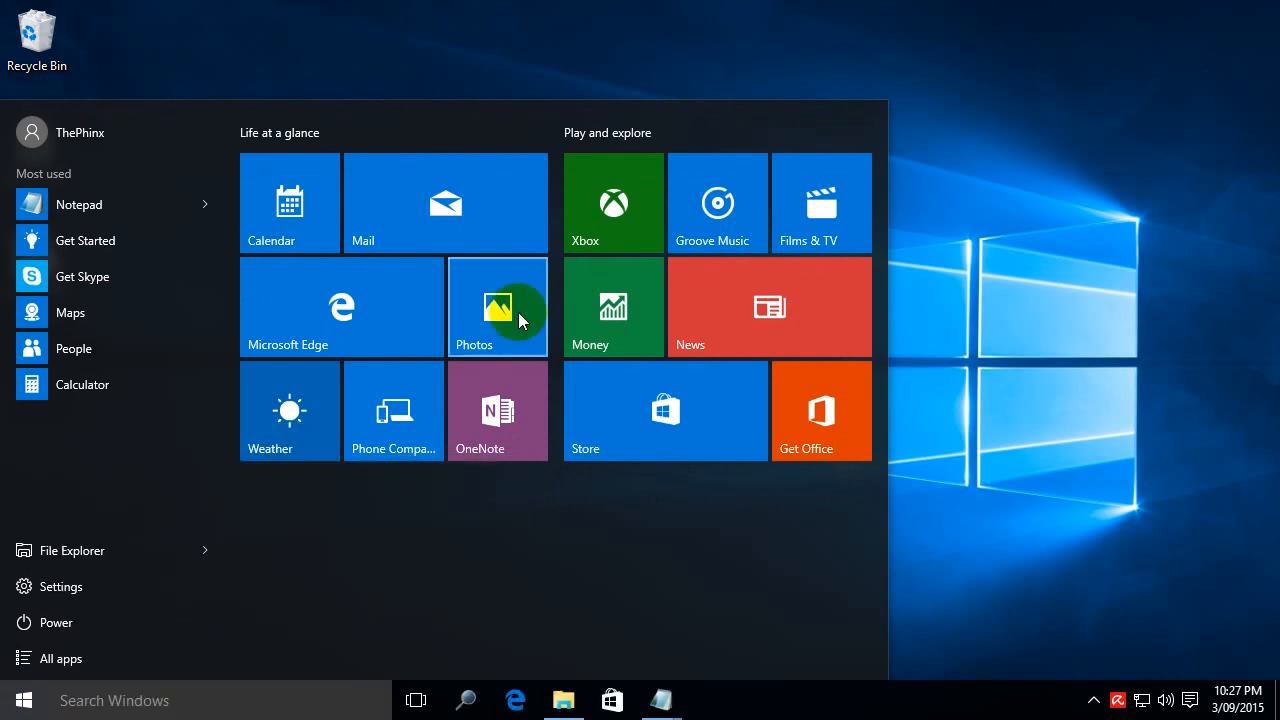
click(730, 20)
Search for "ccsetup" in the taskbar's built-in search box and dismiss the results.
click(139, 700)
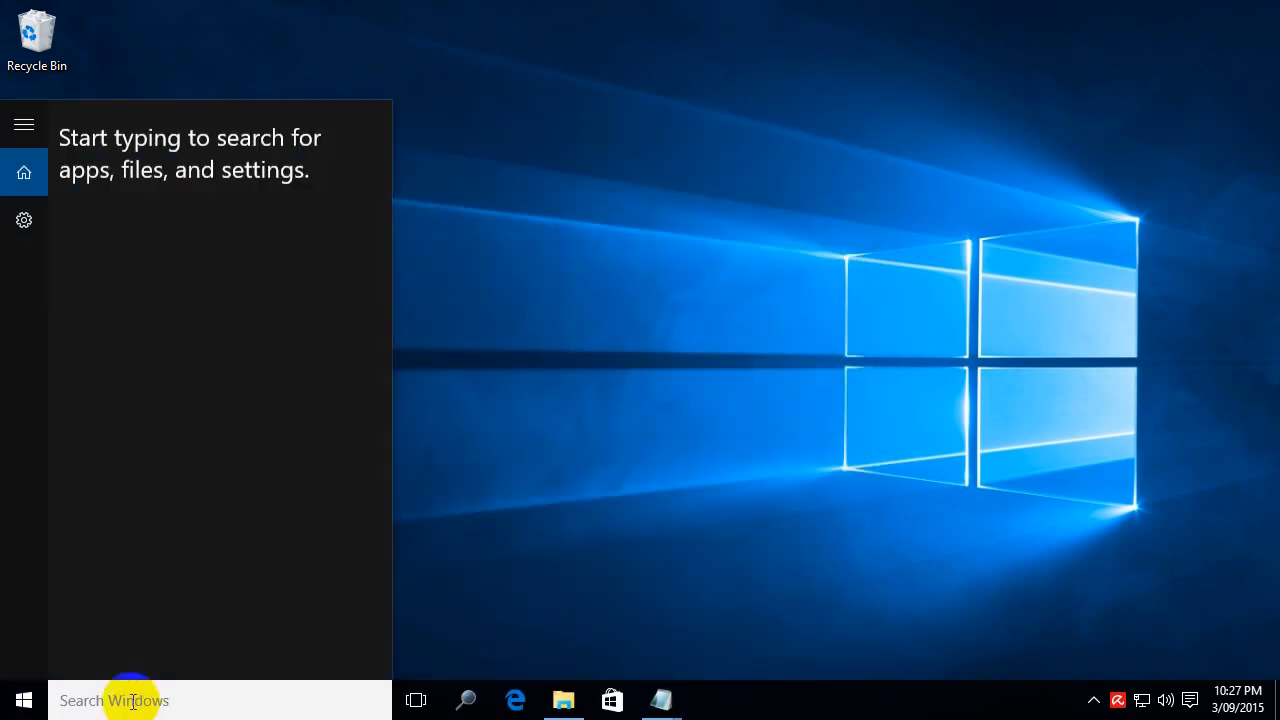
click(57, 312)
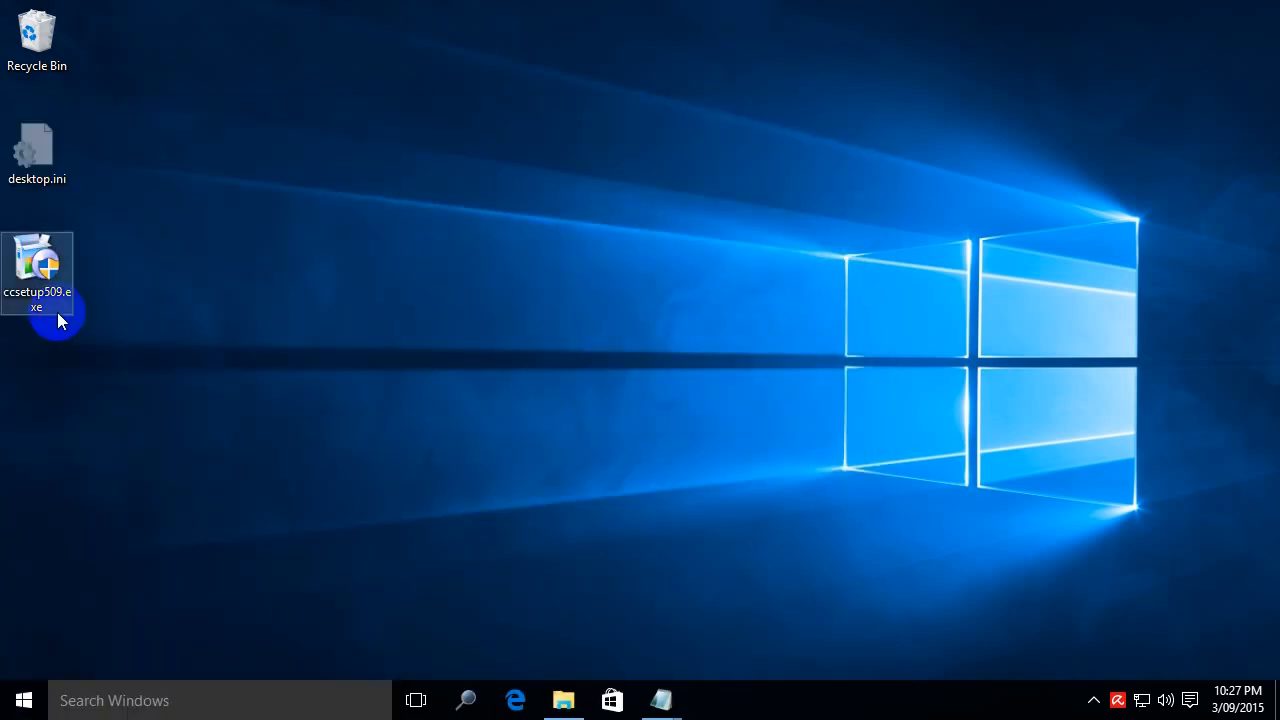
click(112, 697)
text(ccsetup)
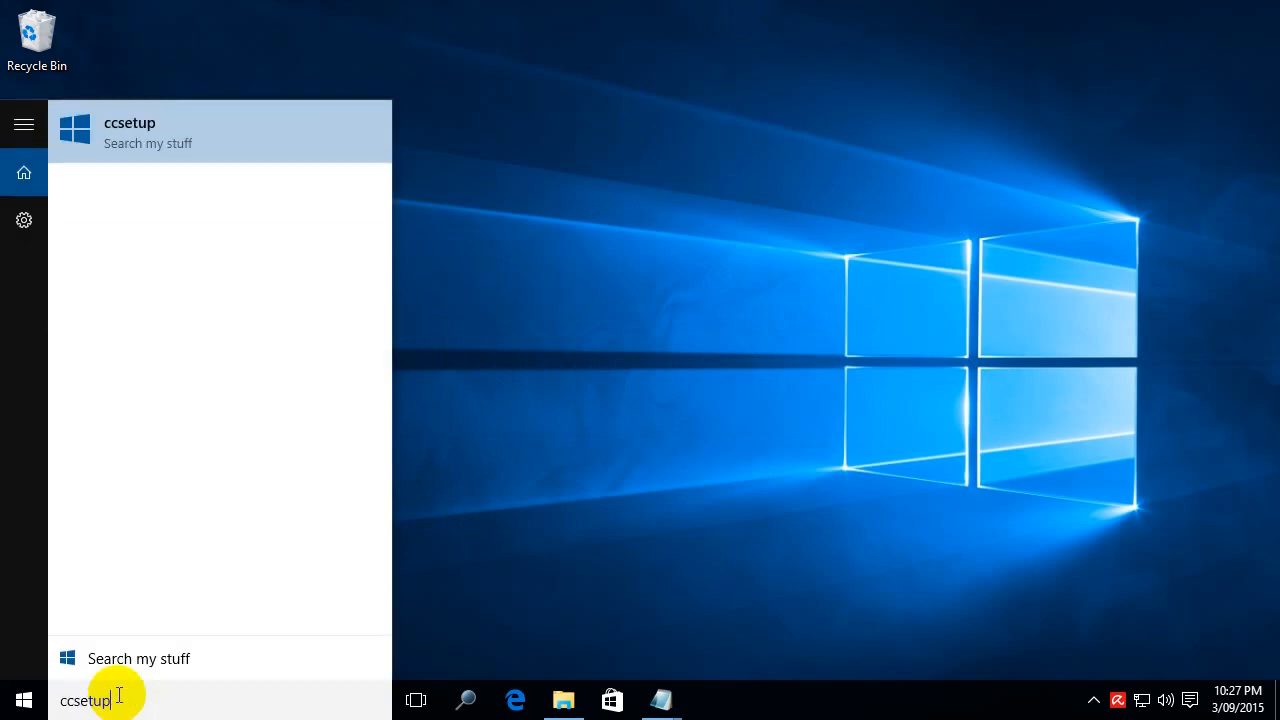
click(498, 429)
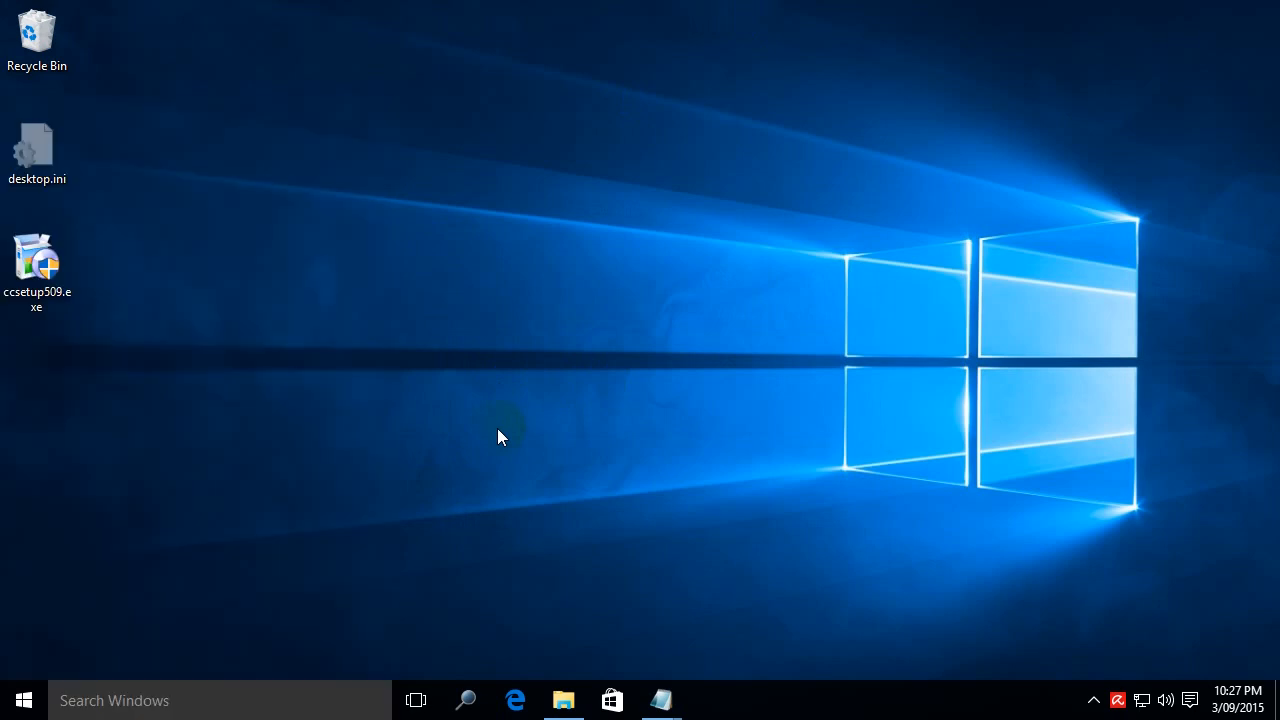
Search everywhere for "ccset" using the pinned Search shortcut and dismiss the pane.
click(466, 703)
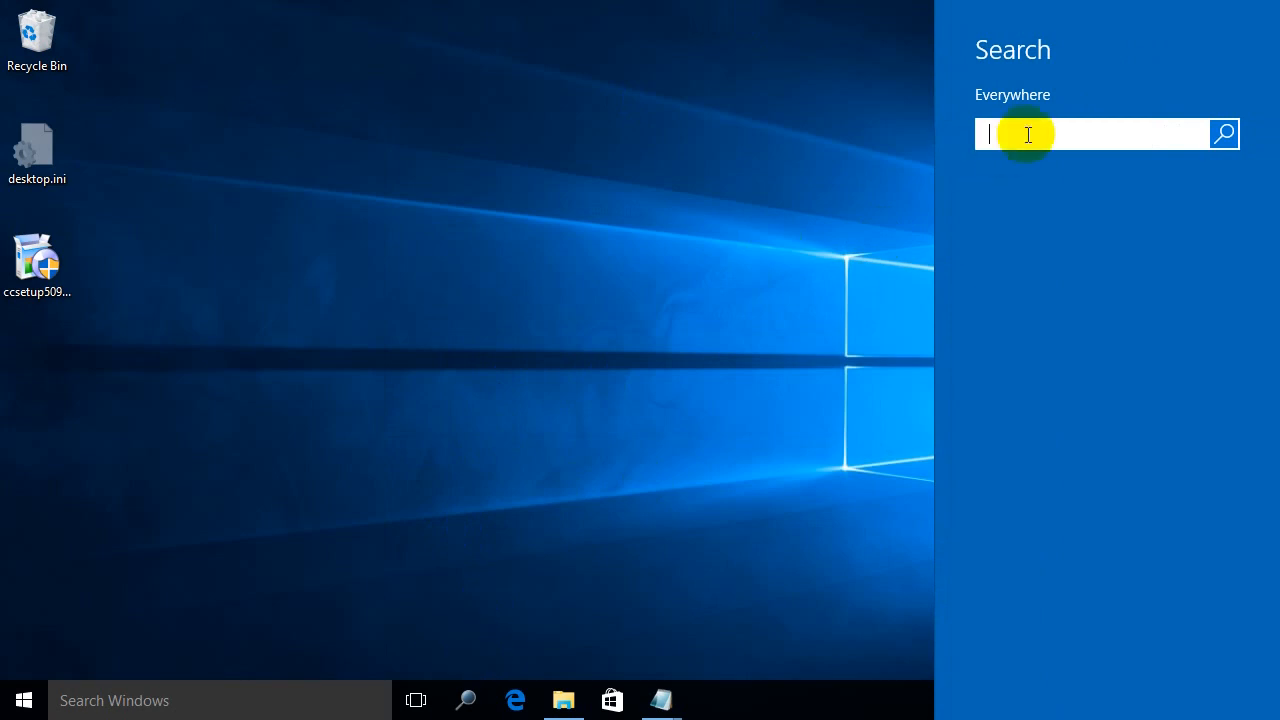
text(ccset)
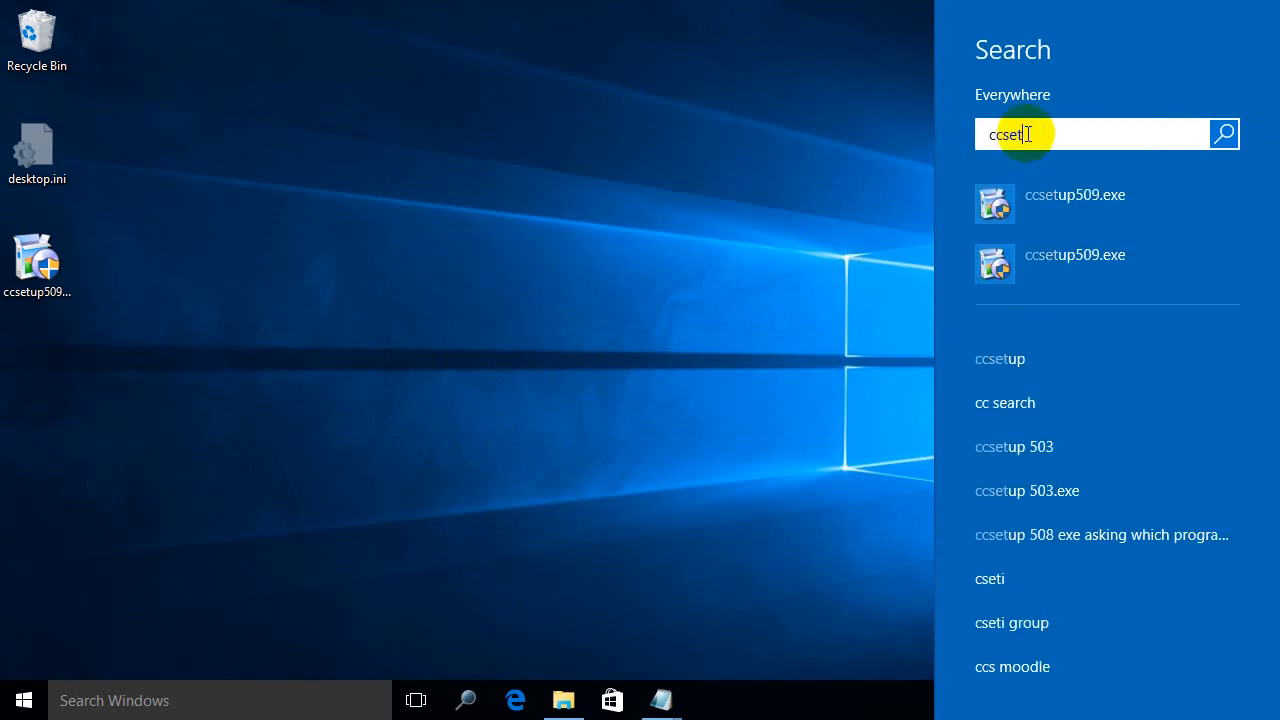
click(1077, 197)
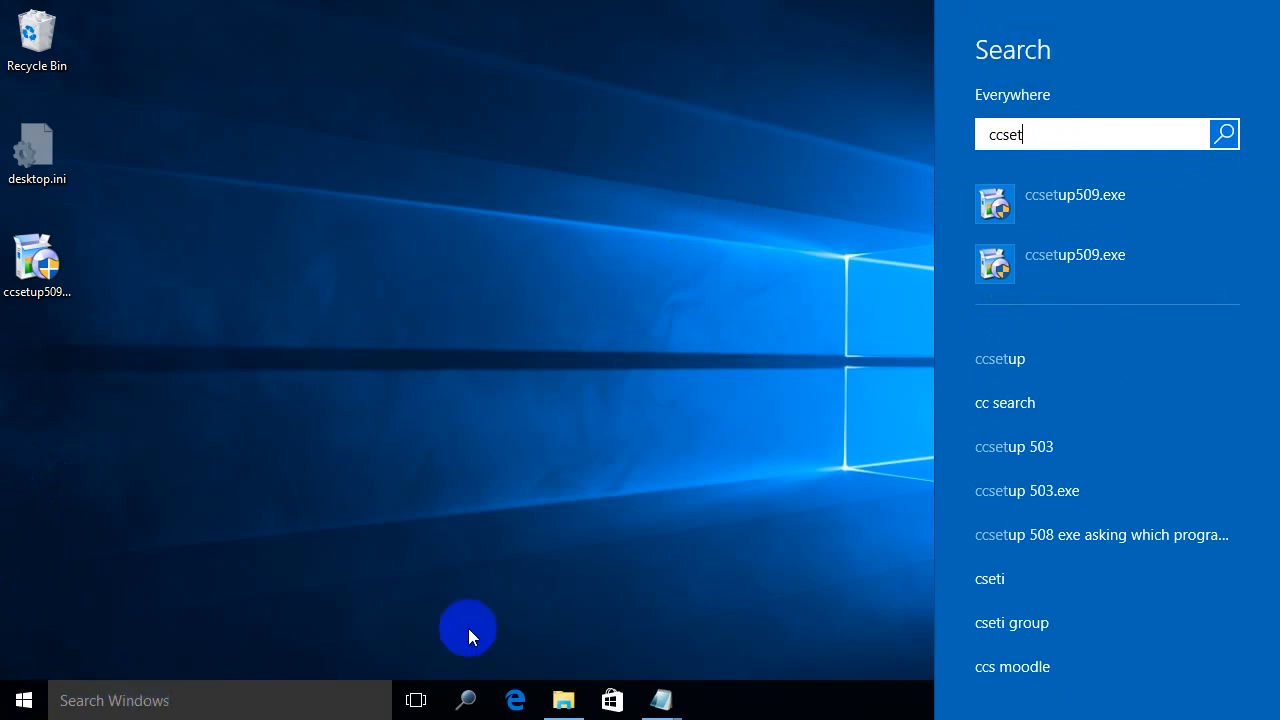
click(474, 588)
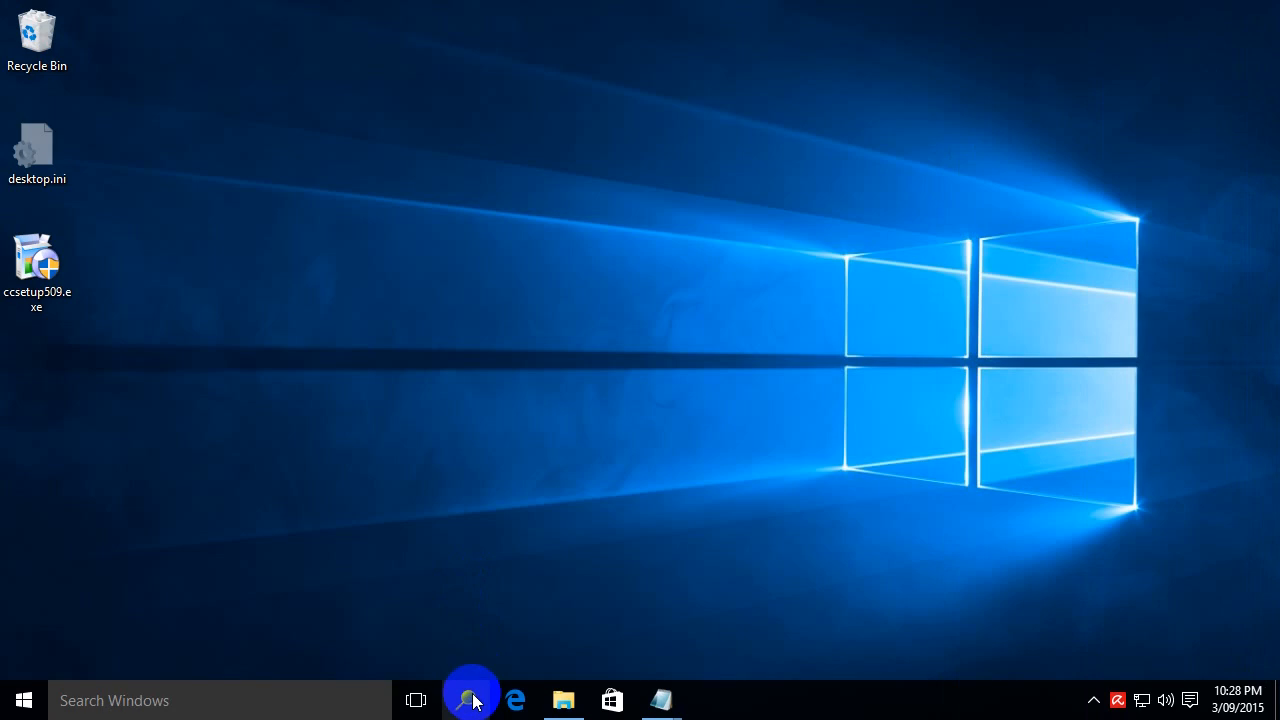
Search everywhere for "testing" using the pinned Search shortcut and dismiss the pane.
click(474, 700)
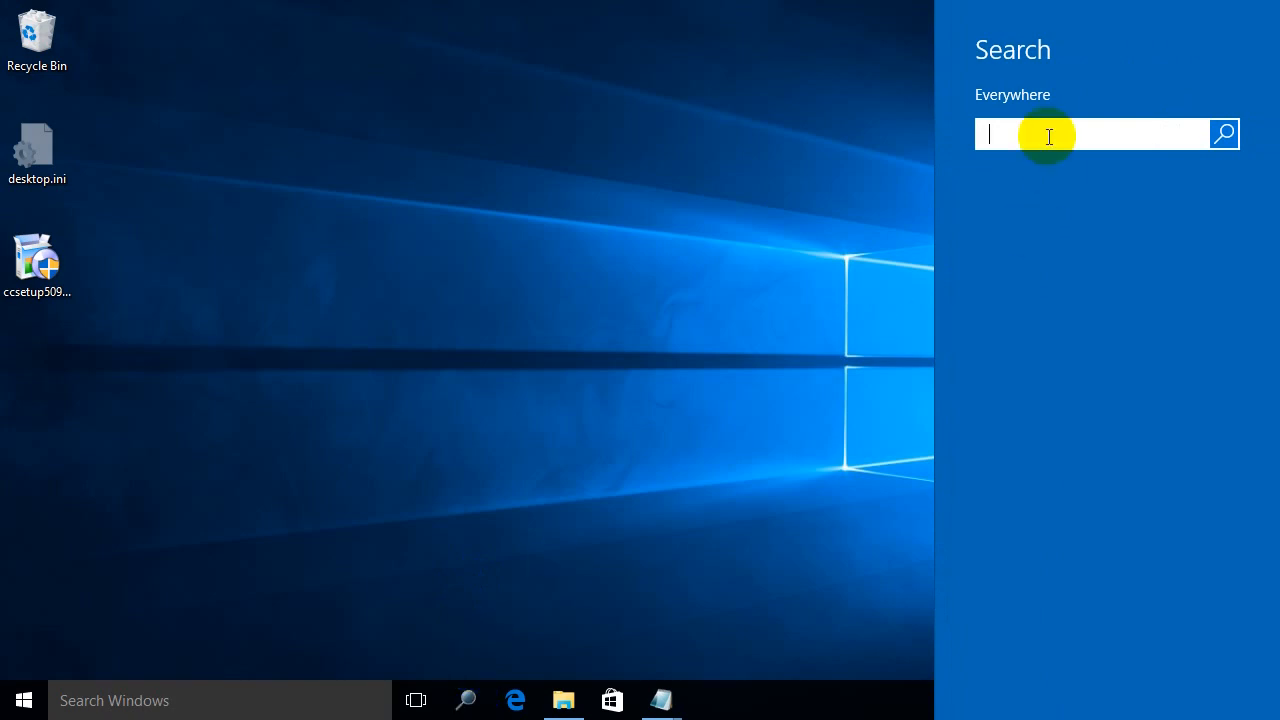
text(testing)
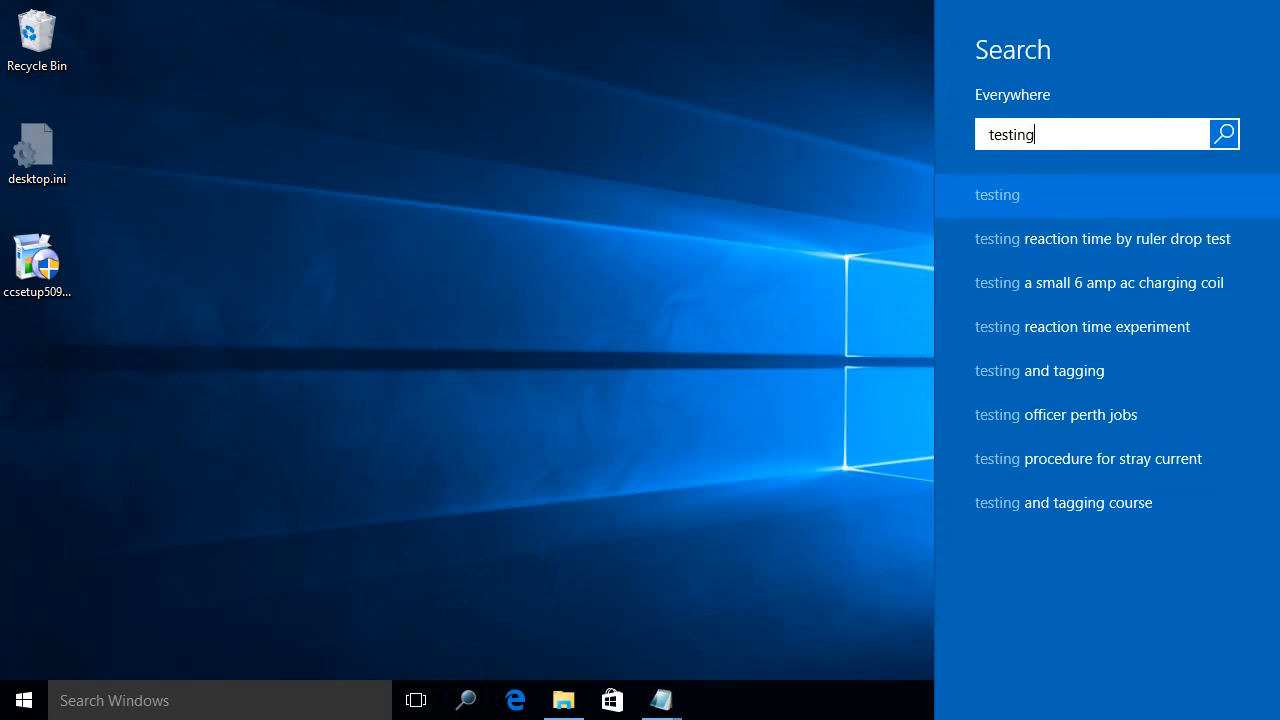
key(Escape)
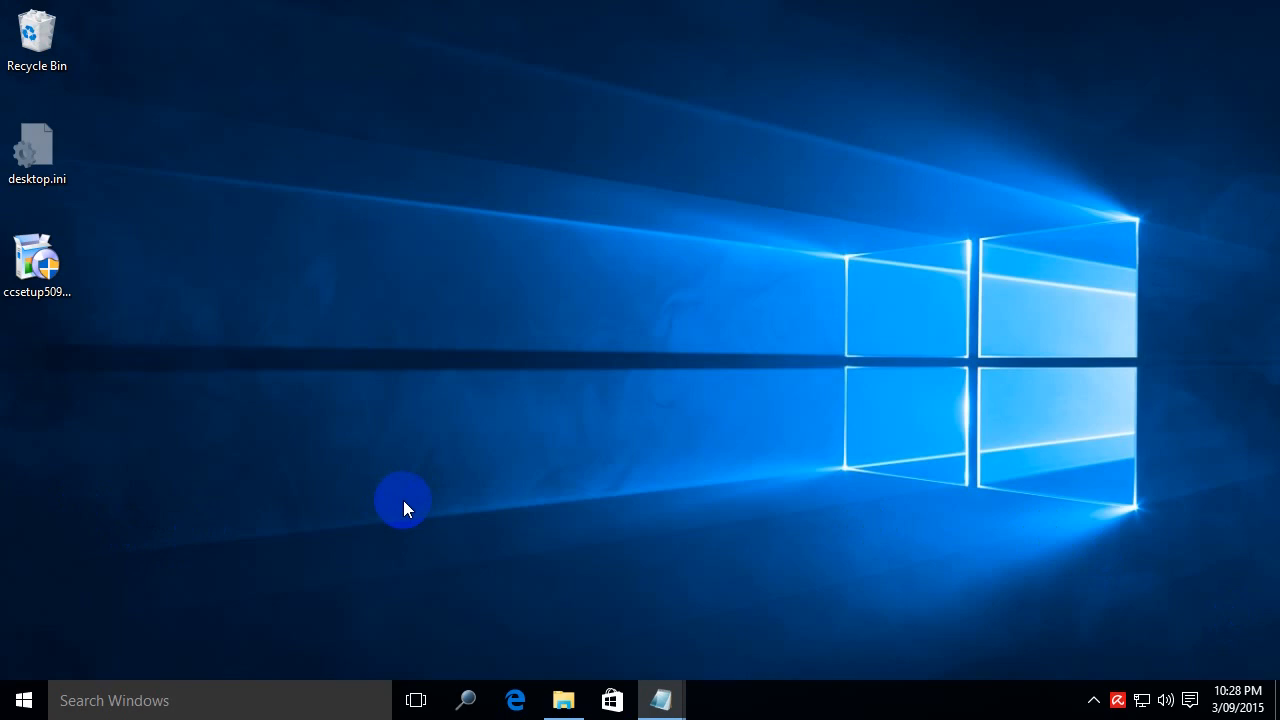
Launch Registry Editor by running regedit from the Run dialog.
right_click(22, 697)
click(75, 627)
text(regedit)
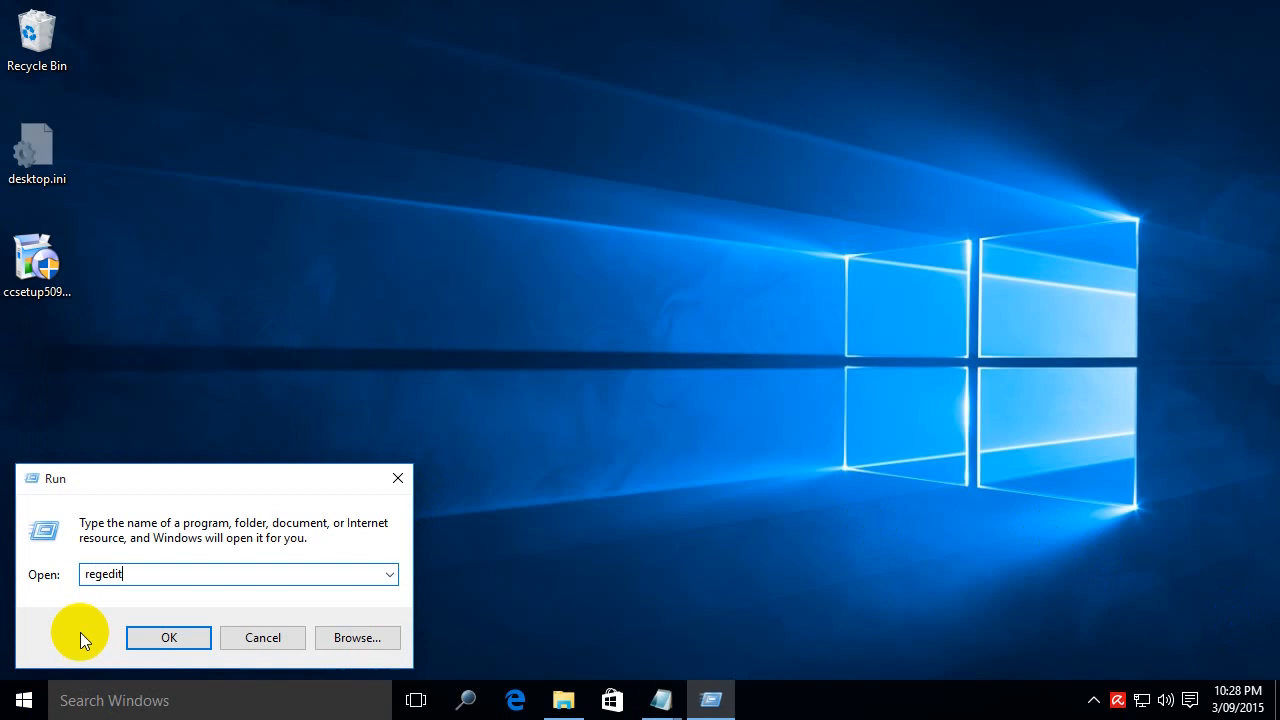
key(Return)
click(731, 361)
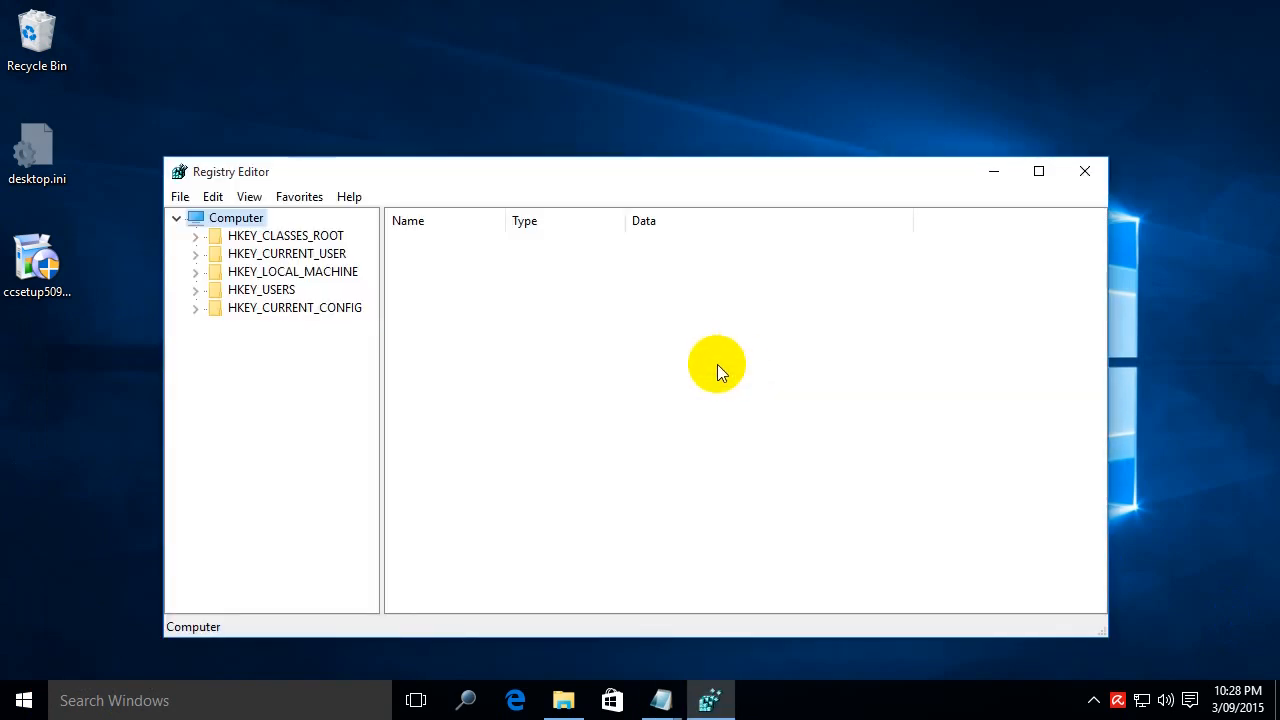
Expand the registry tree down to HKEY_CURRENT_USER\SOFTWARE\Microsoft\Windows\CurrentVersion.
click(196, 254)
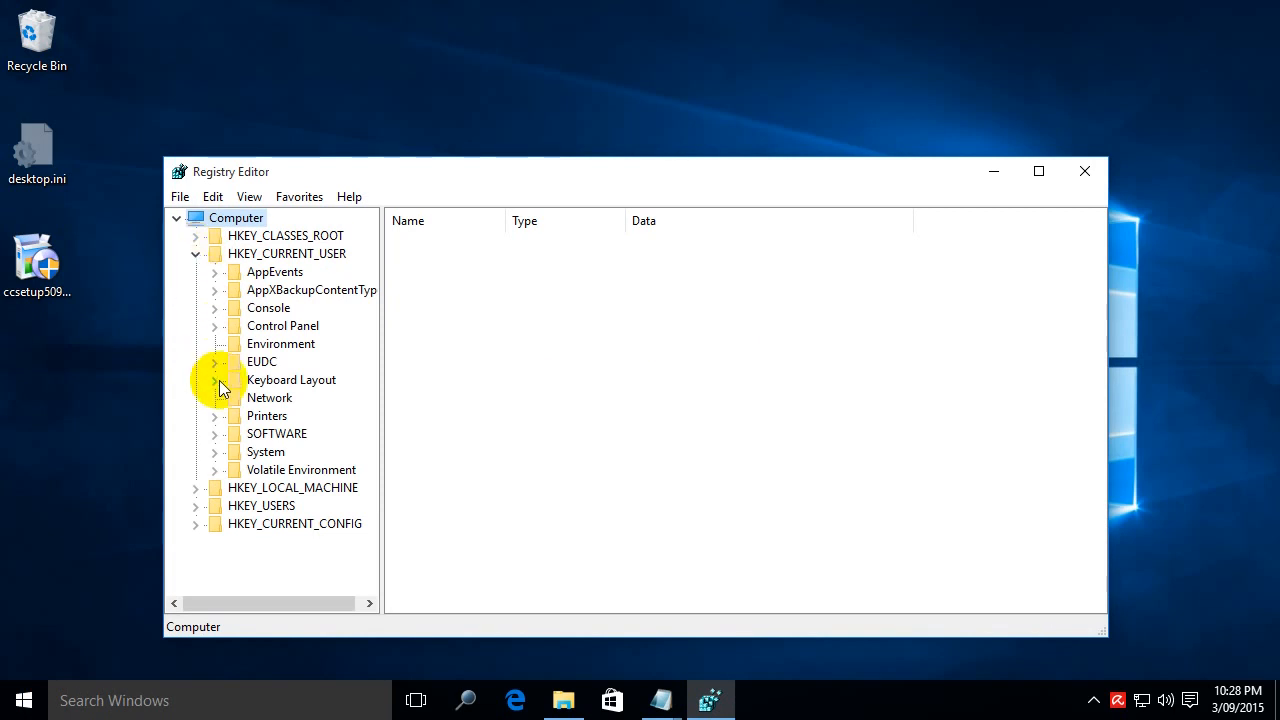
click(213, 433)
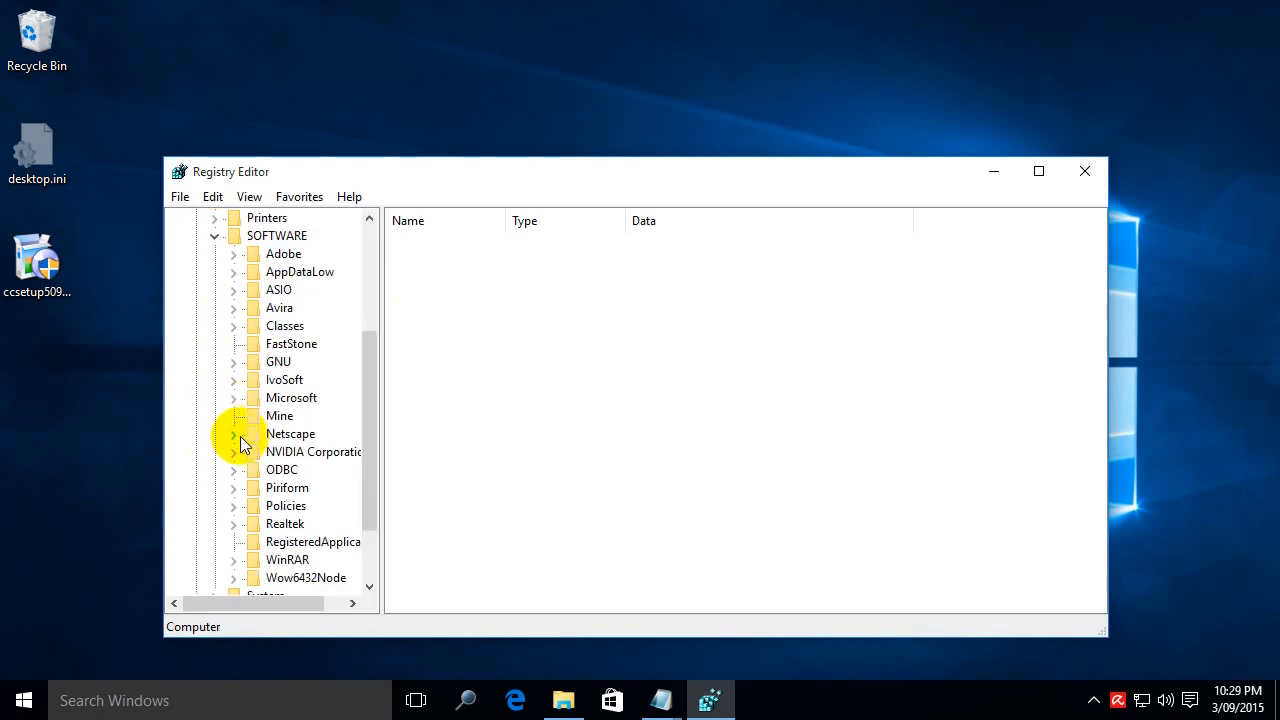
scroll(252, 442, down, 2)
click(233, 308)
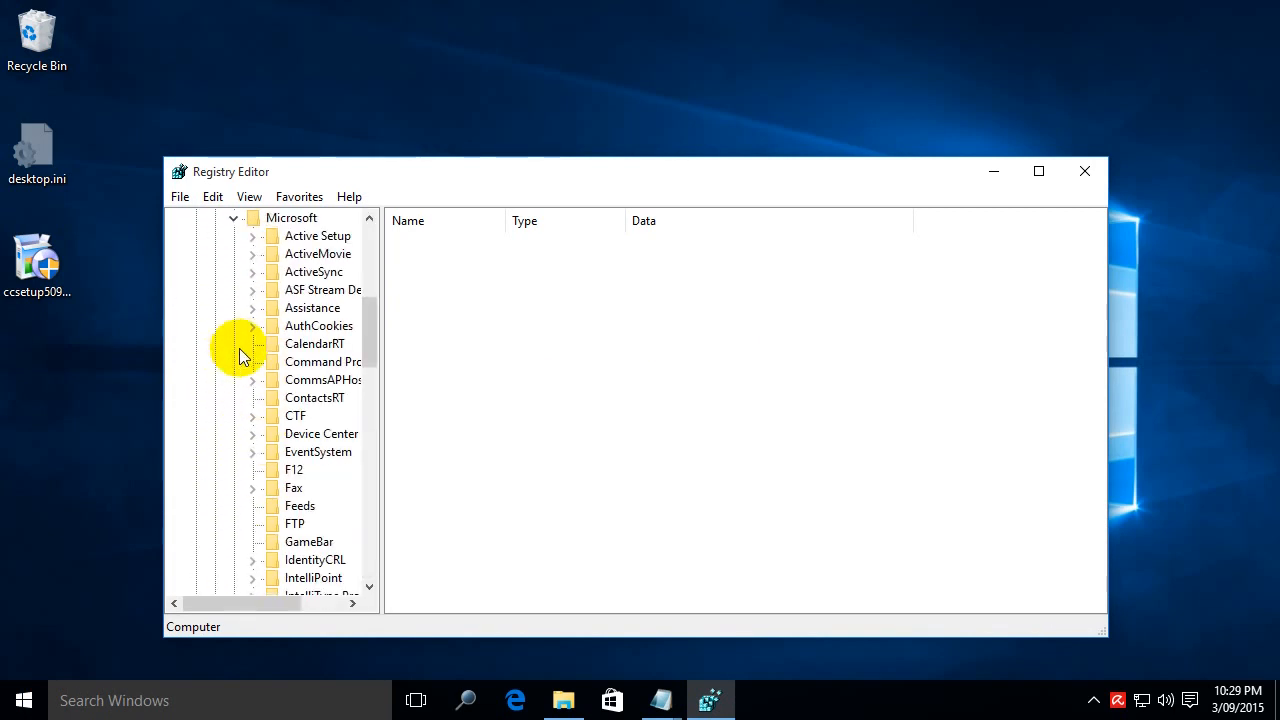
scroll(250, 400, down, 8)
scroll(252, 416, down, 10)
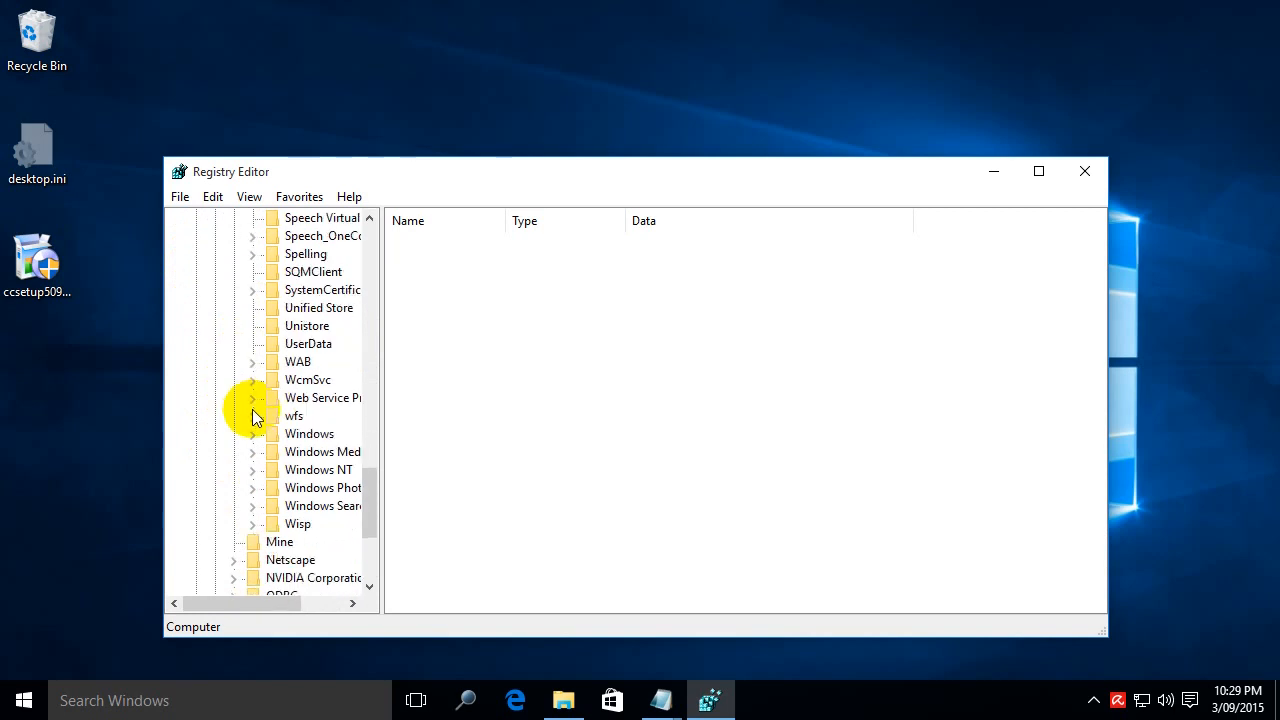
click(252, 434)
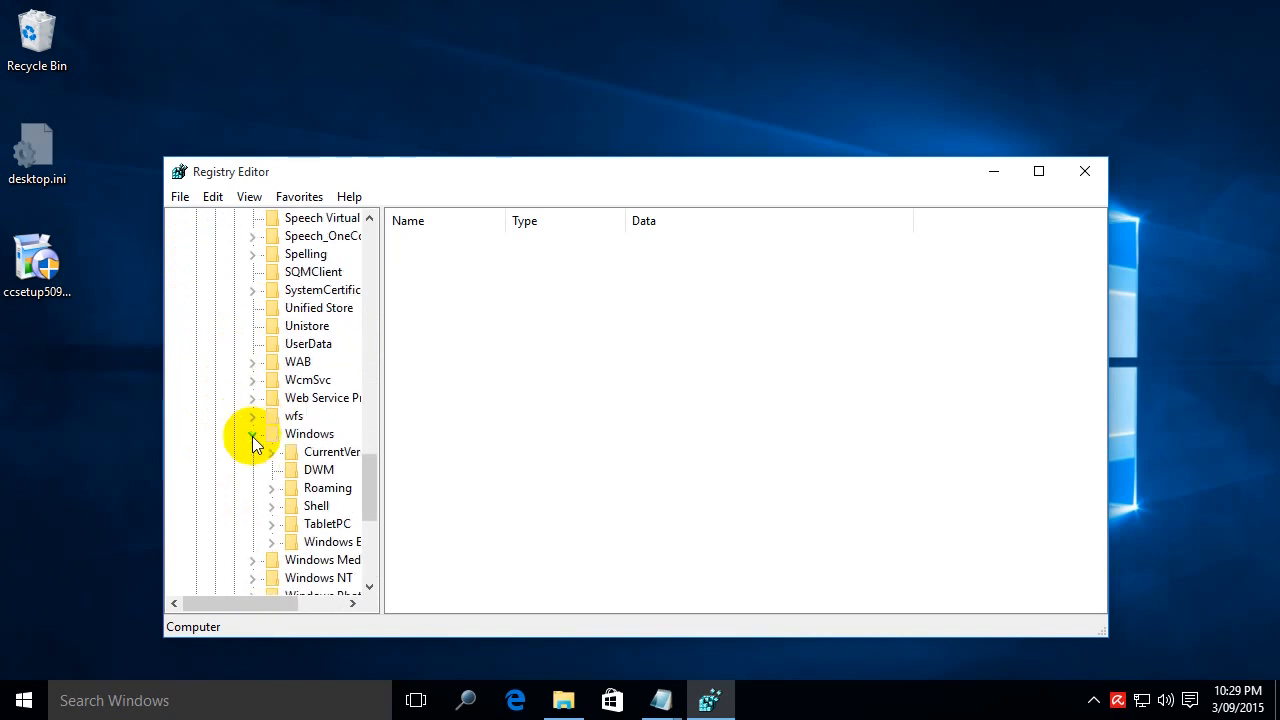
click(271, 451)
Maximize Registry Editor, widen the key tree to show full names, and select the ConnectedSearch key under CurrentVersion.
double_click(460, 171)
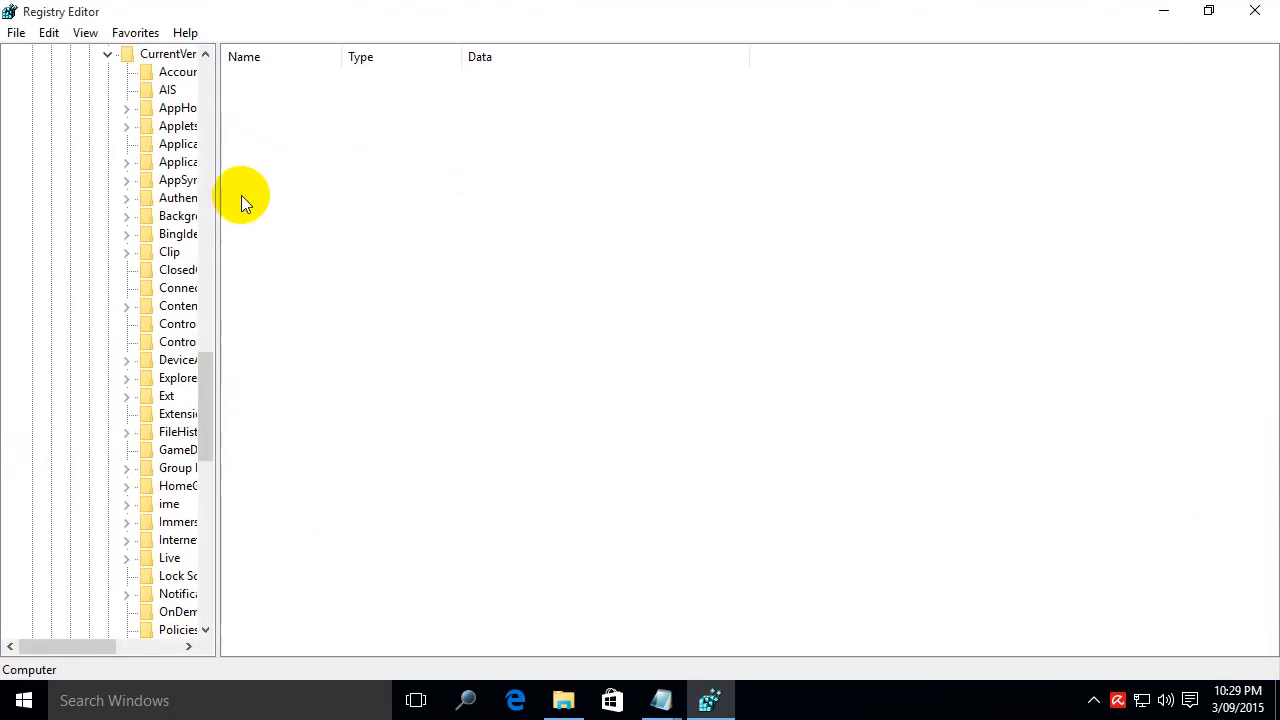
drag(220, 195, 338, 230)
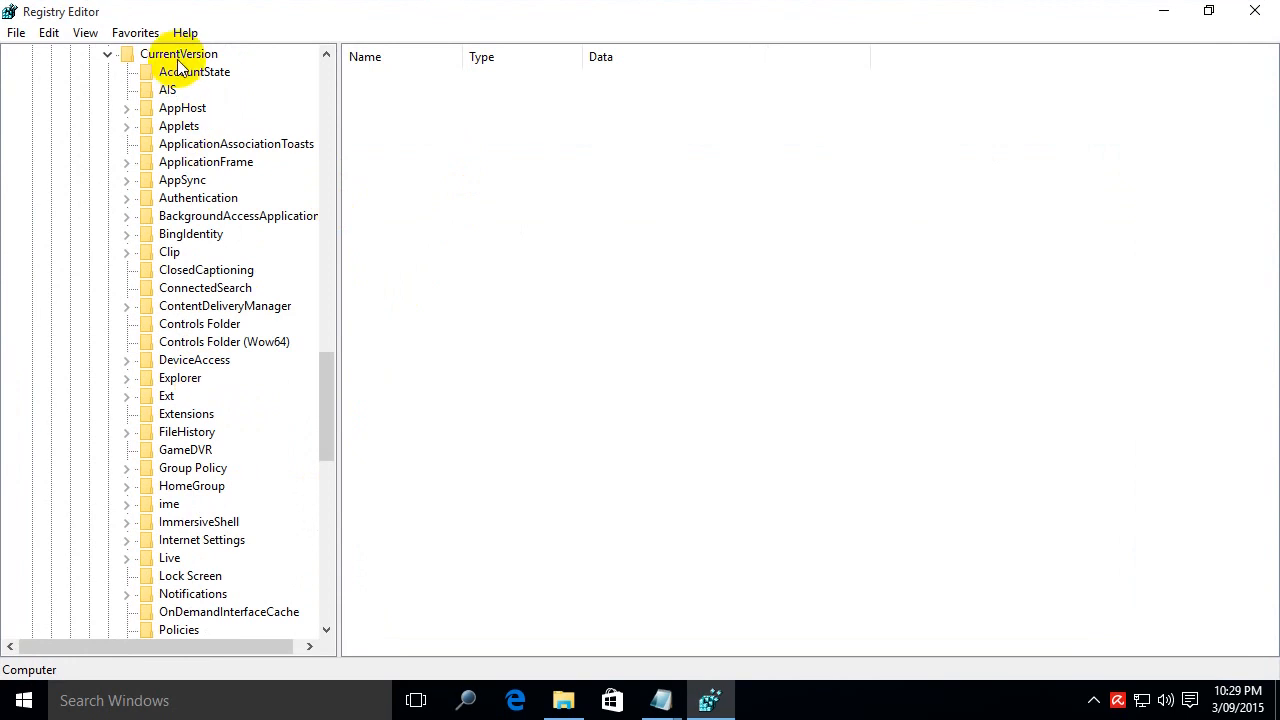
click(193, 290)
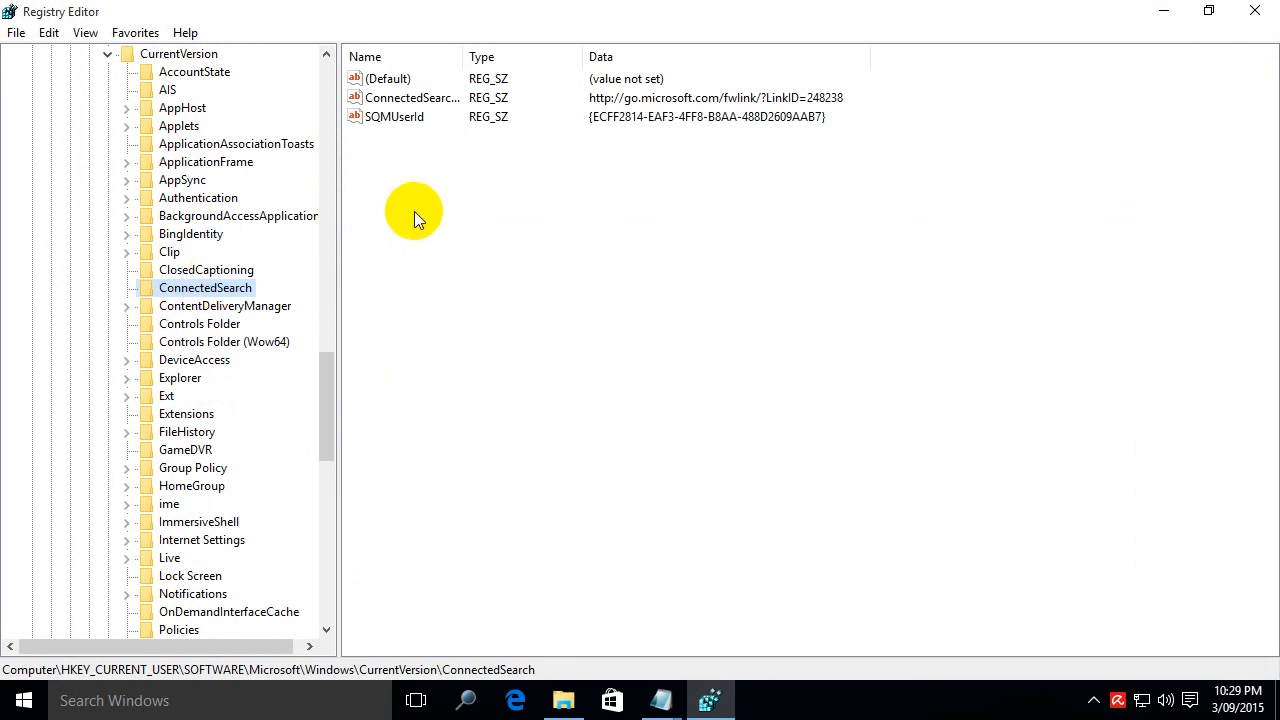
Create a DWORD (32-bit) value named ConnectedSearchUseWeb in the ConnectedSearch key and fit the name column to it.
key(alt+Tab)
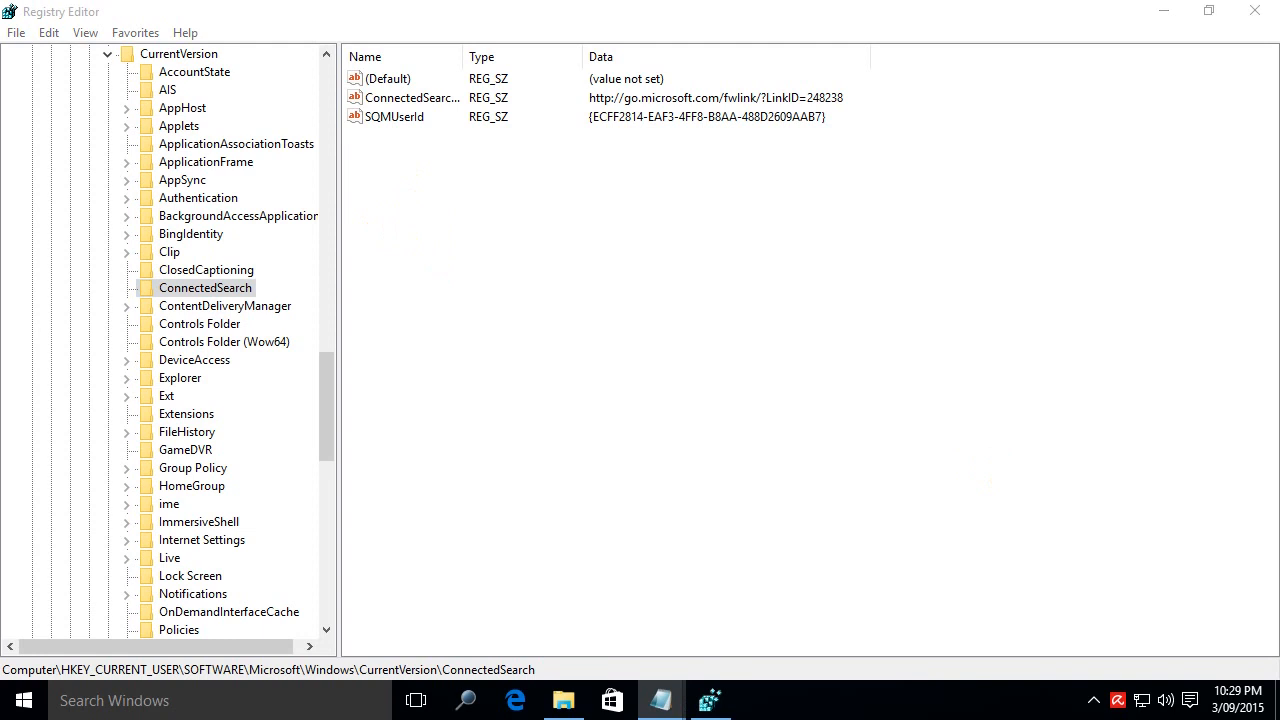
double_click(465, 57)
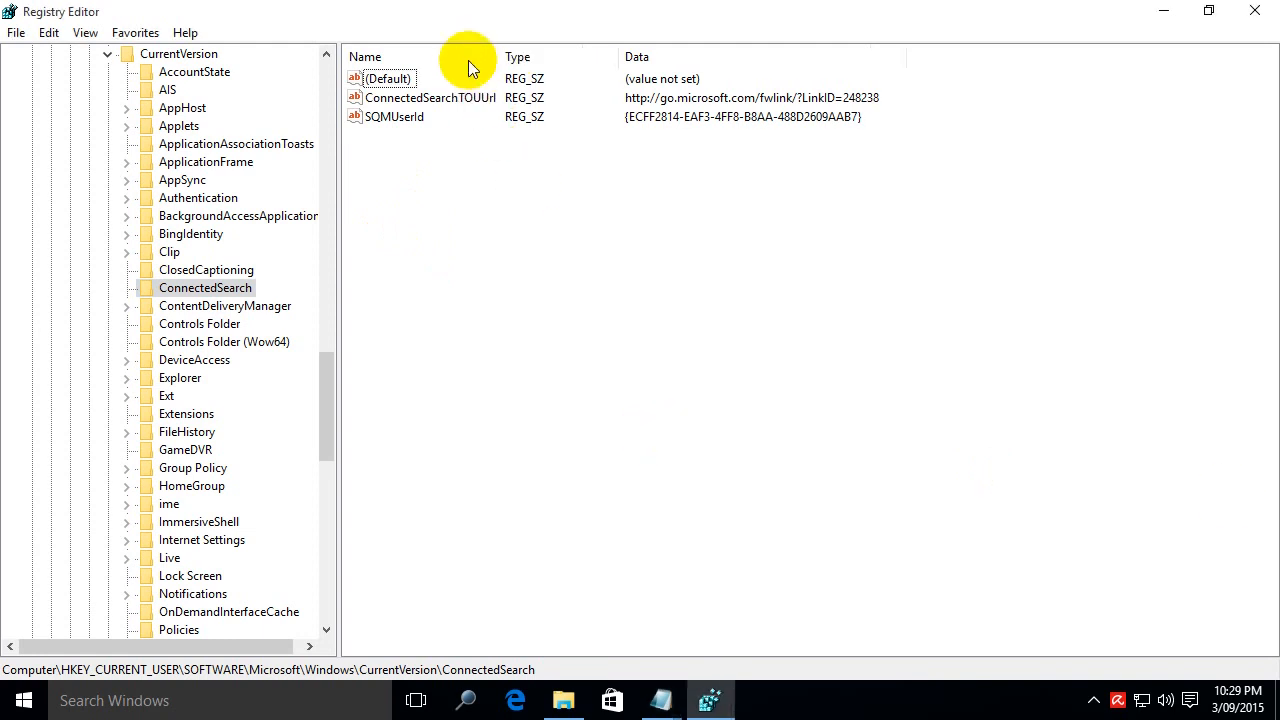
right_click(388, 191)
mouse_move(404, 198)
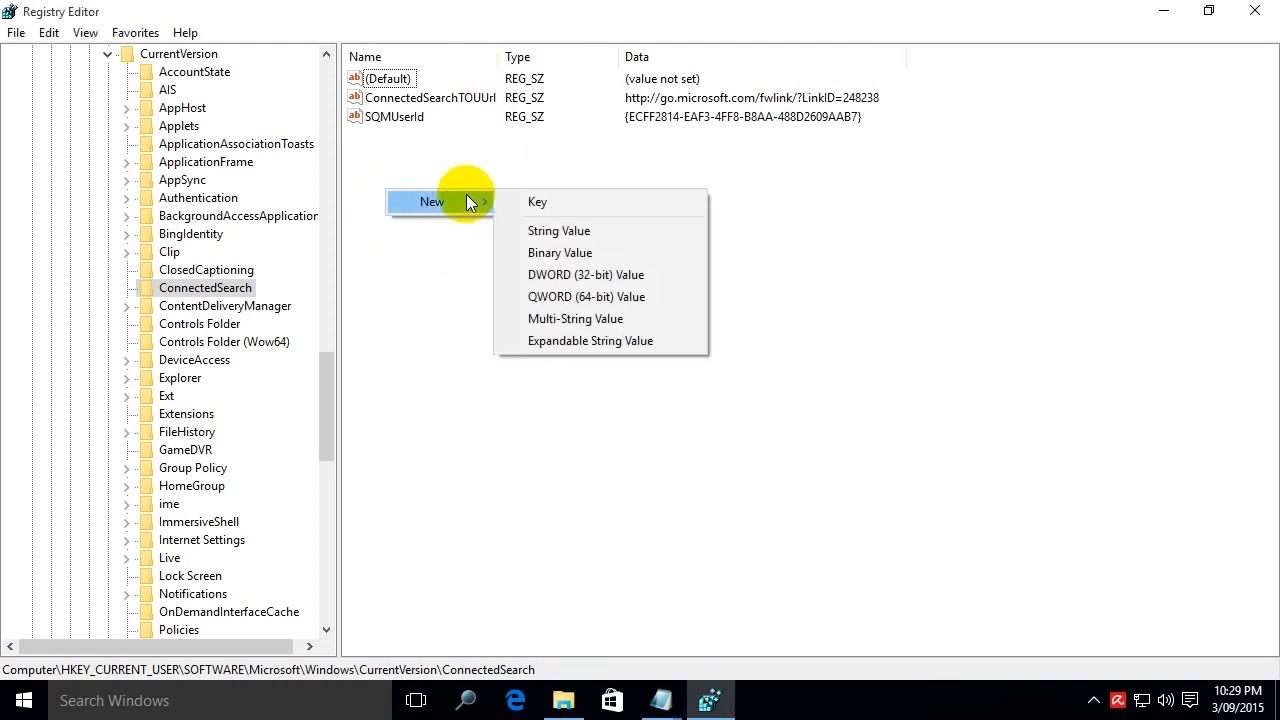
click(561, 272)
text(ConnectedSearchUseWeb)
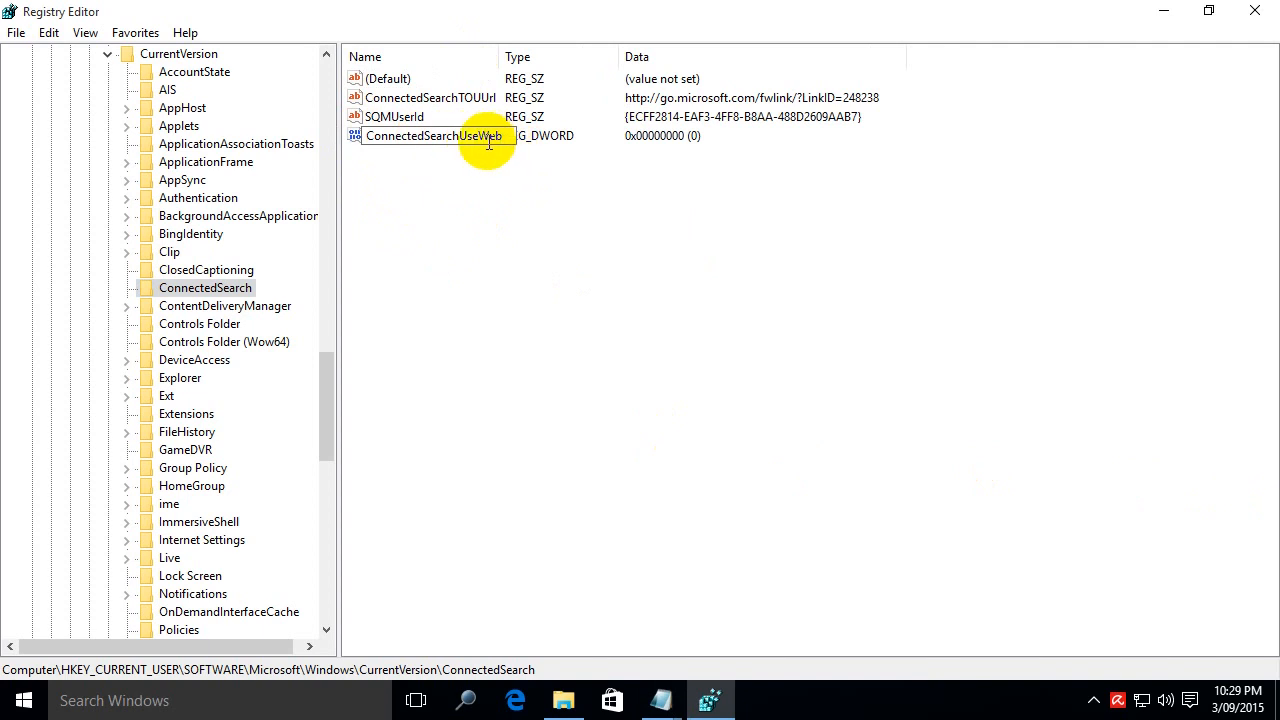
key(Return)
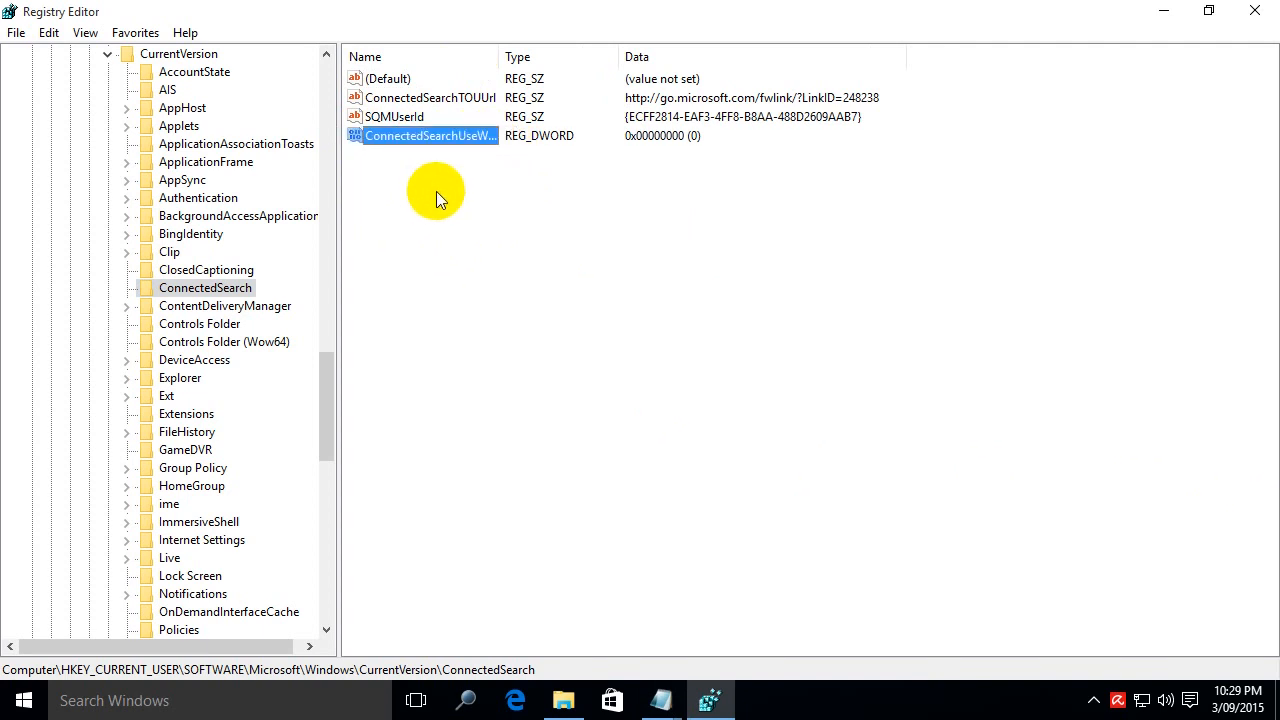
double_click(500, 57)
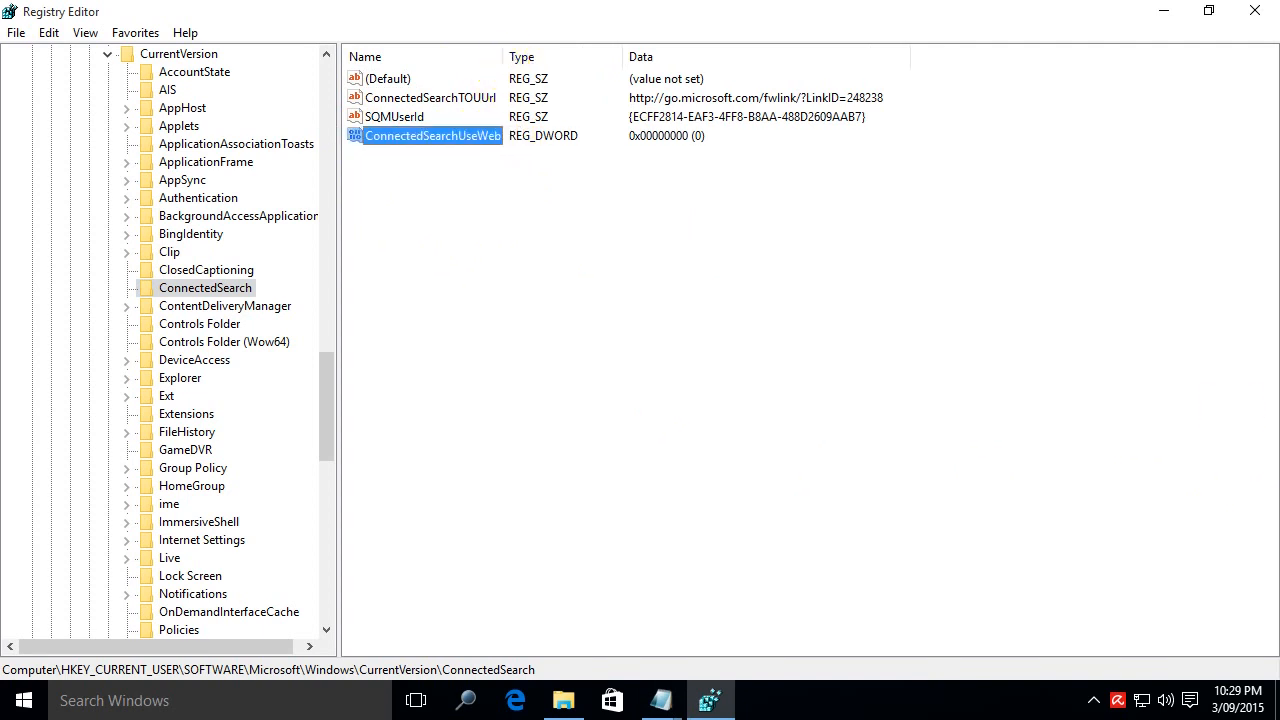
double_click(437, 140)
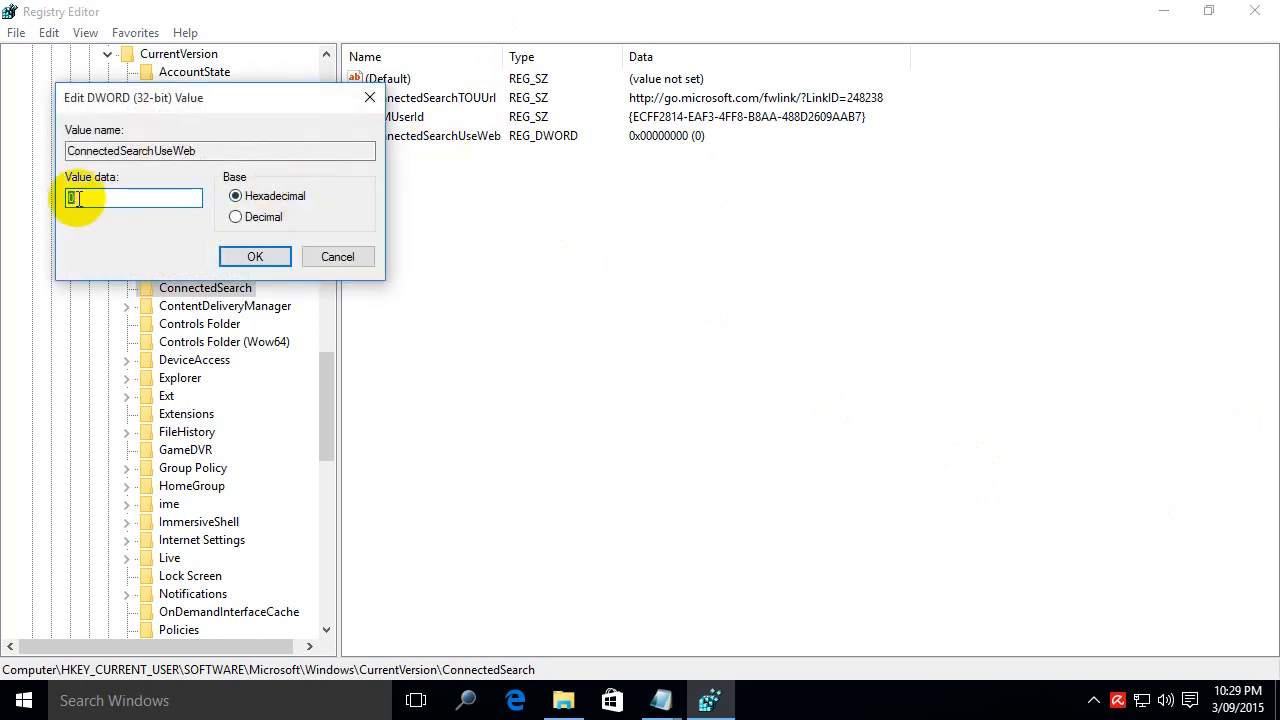
text(1)
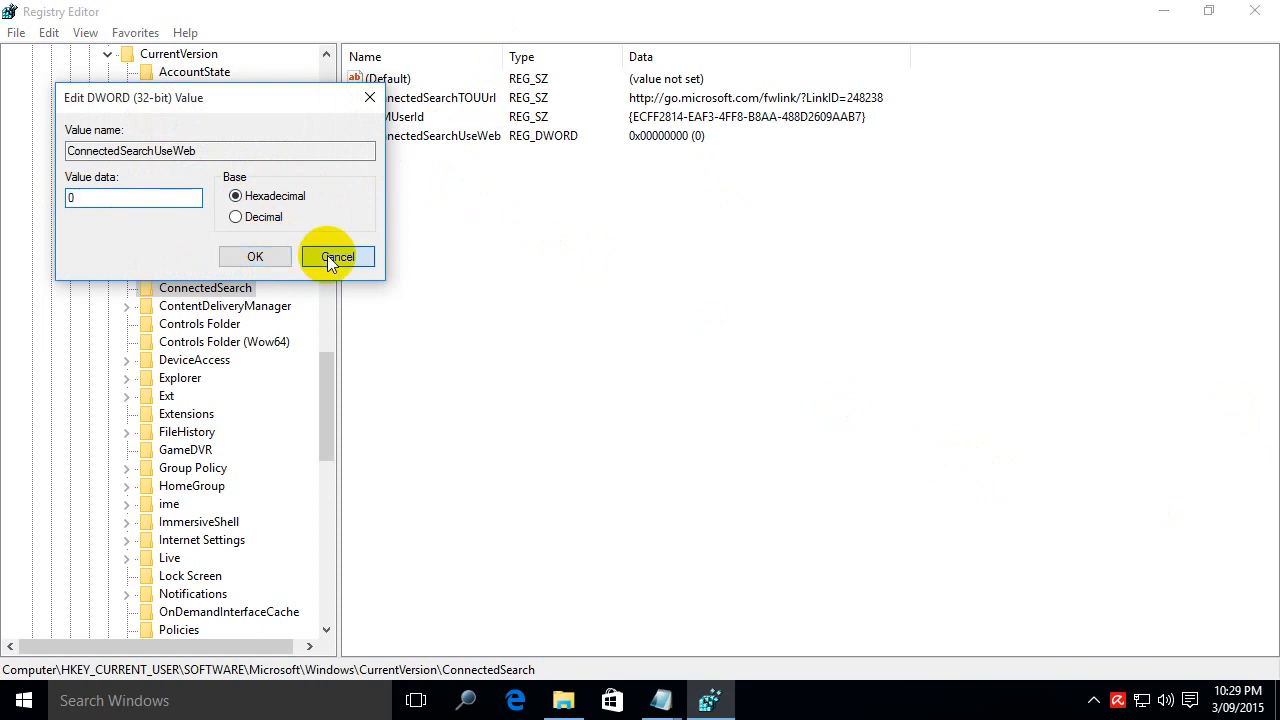
click(327, 255)
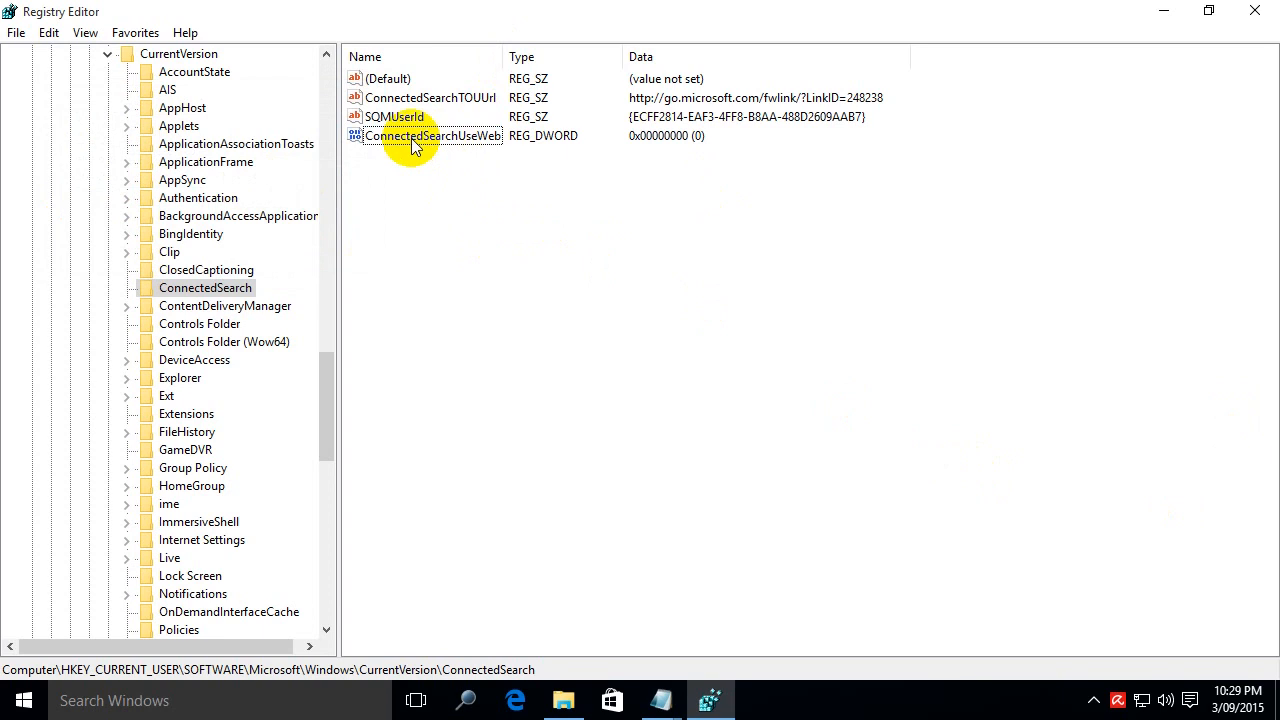
Close Registry Editor and restart Windows Explorer from Task Manager, closing Task Manager when done.
click(1253, 12)
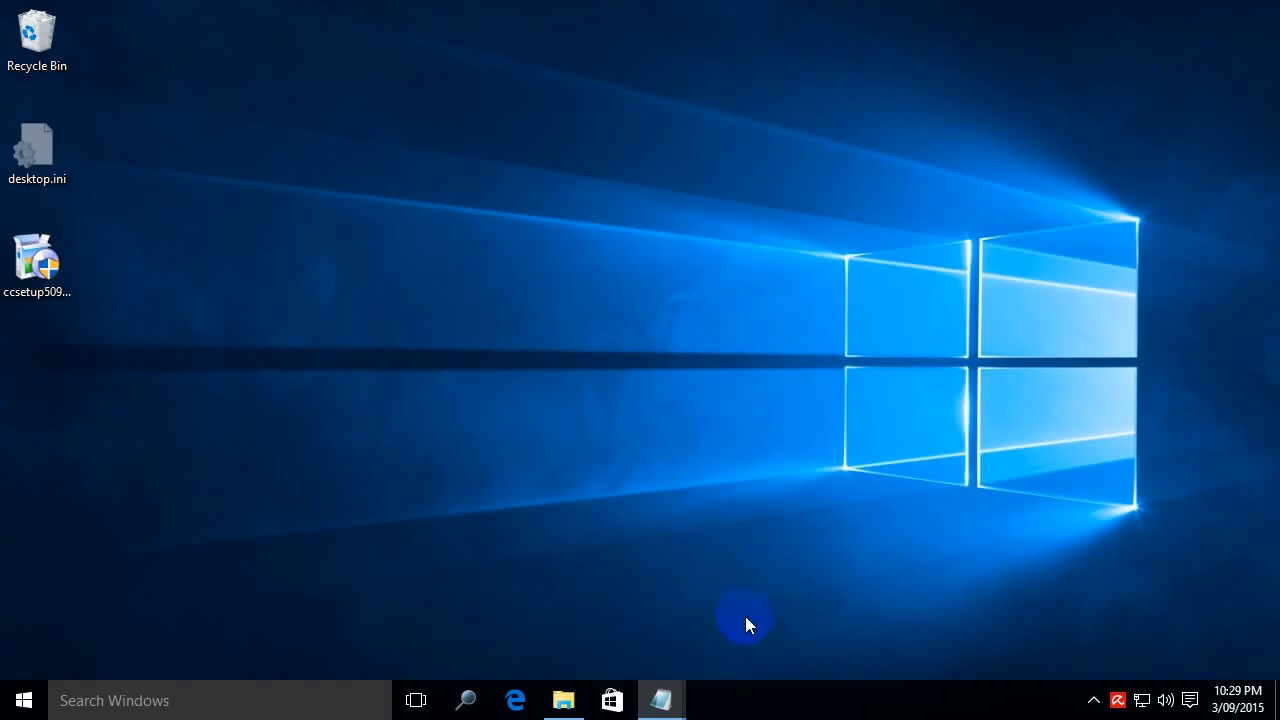
right_click(752, 698)
click(803, 643)
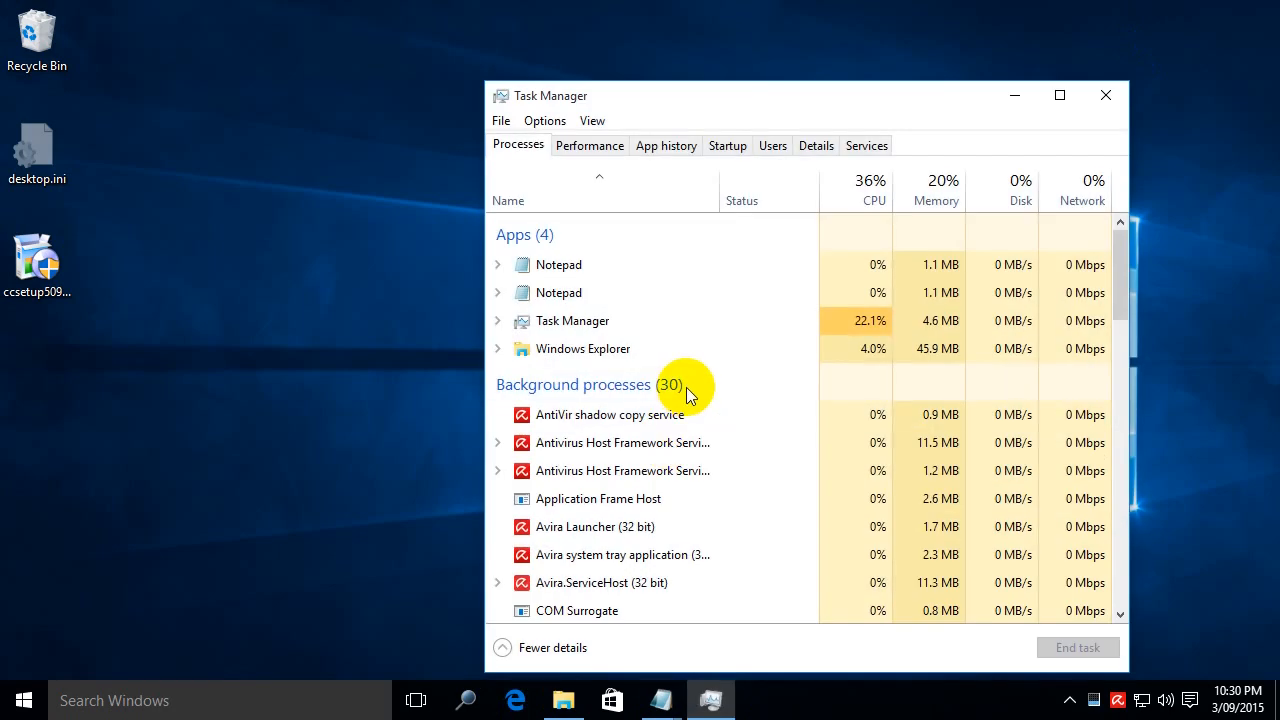
right_click(583, 350)
click(621, 376)
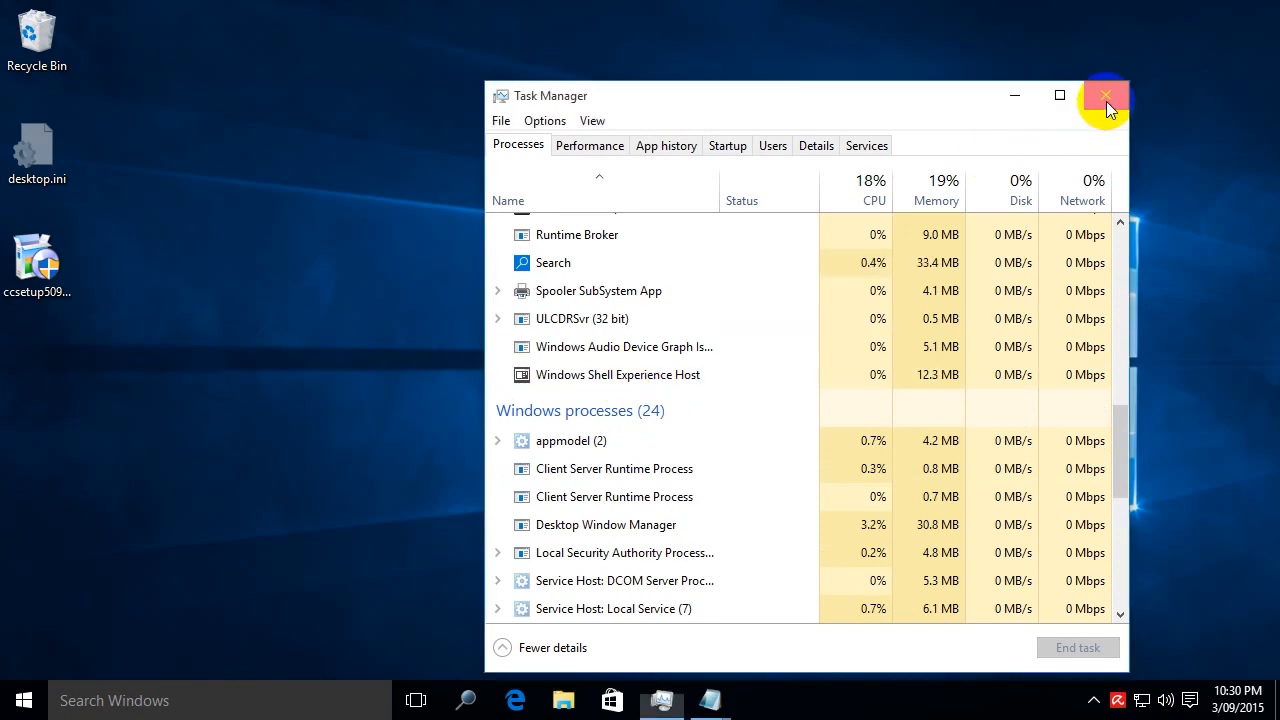
click(1105, 95)
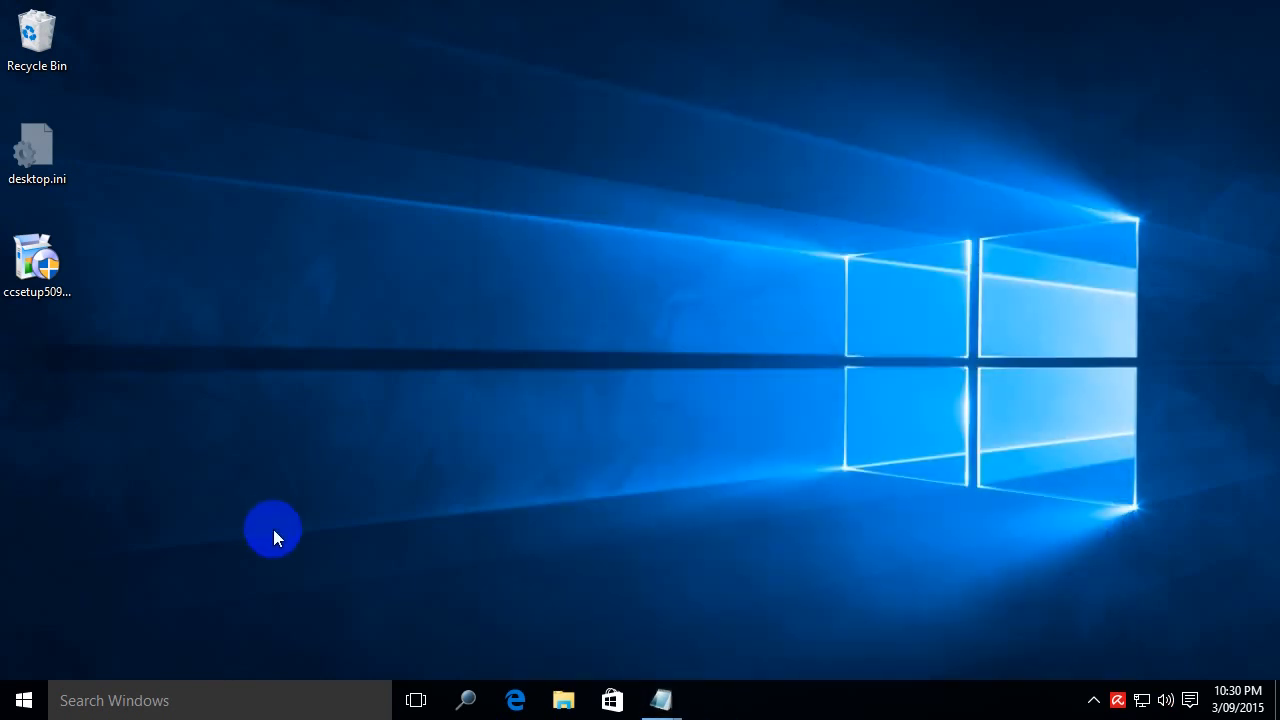
Set the taskbar's built-in search to Hidden.
right_click(285, 700)
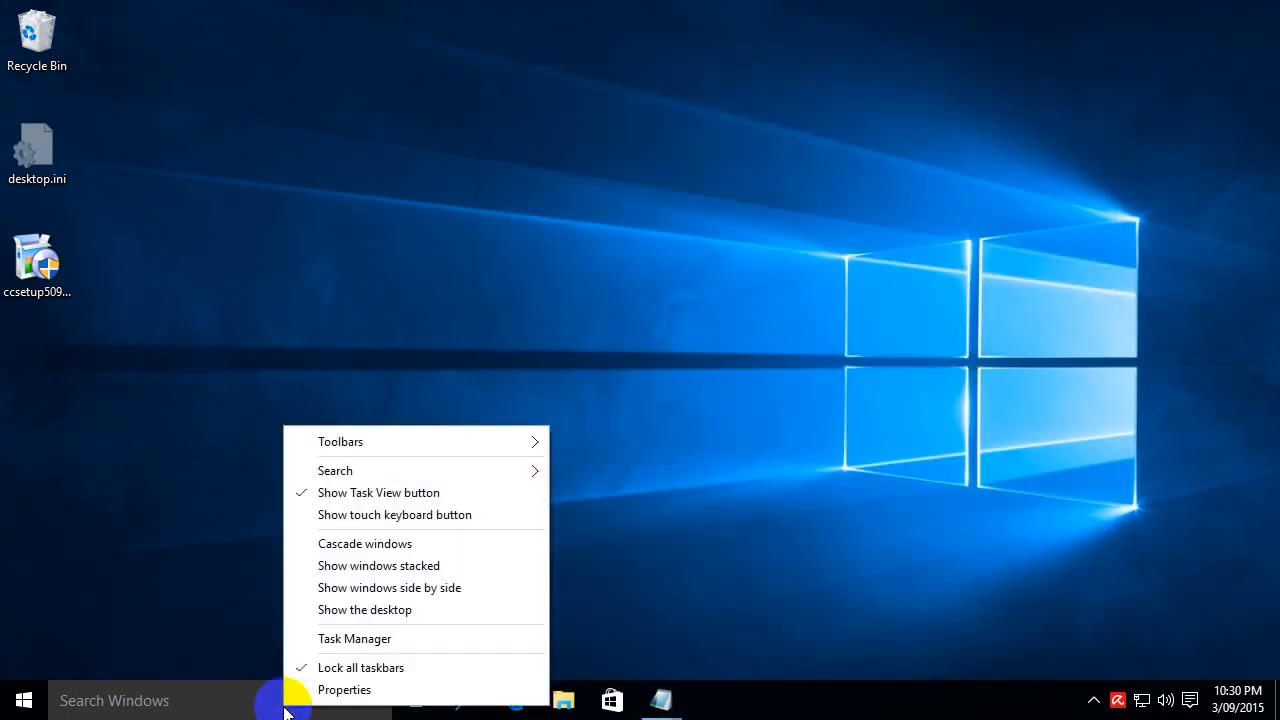
mouse_move(531, 469)
click(586, 488)
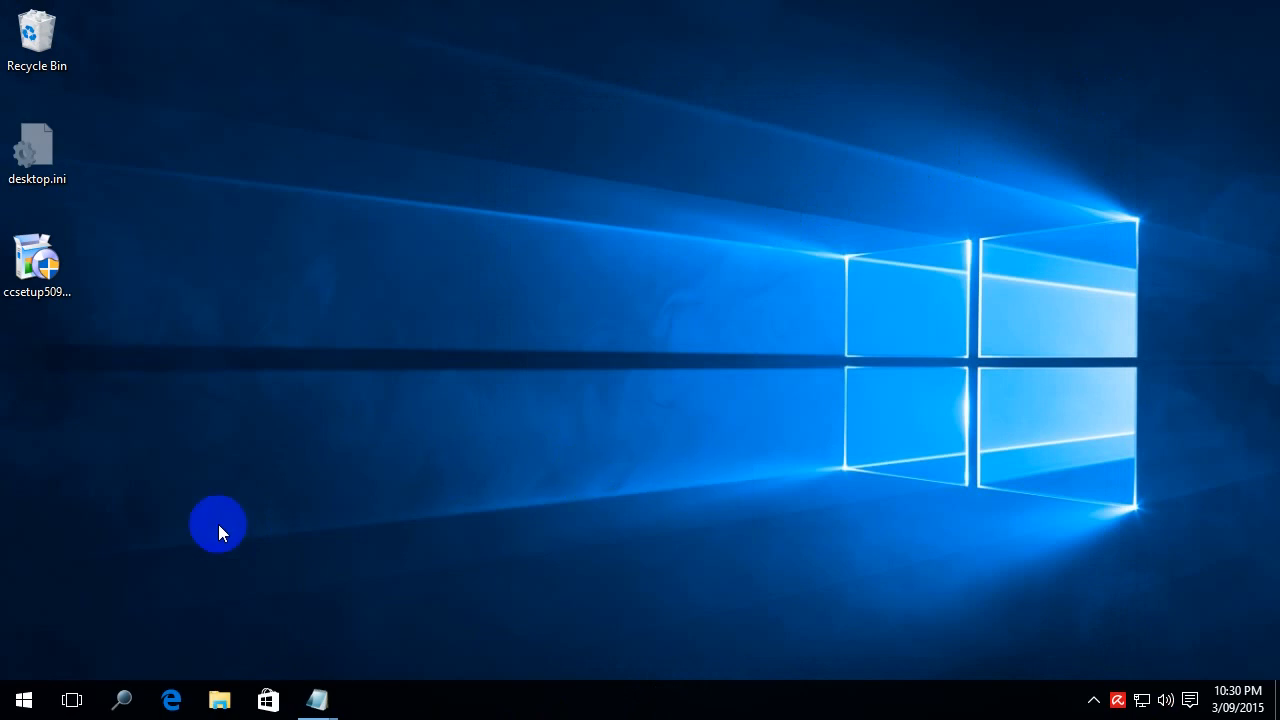
Search everywhere for "testing" and for "cclea" using the pinned Search shortcut.
click(122, 700)
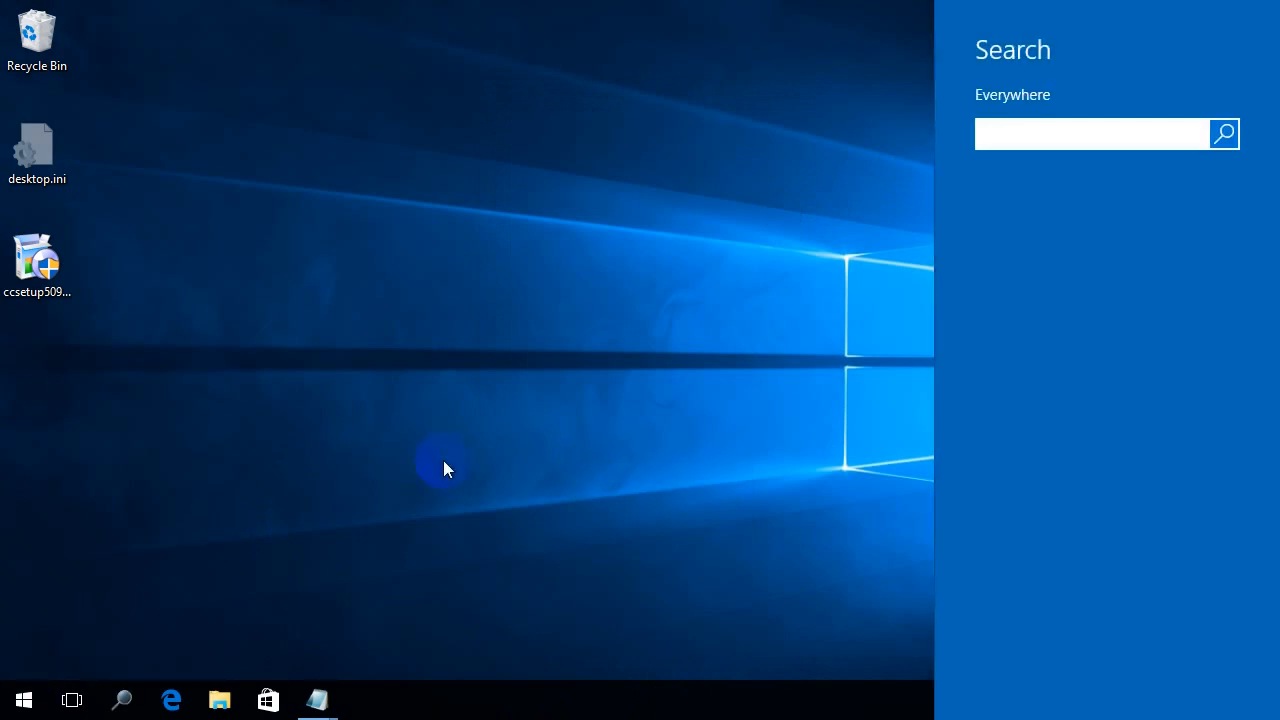
text(testing)
key(BackSpace)
key(BackSpace)
key(BackSpace)
key(BackSpace)
key(BackSpace)
key(BackSpace)
key(BackSpace)
text(cc)
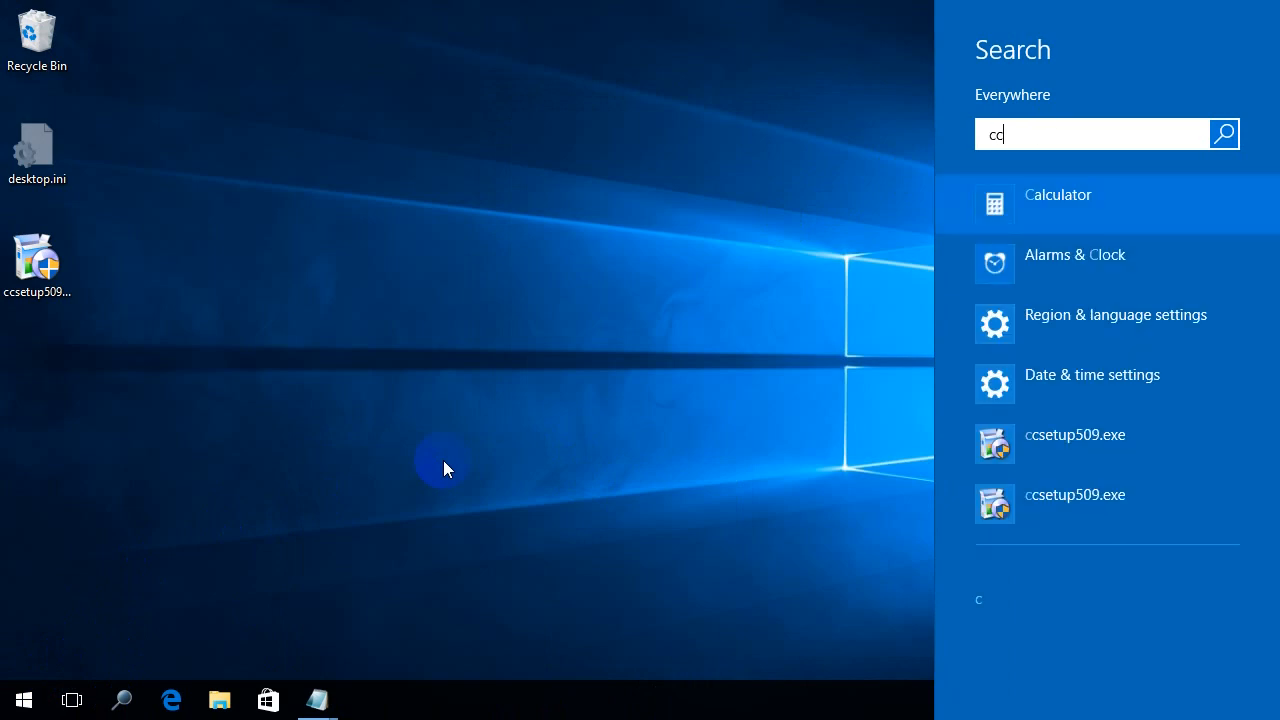
text(leaner)
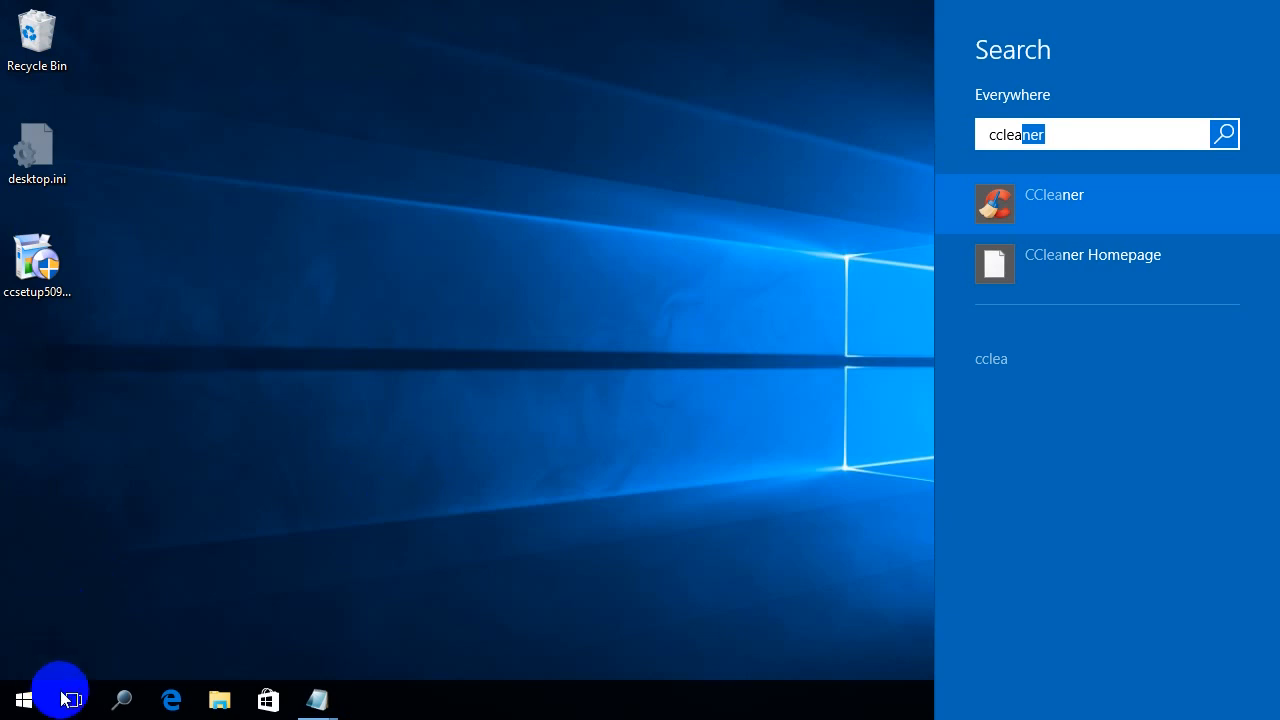
Search for "cclea" from the Start menu, clear the query and dismiss the Start menu.
click(27, 704)
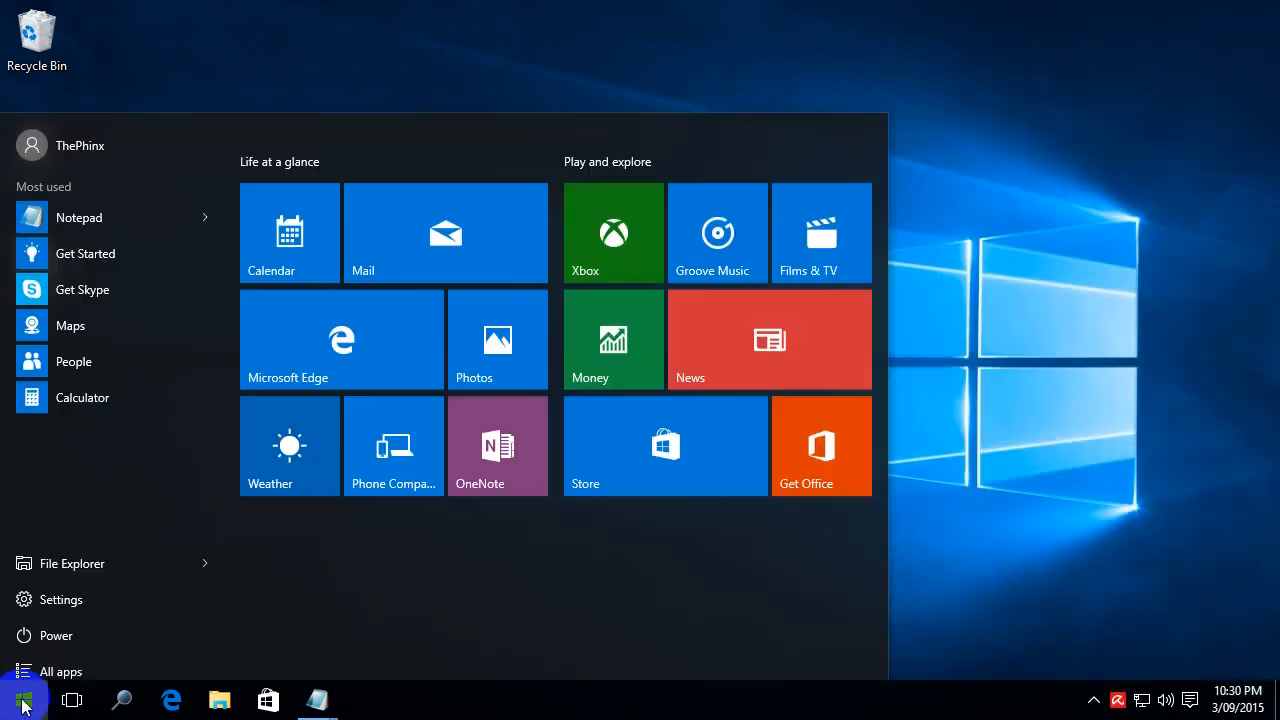
text(cclea)
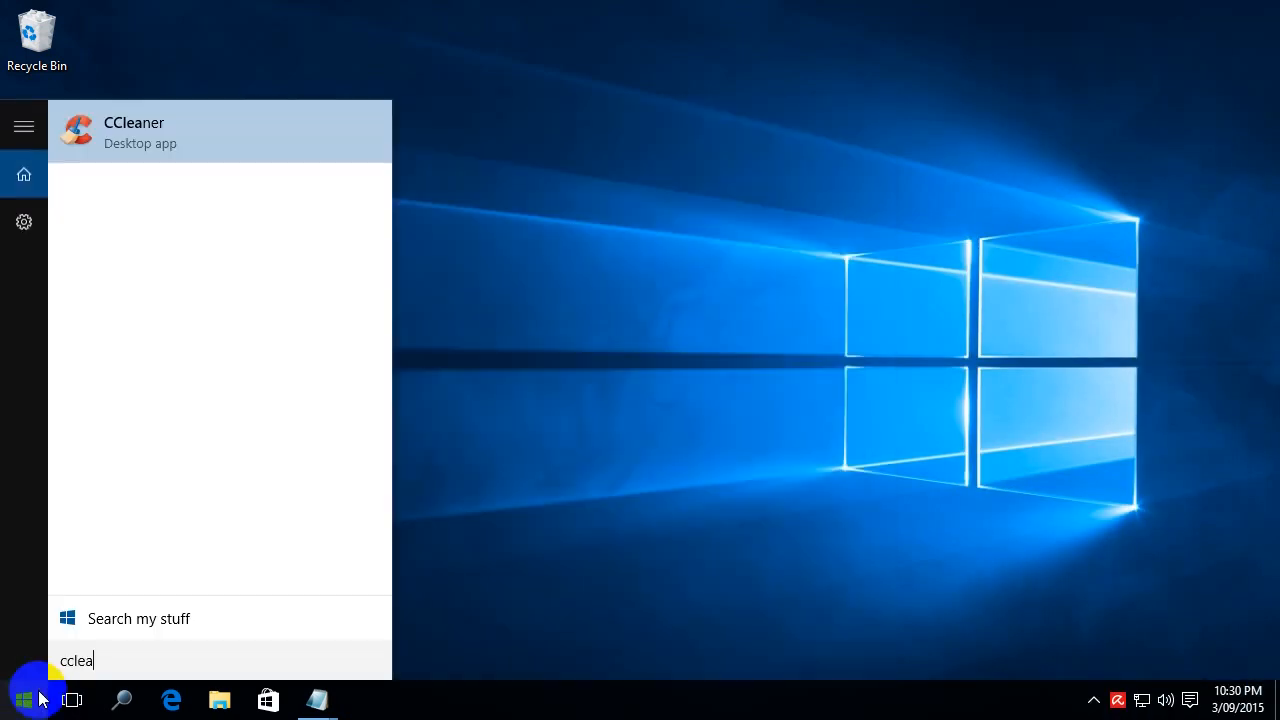
key(BackSpace)
key(BackSpace)
key(BackSpace)
key(BackSpace)
key(BackSpace)
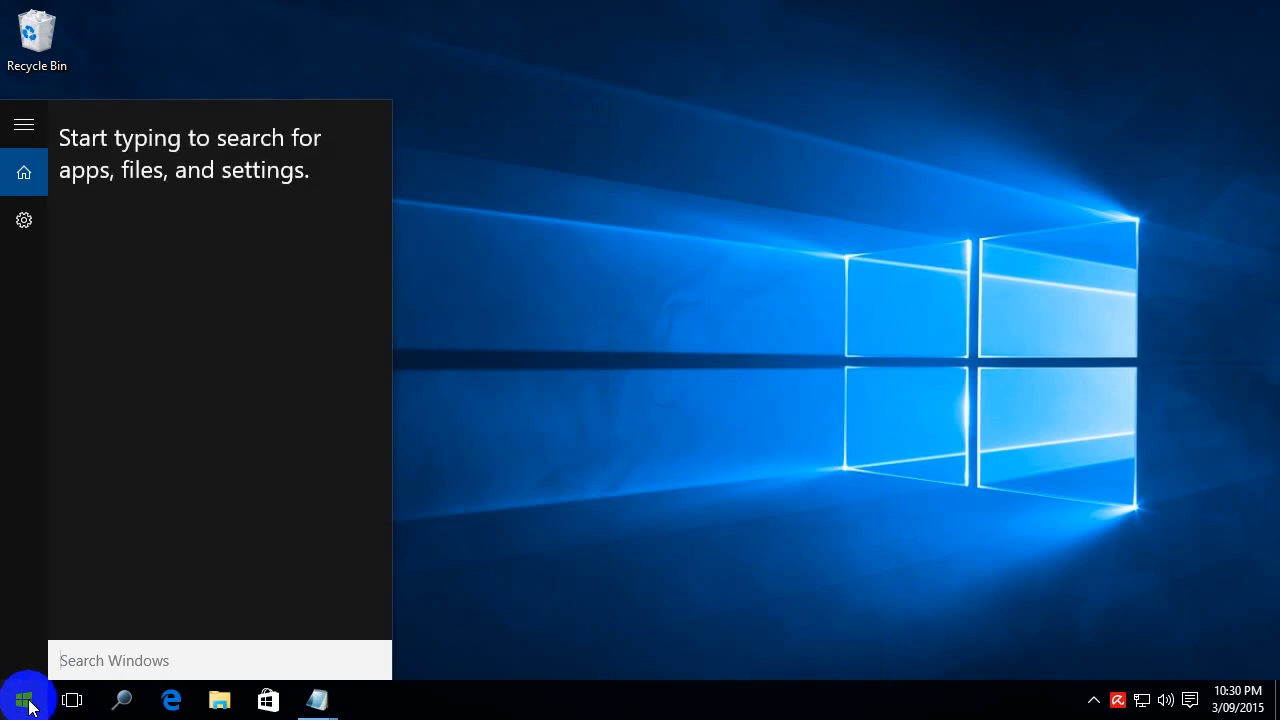
click(22, 705)
click(22, 705)
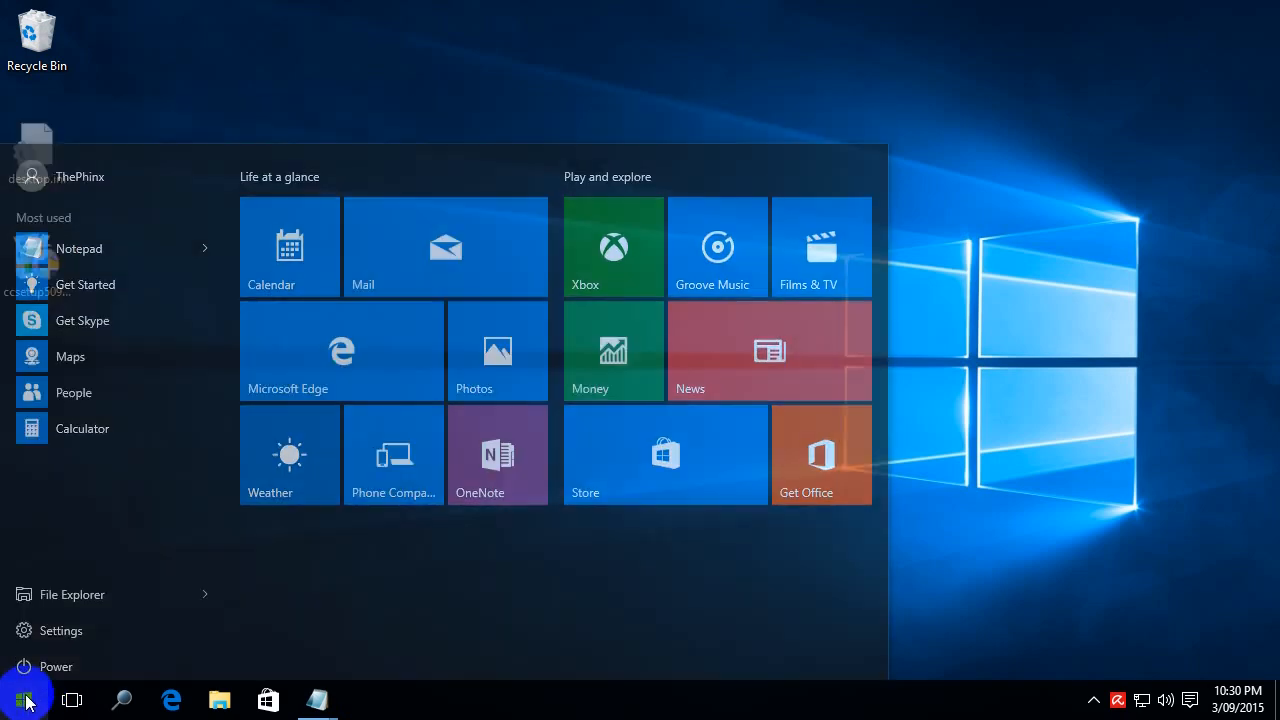
Set the taskbar's built-in search to show as a search icon.
right_click(70, 703)
mouse_move(278, 468)
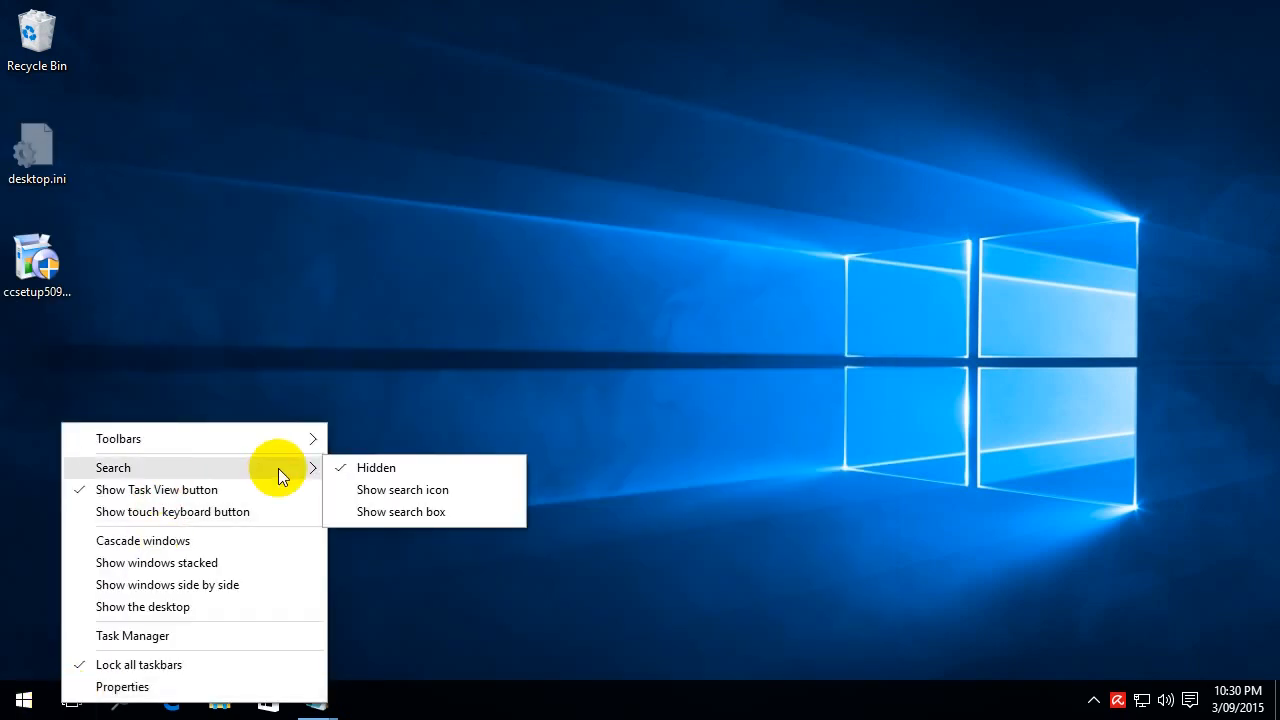
click(388, 489)
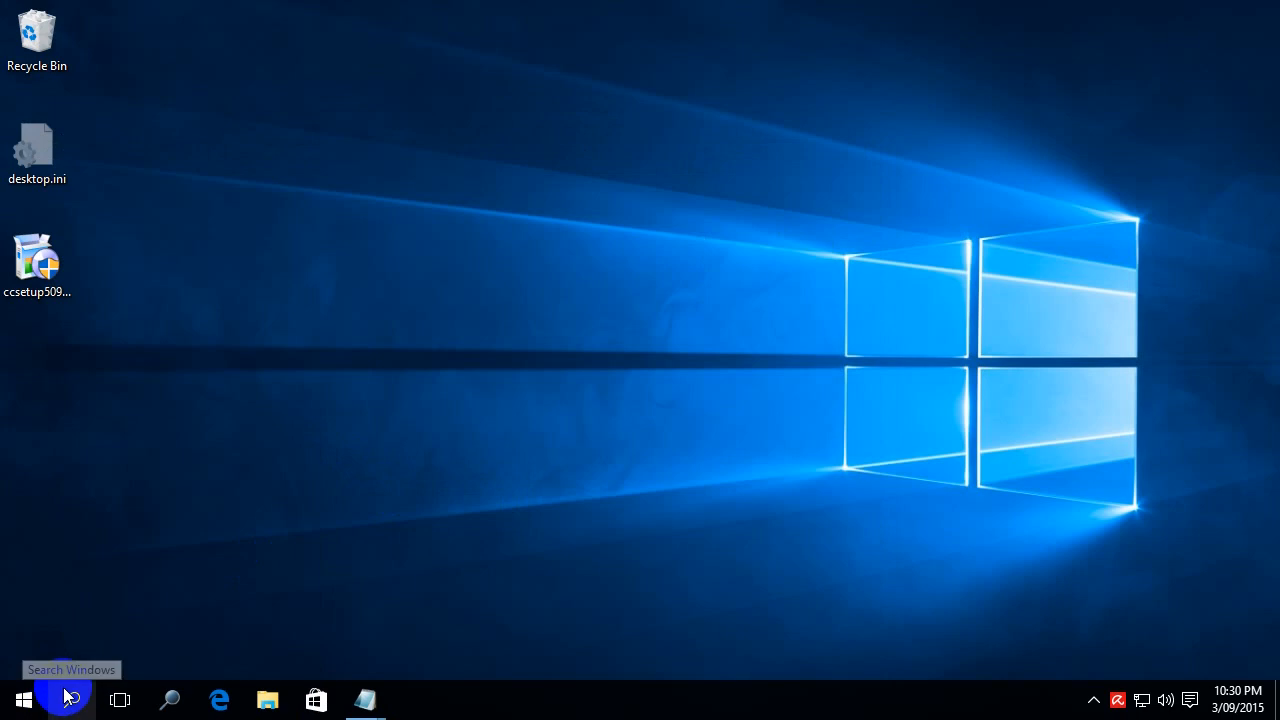
Open the Everywhere search pane from the pinned Search shortcut and place the cursor in its query field.
click(174, 702)
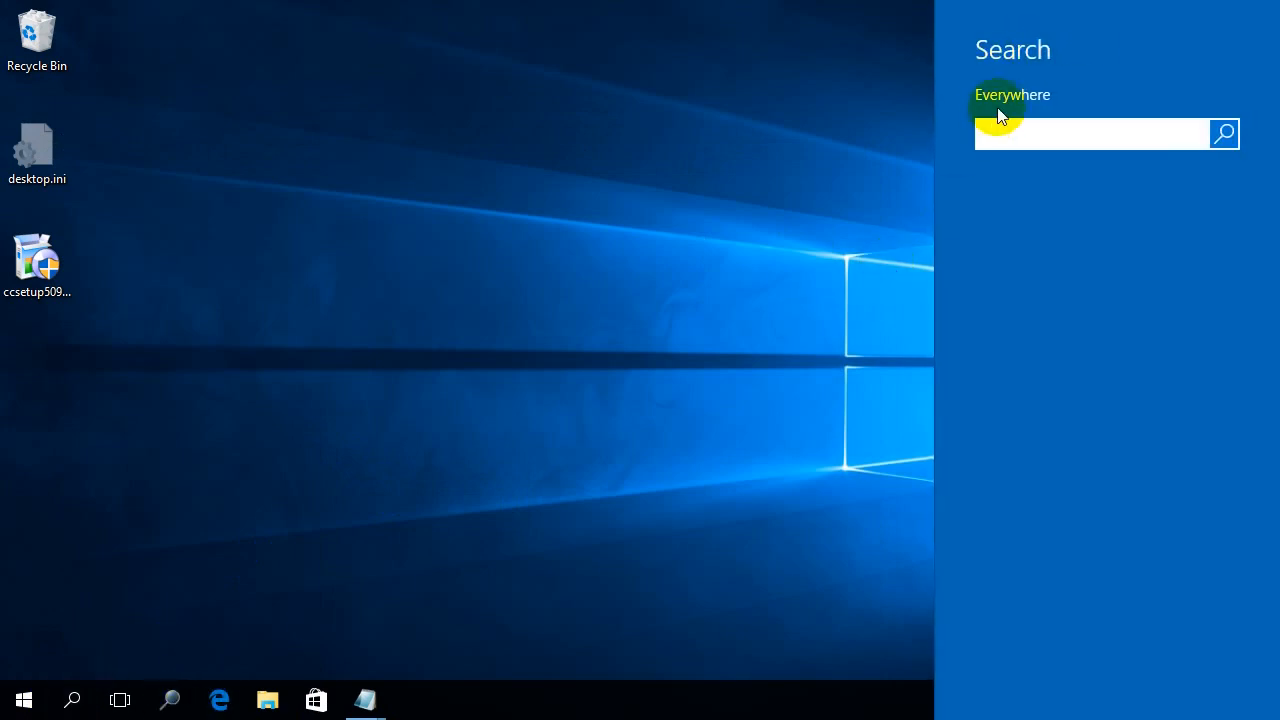
click(1000, 140)
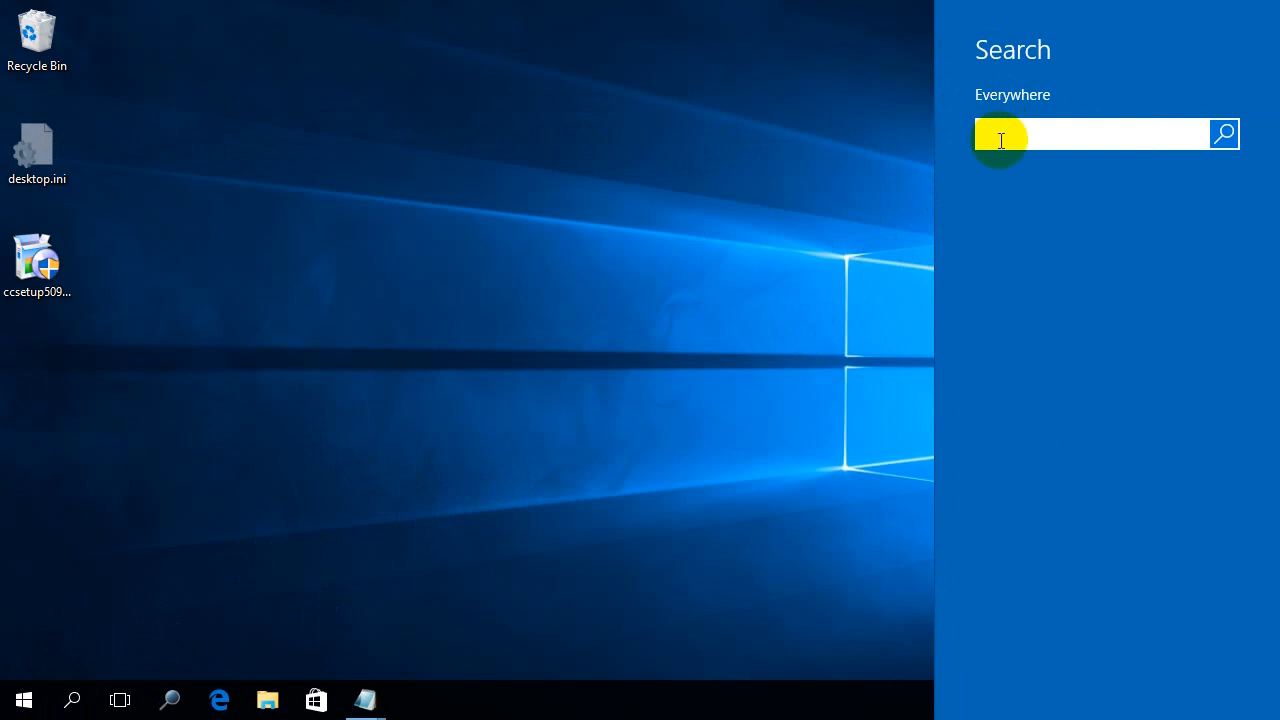